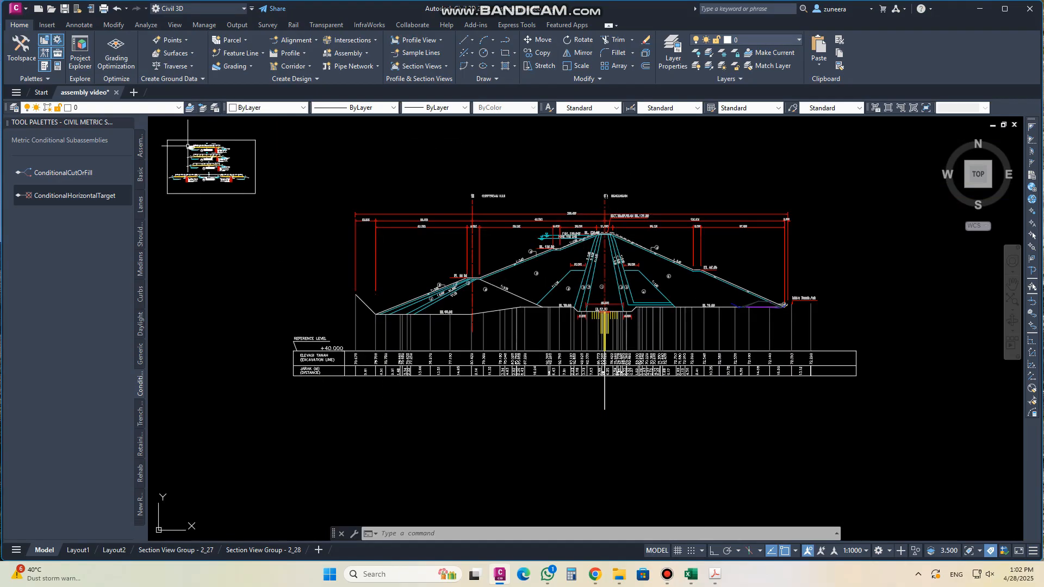
Step: Show the common assemblies in the tool palette and examine the crest of the dam cross-section, including its width and elevation
left_click(140, 145)
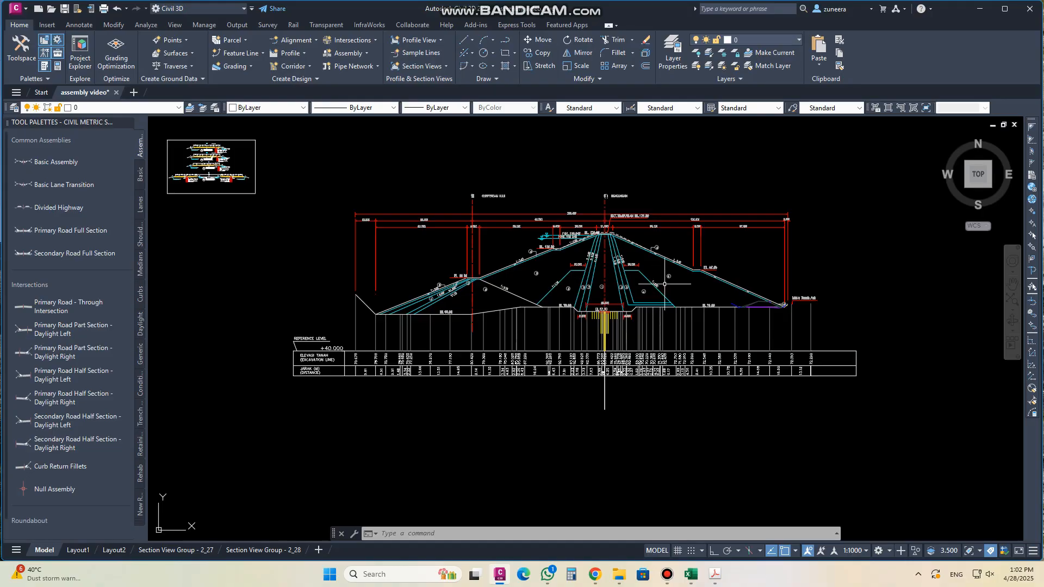
middle_click_drag(664, 284, 641, 342)
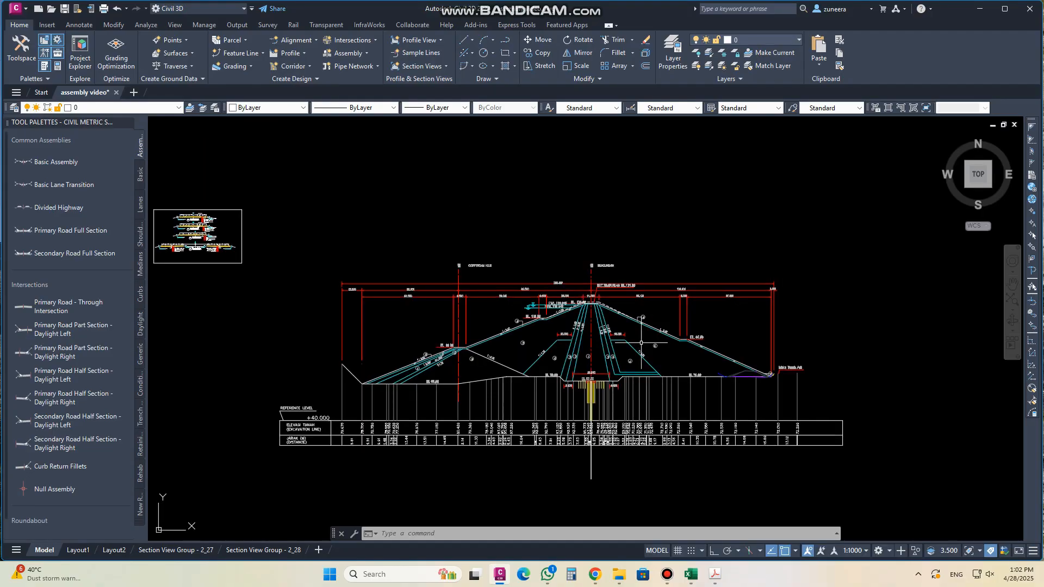
scroll(584, 386, "up", 2)
middle_click_drag(598, 300, 596, 292)
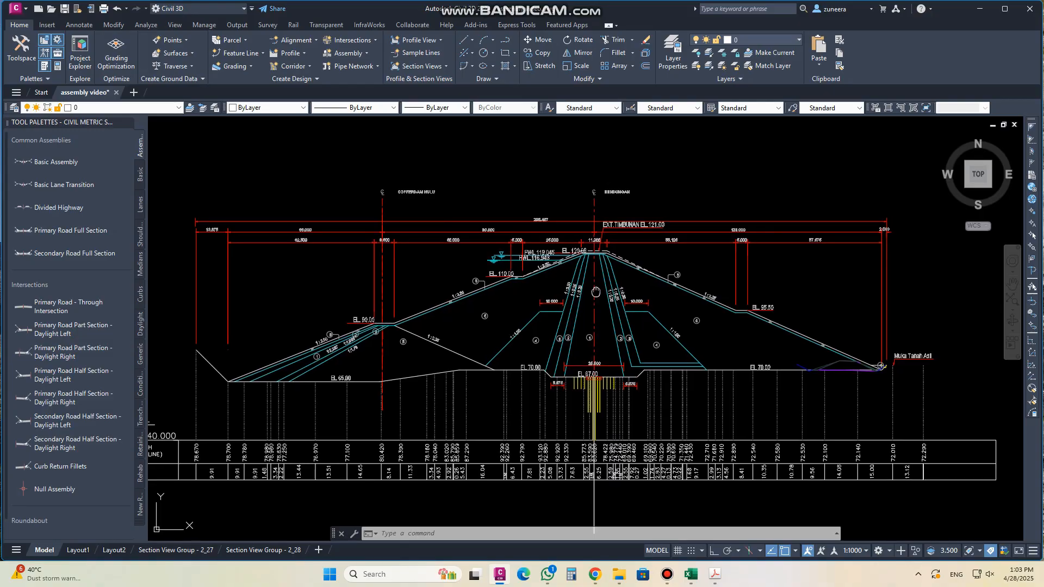
scroll(595, 292, "up", 6)
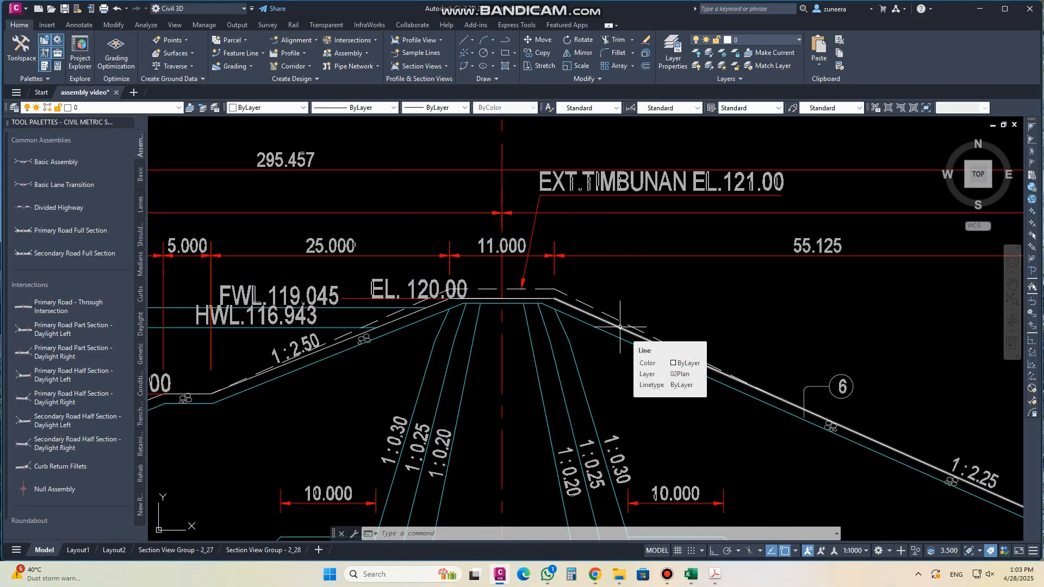
scroll(572, 293, "down", 2)
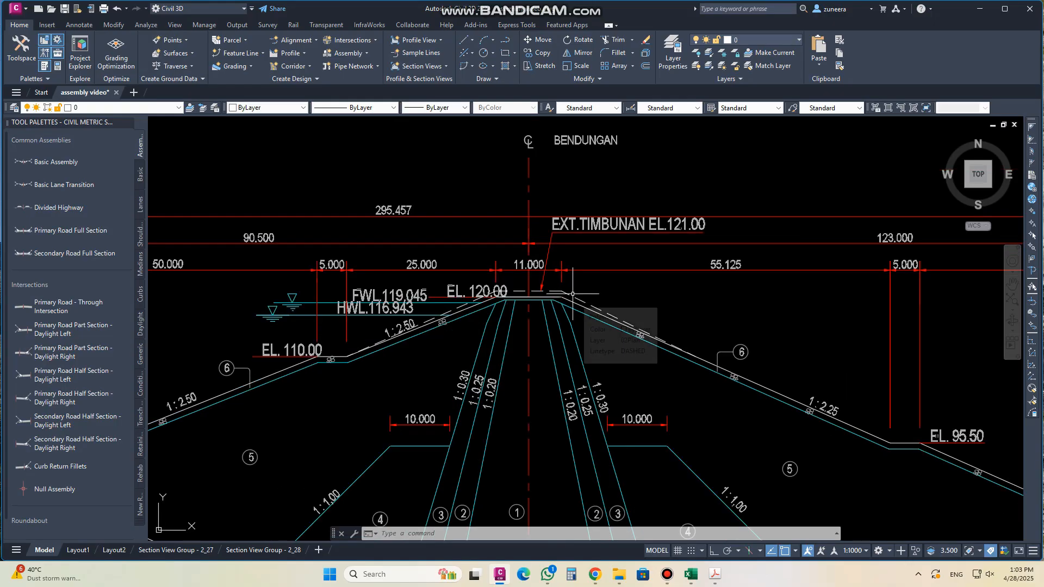
scroll(541, 289, "up", 4)
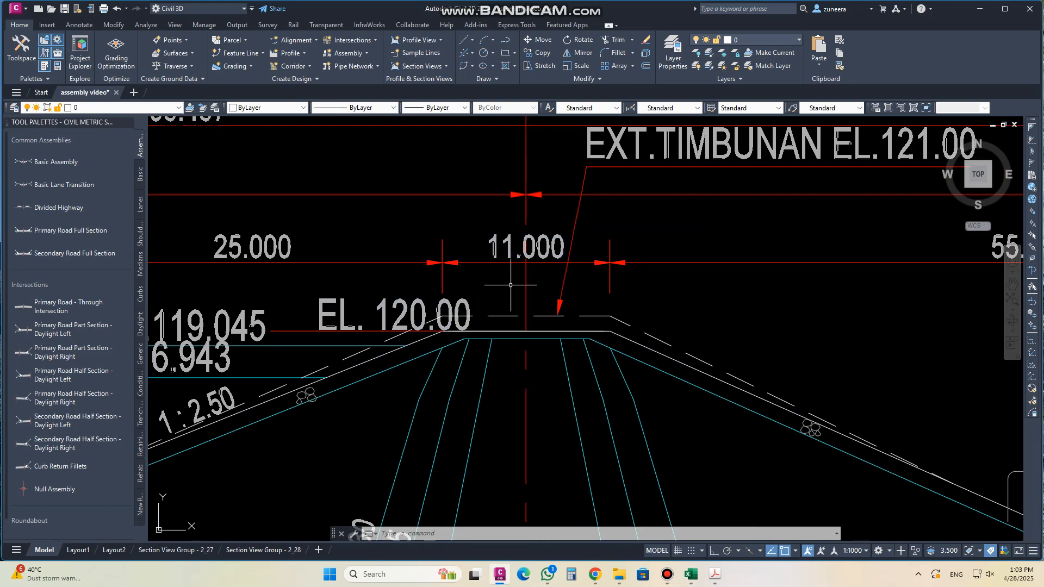
scroll(510, 284, "down", 10)
middle_click_drag(191, 409, 358, 394)
scroll(358, 394, "up", 6)
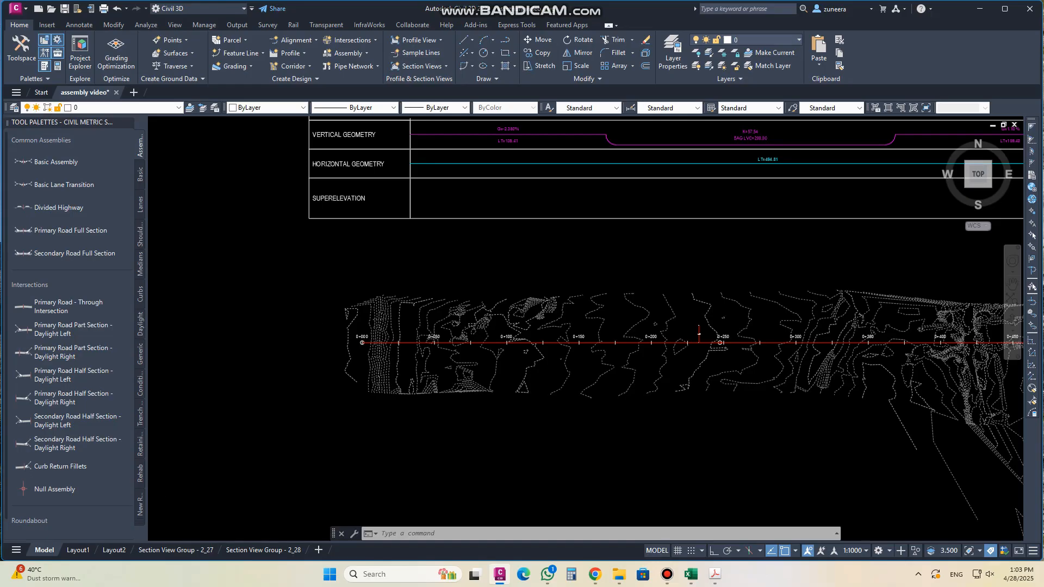
scroll(323, 349, "down", 5)
scroll(463, 289, "up", 10)
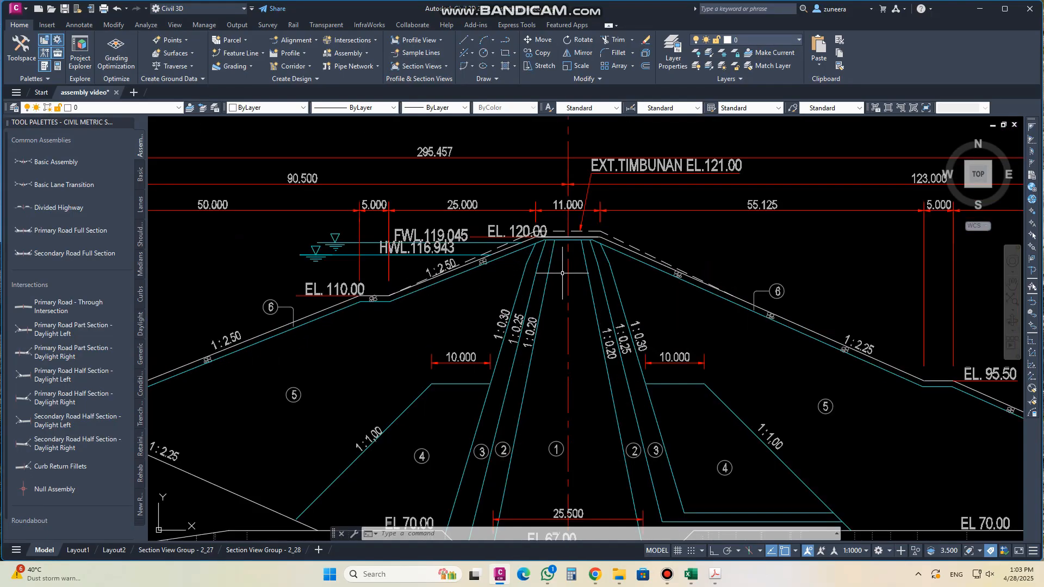
Step: Examine the upper slope running from the dam crest to the EL. 95.50 berm, including its width and gradient
middle_click_drag(604, 264, 446, 270)
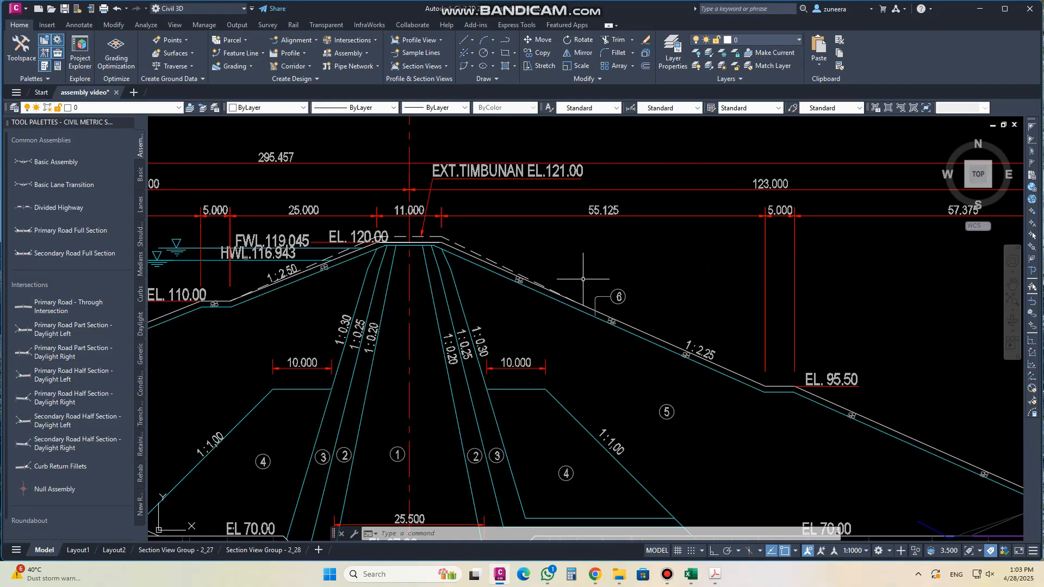
middle_click_drag(582, 279, 470, 282)
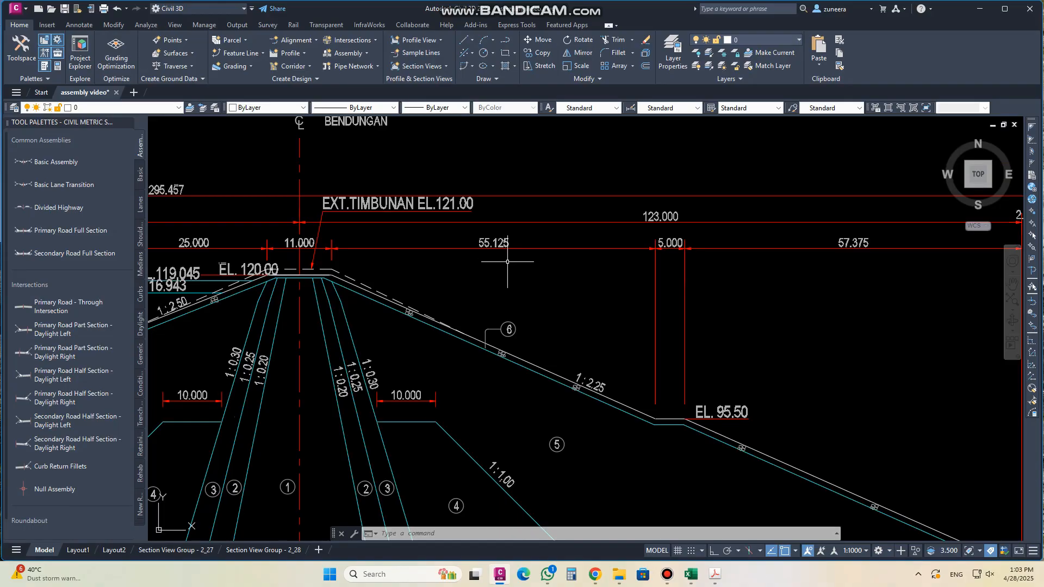
scroll(582, 395, "up", 4)
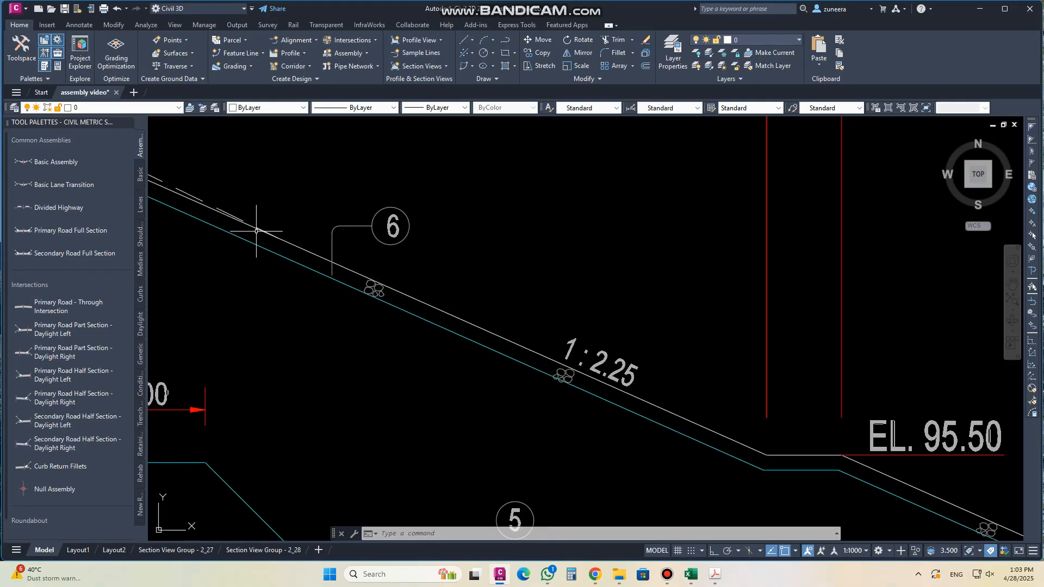
scroll(243, 295, "down", 10)
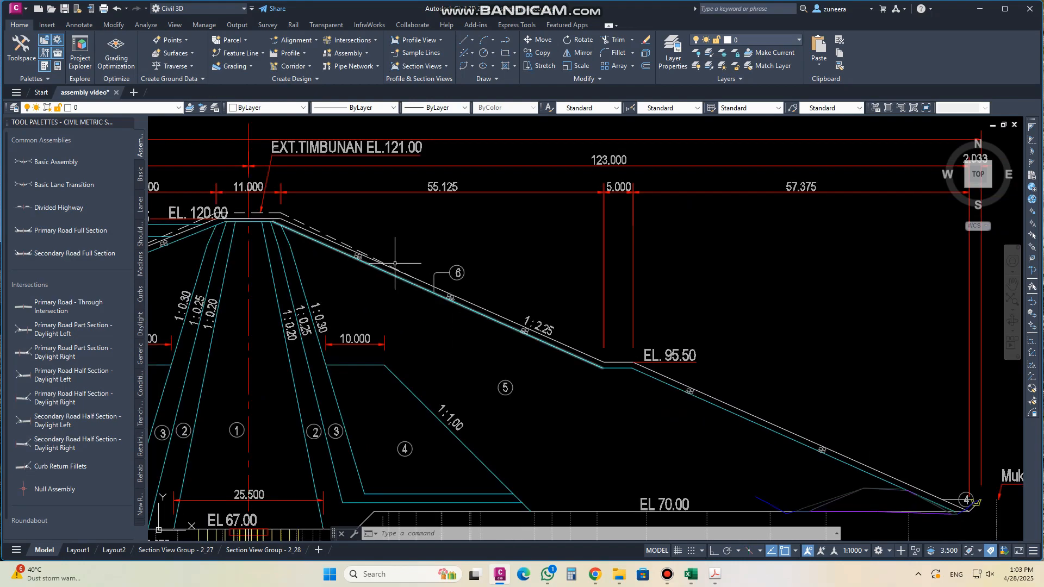
scroll(443, 361, "up", 10)
scroll(414, 303, "down", 2)
middle_click_drag(647, 400, 477, 392)
scroll(490, 395, "up", 2)
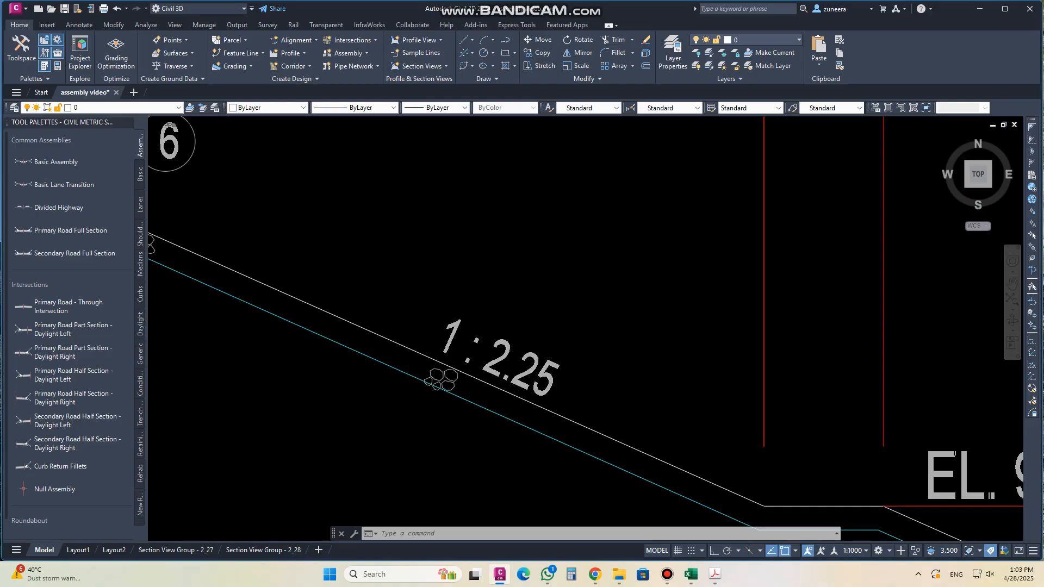
scroll(373, 345, "down", 2)
middle_click_drag(373, 344, 429, 385)
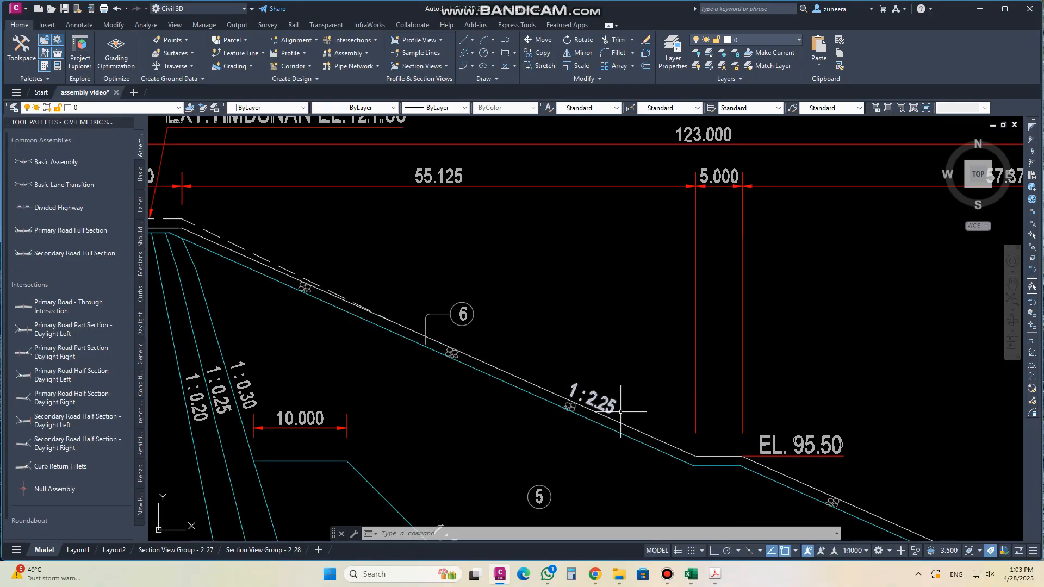
scroll(620, 412, "up", 5)
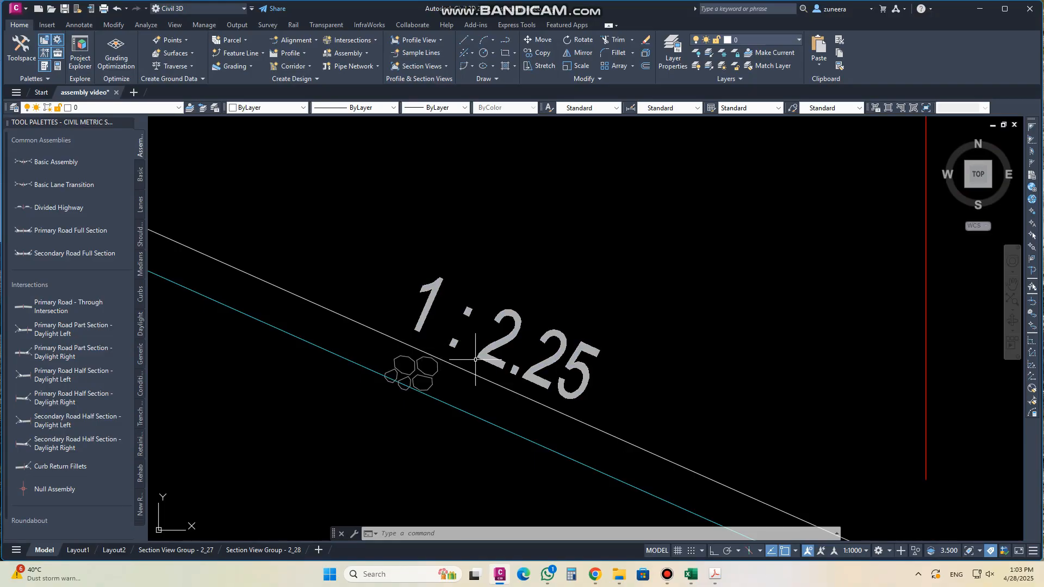
Step: Examine the EL. 95.50 berm and the lower slope down to the toe drain and original ground
scroll(321, 276, "down", 4)
scroll(530, 356, "up", 2)
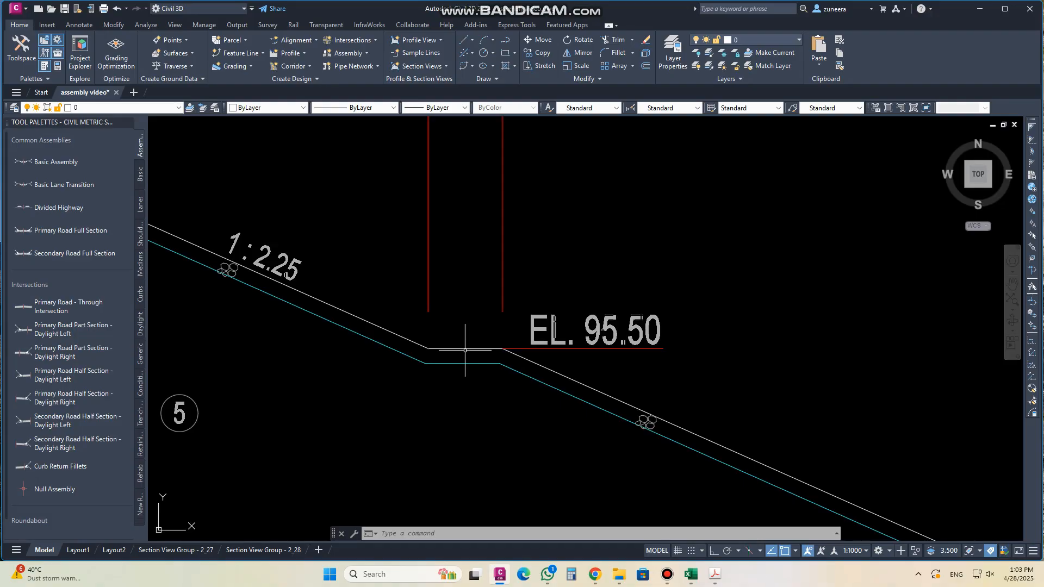
scroll(464, 350, "down", 3)
scroll(468, 343, "up", 3)
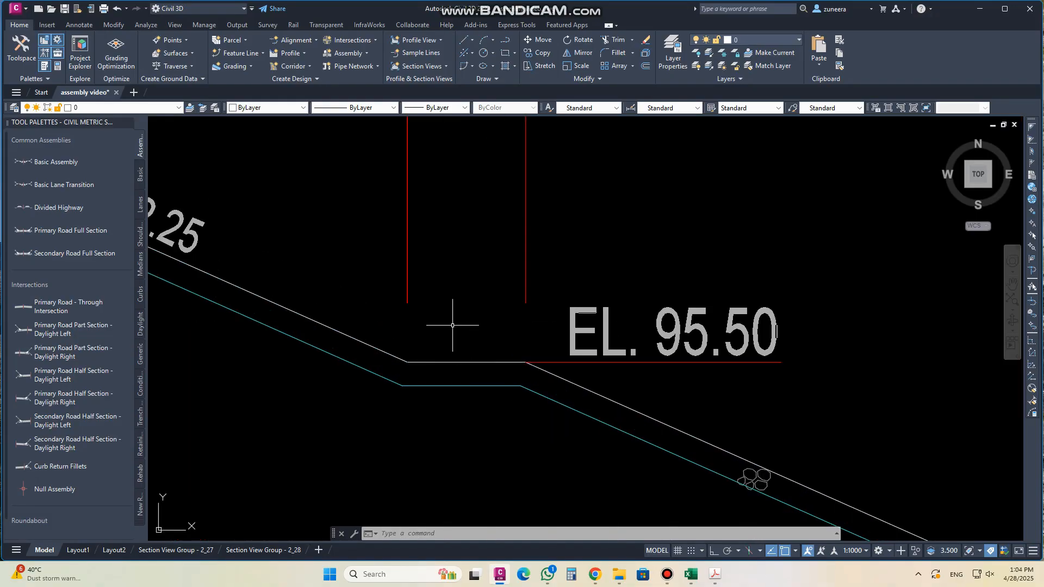
scroll(452, 325, "down", 3)
scroll(531, 349, "up", 2)
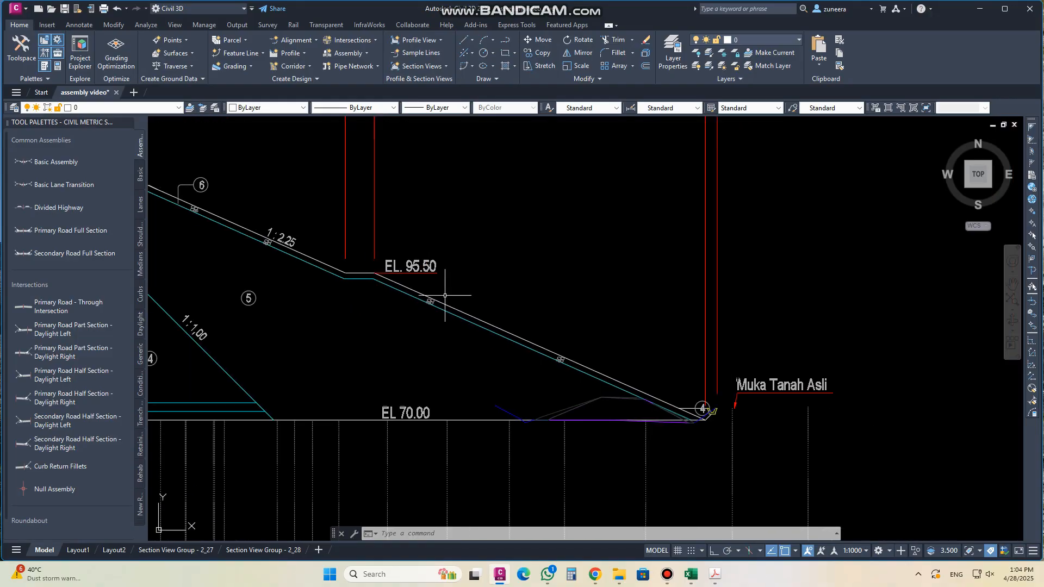
middle_click_drag(451, 322, 562, 369)
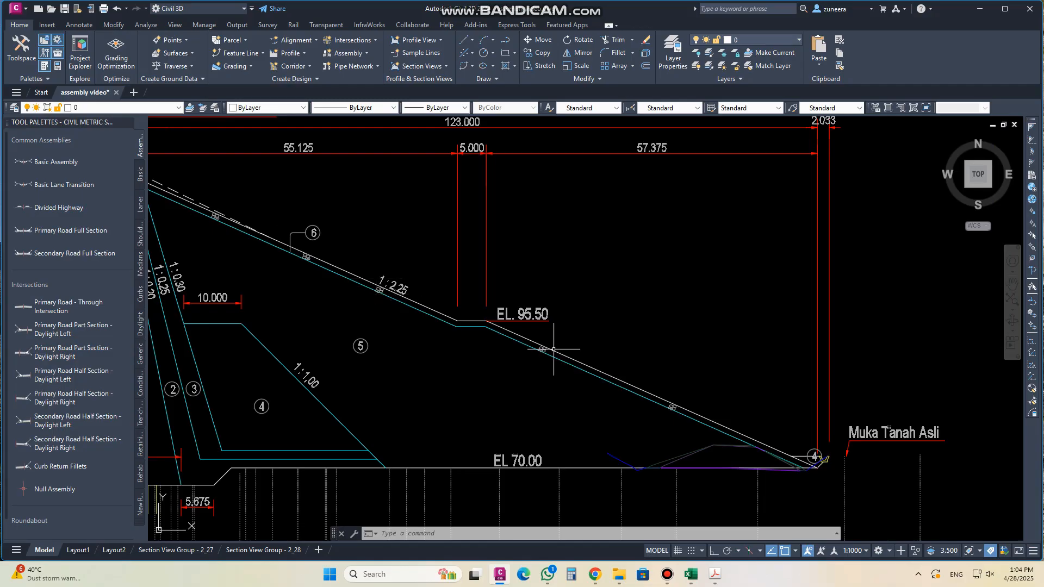
scroll(810, 459, "up", 6)
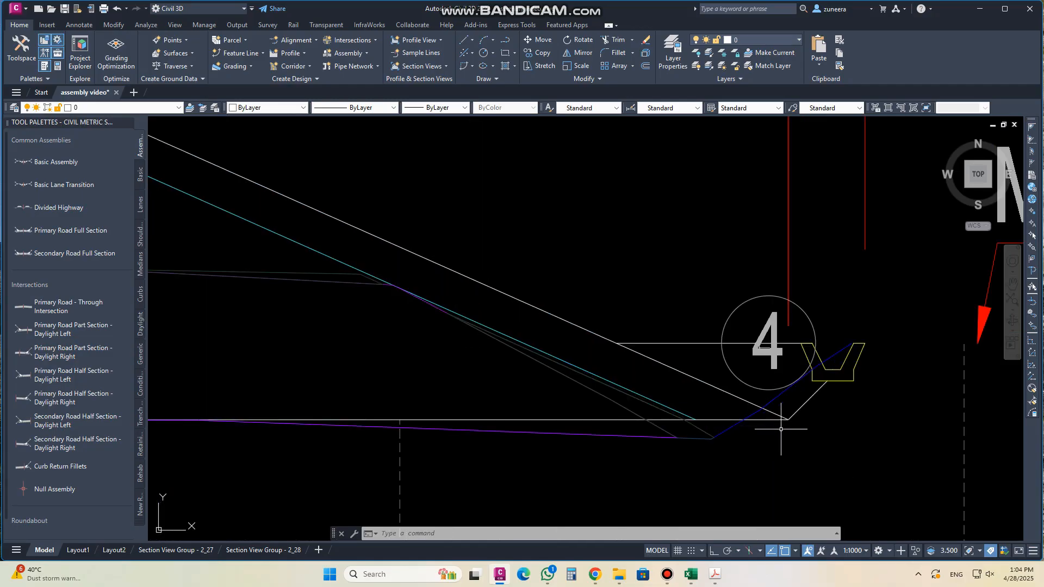
scroll(780, 429, "down", 8)
Step: Examine the upstream slope from the dam crest past the EL. 110.00 berm, checking slope ratios and berm width
scroll(635, 318, "up", 6)
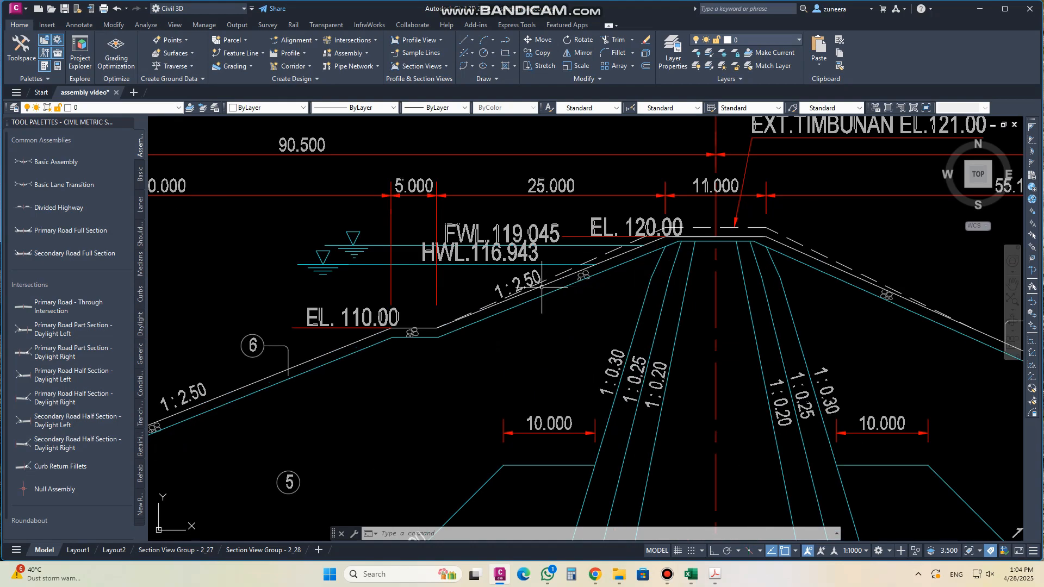
scroll(471, 294, "down", 4)
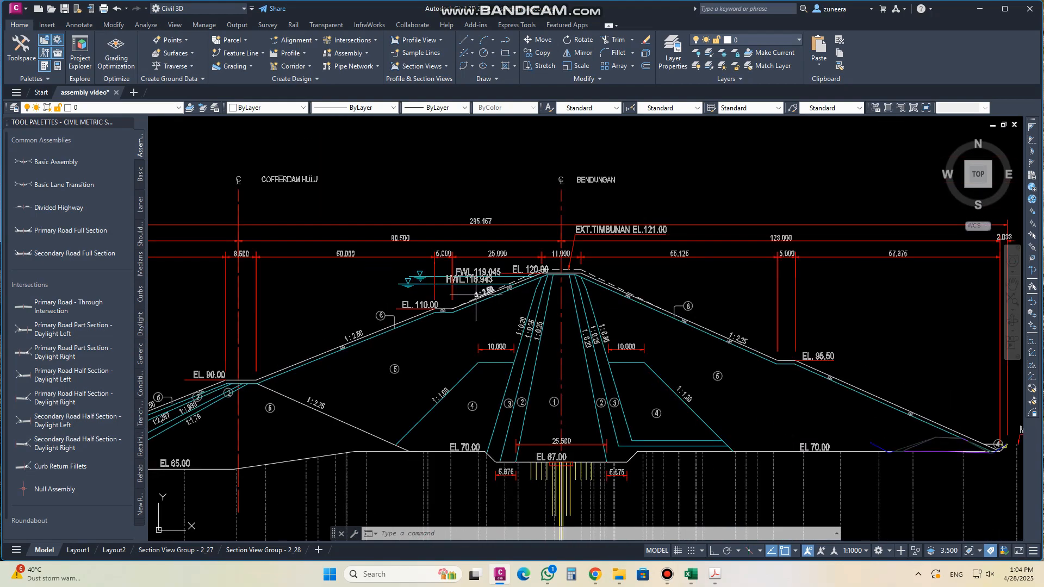
scroll(761, 348, "up", 6)
scroll(701, 341, "down", 2)
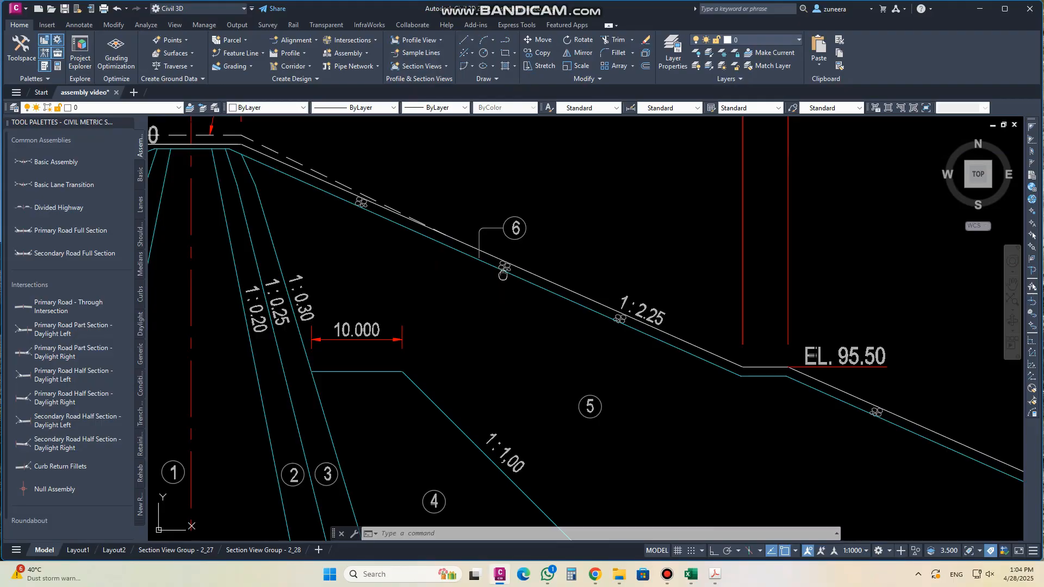
middle_click_drag(502, 274, 818, 364)
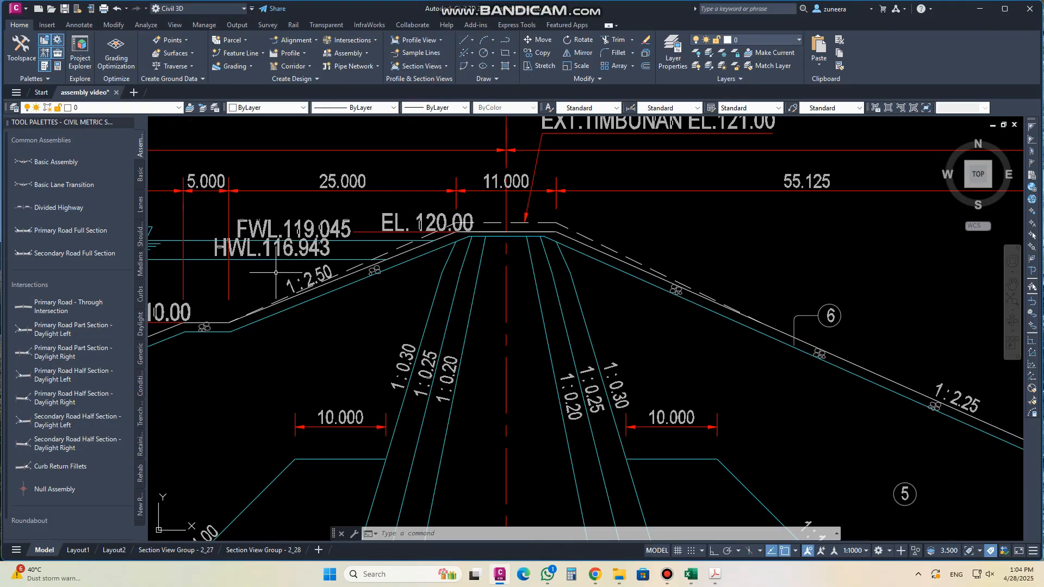
scroll(316, 282, "up", 3)
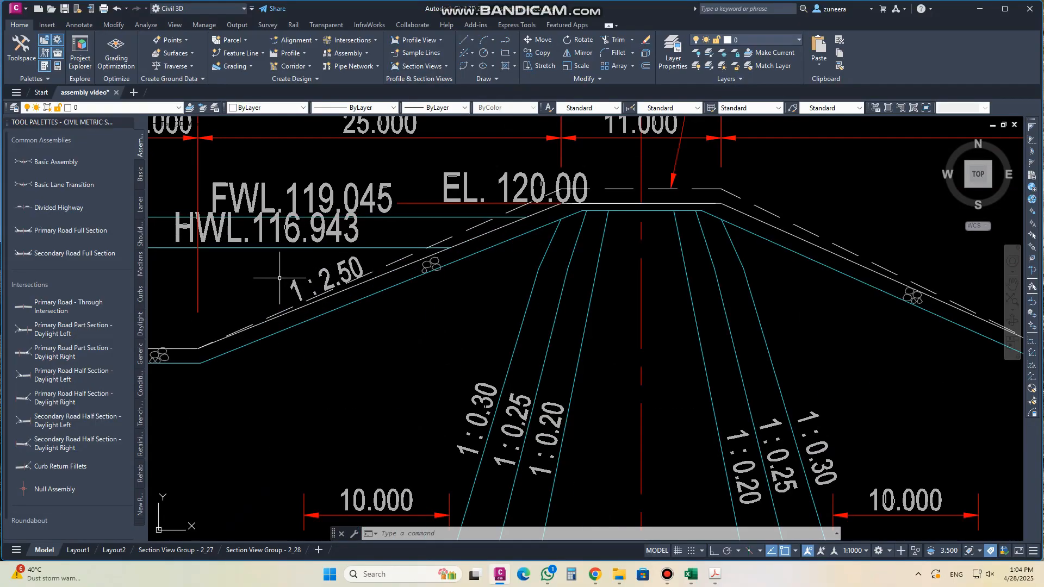
scroll(595, 277, "down", 5)
scroll(474, 308, "up", 4)
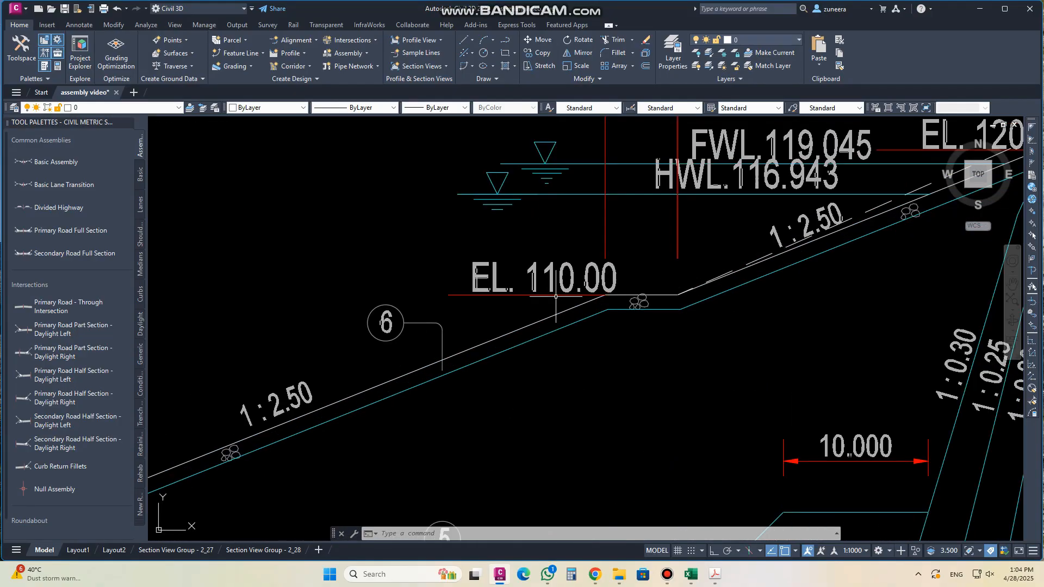
scroll(563, 342, "down", 2)
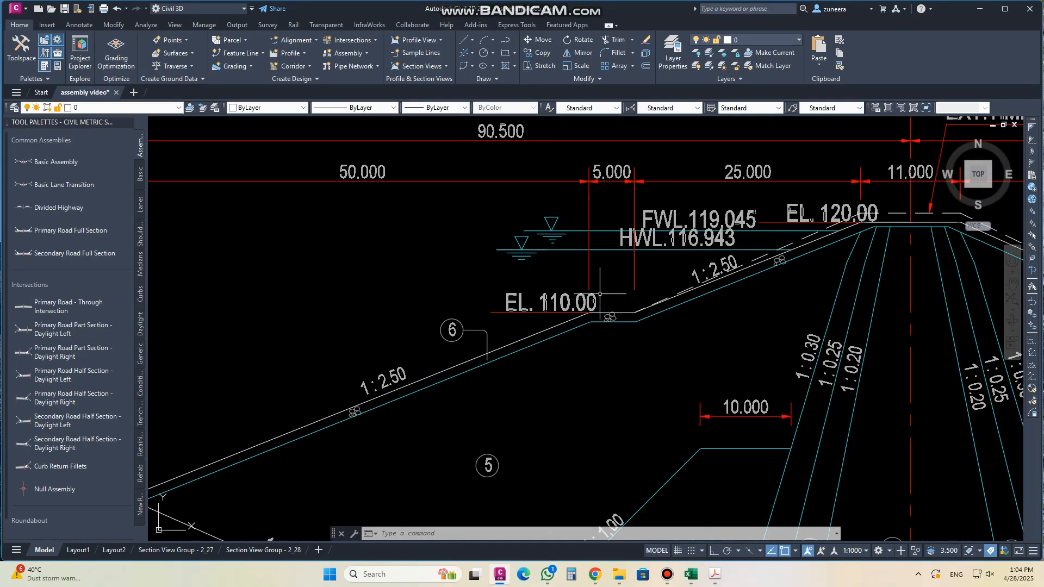
middle_click_drag(484, 331, 652, 228)
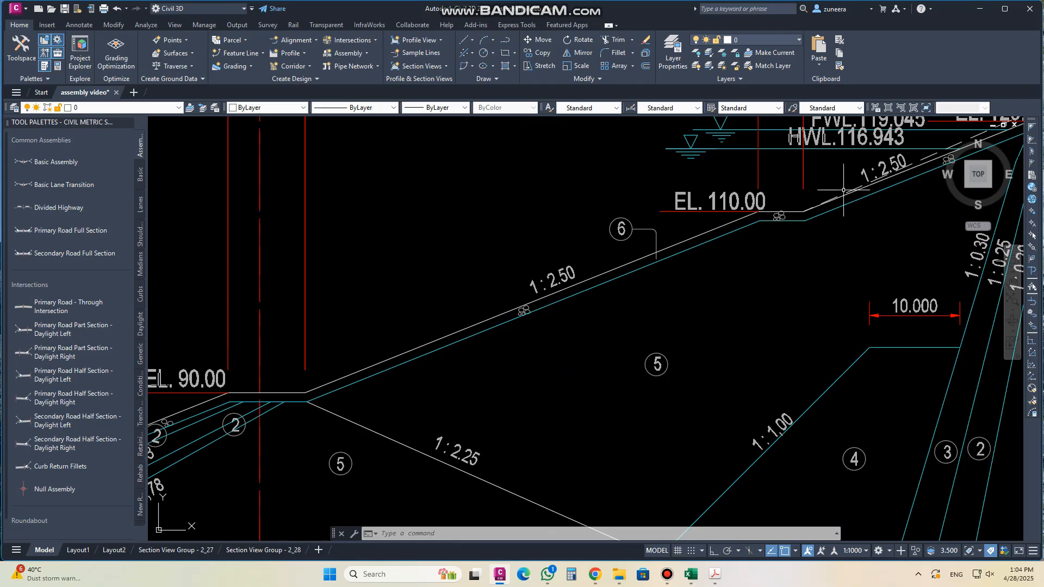
Step: Examine the cofferdam crest at EL. 90.00 and its layered slope down to the EL 65.00 ground line
scroll(843, 190, "down", 4)
scroll(518, 334, "up", 5)
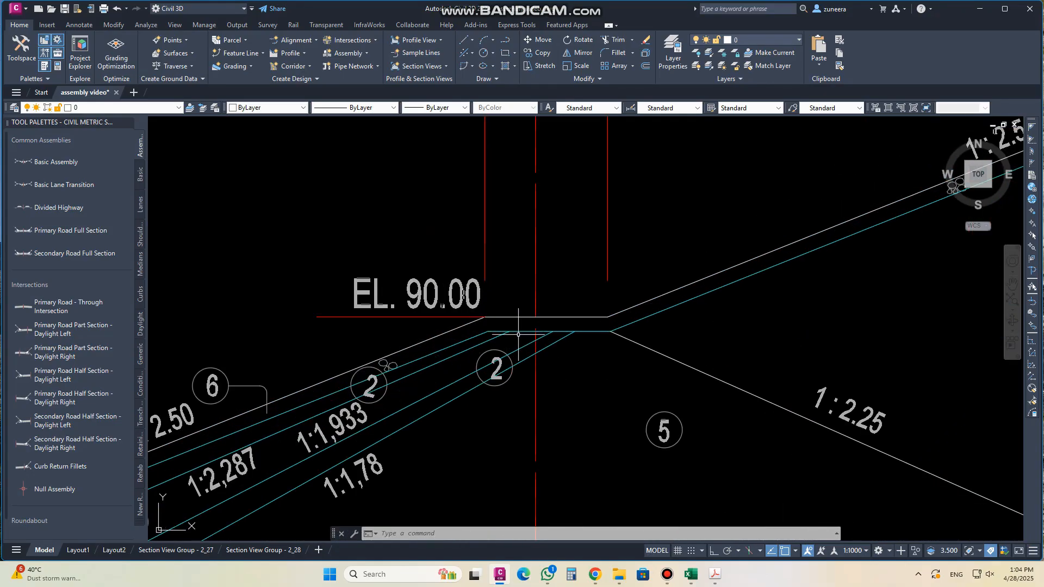
scroll(518, 334, "down", 5)
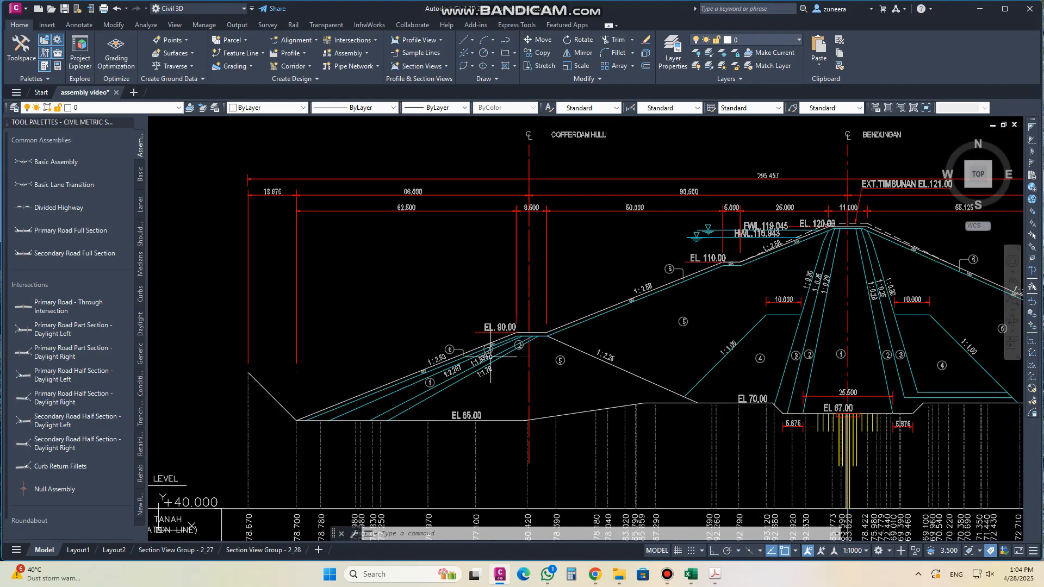
scroll(506, 357, "up", 4)
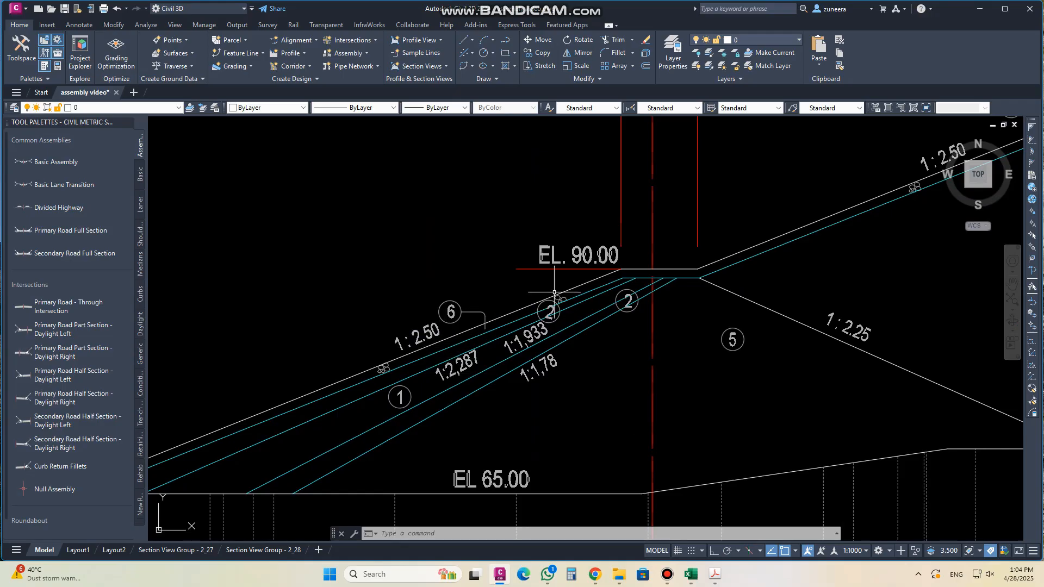
scroll(554, 292, "down", 2)
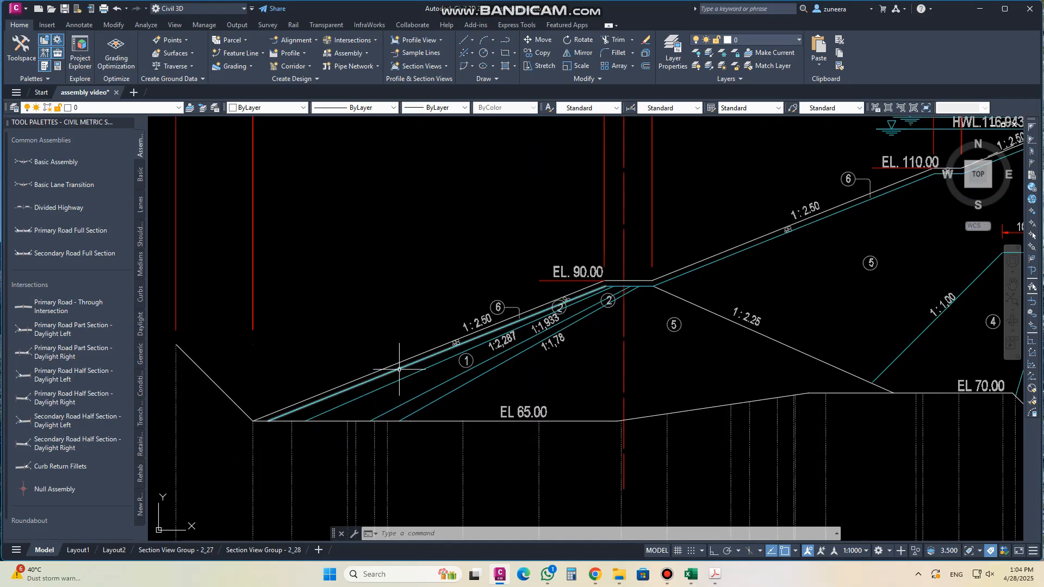
scroll(704, 337, "down", 4)
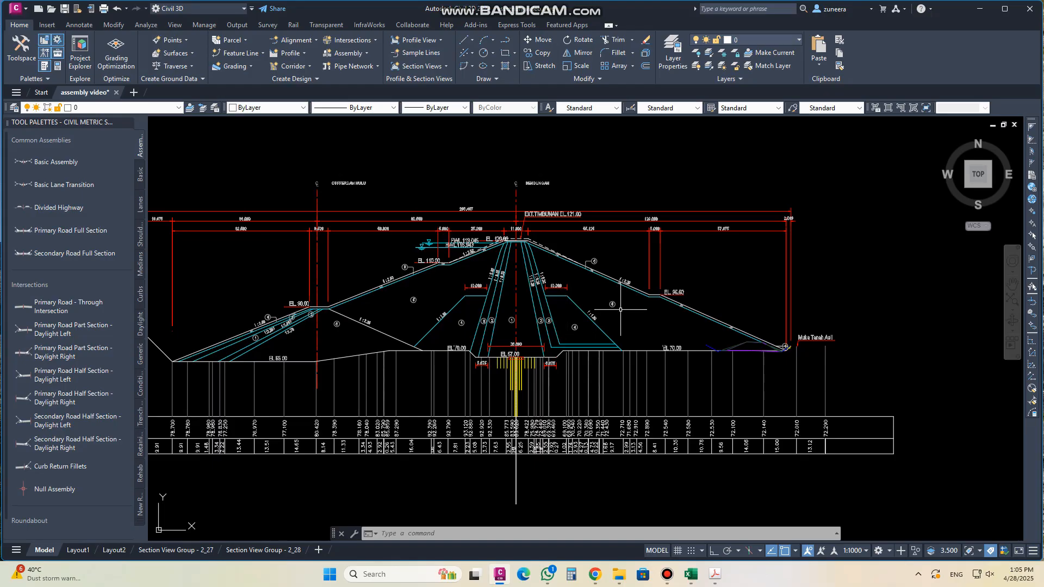
Step: Locate the Main Road profile view in the drawing and examine its ground and design profiles
scroll(595, 305, "down", 2)
scroll(619, 309, "down", 3)
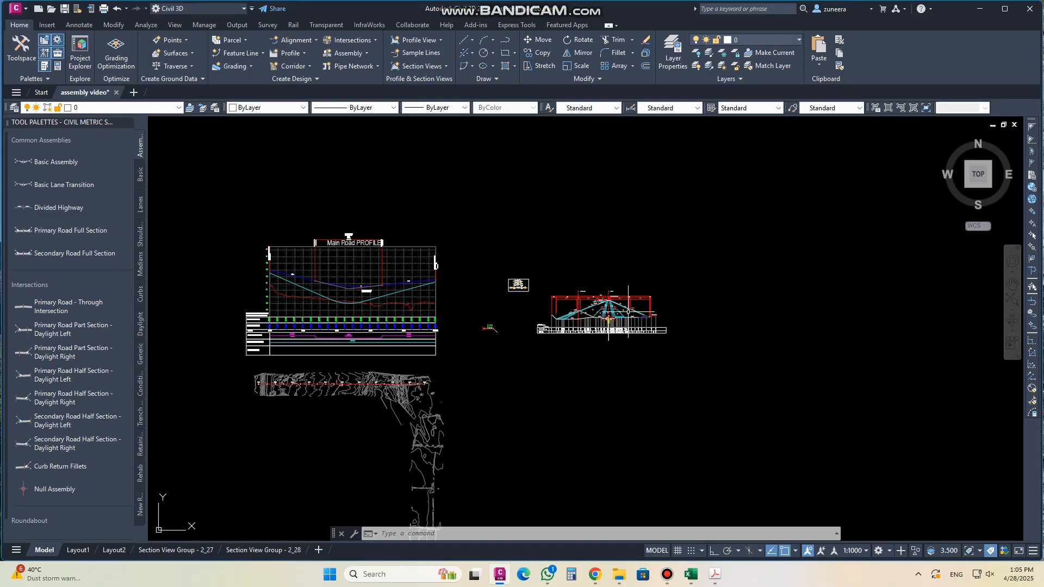
scroll(242, 316, "up", 2)
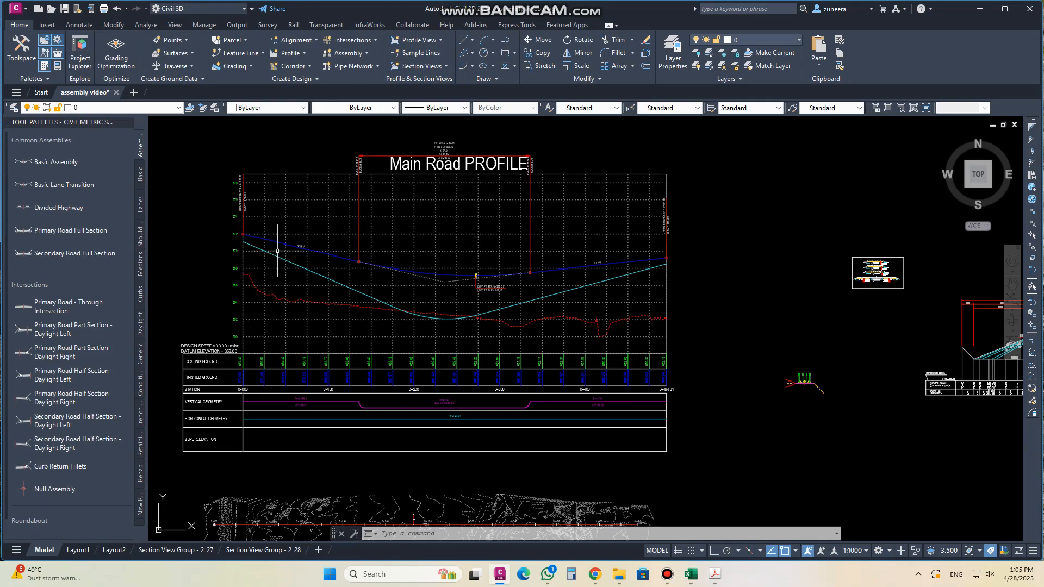
Step: Compare the Main Road profile's design and ground lines with the dam crest at EL. 120.00
scroll(279, 249, "up", 3)
scroll(279, 250, "down", 3)
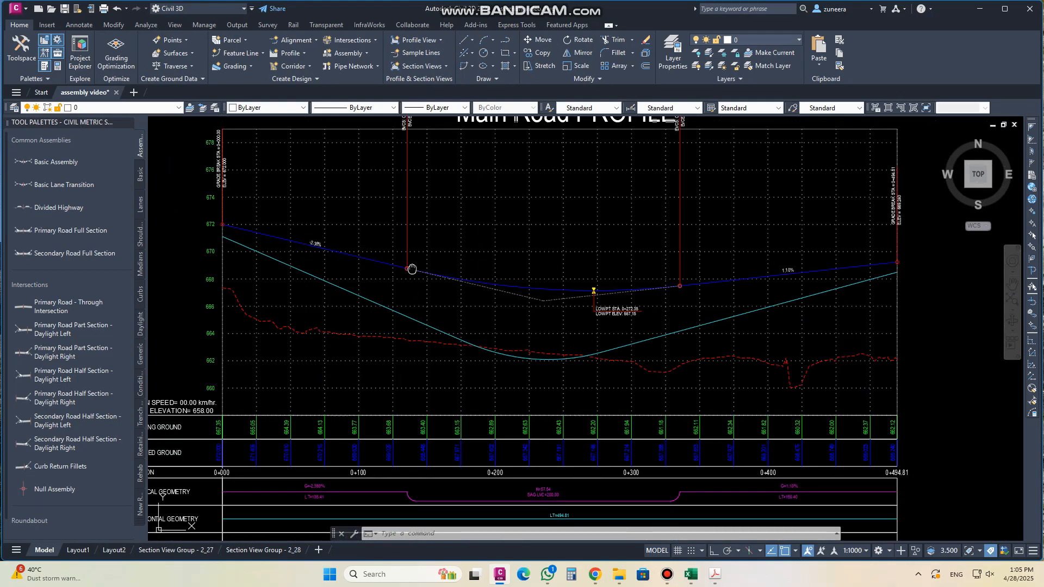
scroll(439, 281, "up", 1)
scroll(379, 322, "down", 1)
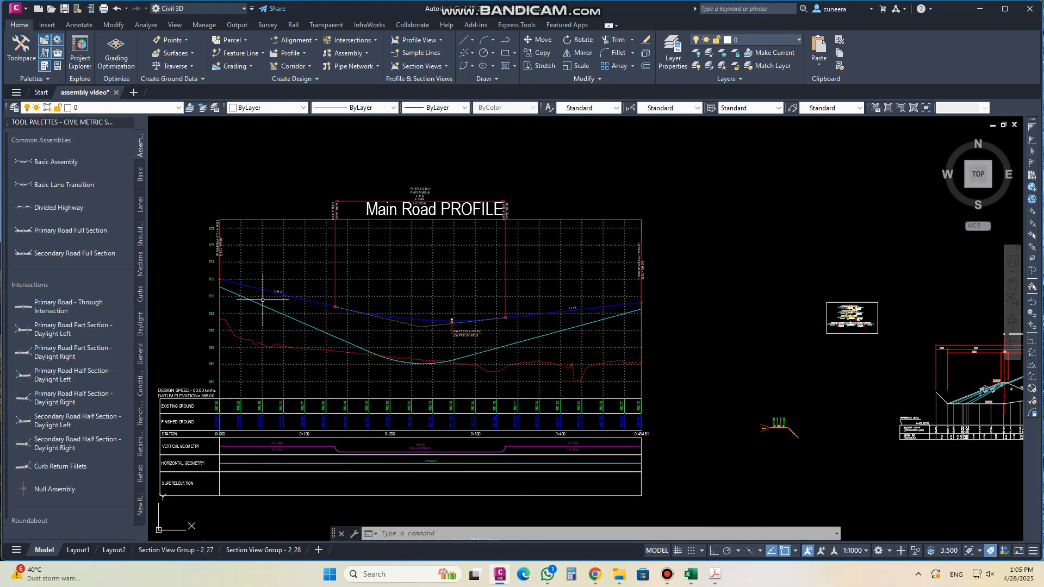
scroll(239, 288, "up", 1)
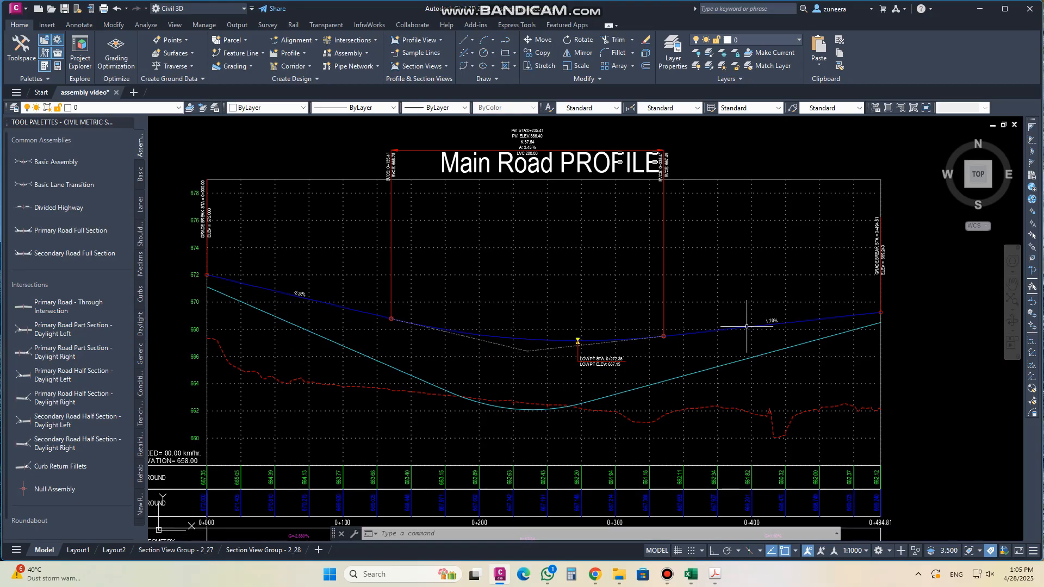
mouse_move(371, 323)
scroll(312, 310, "down", 4)
middle_click_drag(774, 351, 632, 337)
scroll(674, 335, "up", 7)
scroll(631, 263, "up", 6)
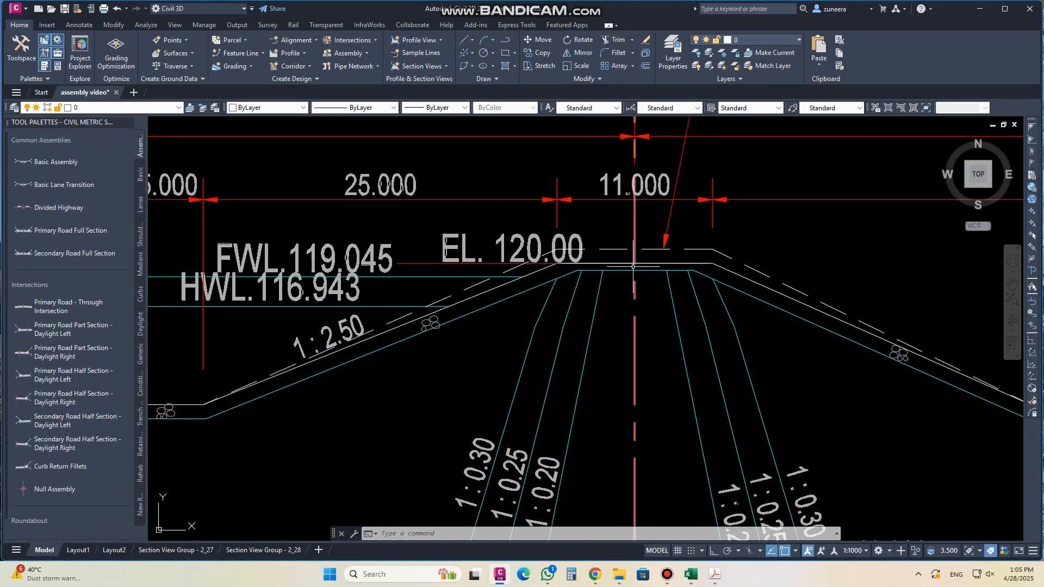
scroll(713, 284, "down", 12)
middle_click_drag(667, 348, 982, 356)
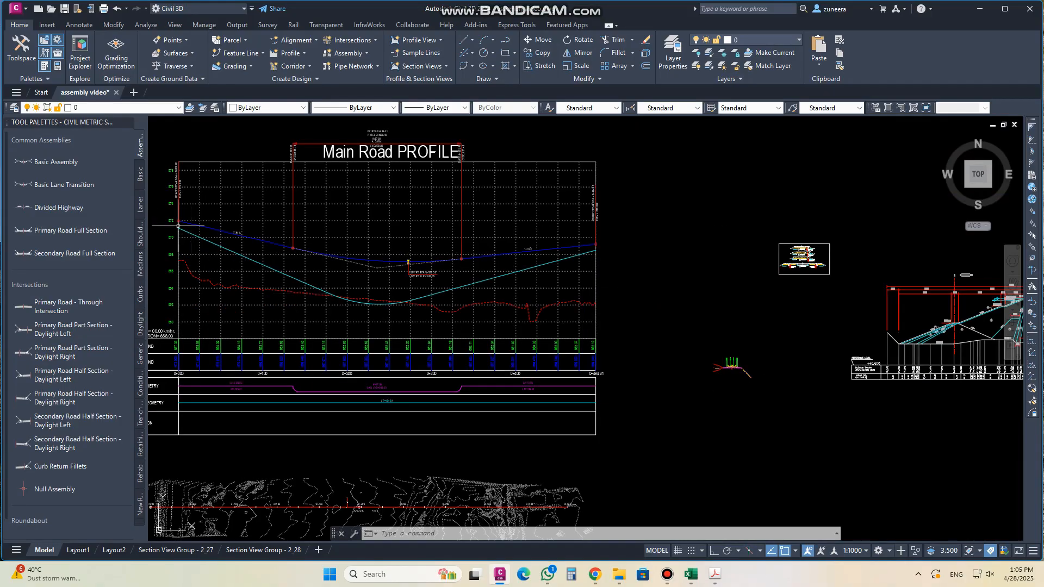
middle_click_drag(601, 288, 401, 259)
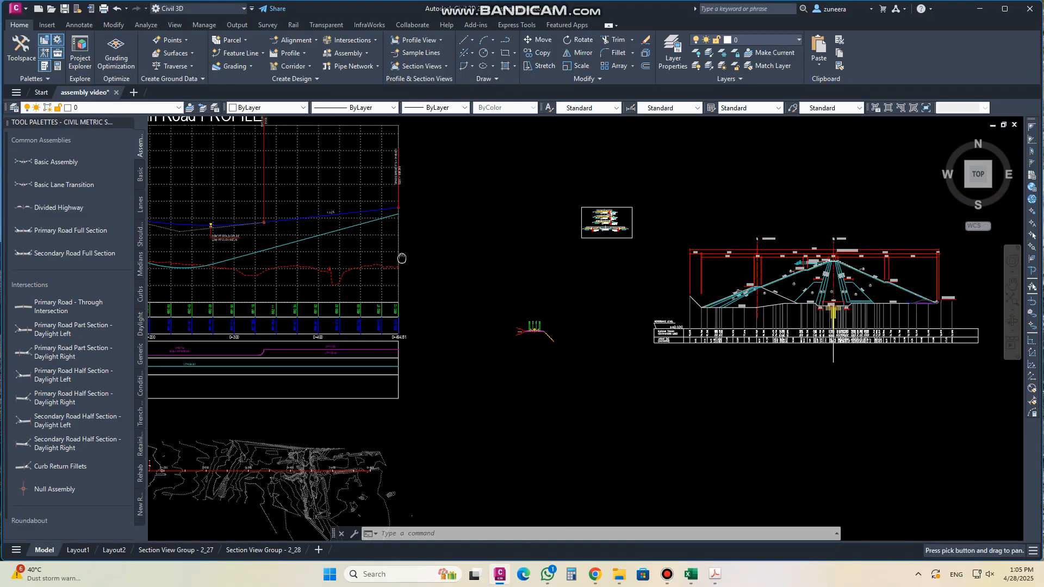
Step: Examine the core trench at EL 67.00, including its base widths, and the overall dam cross-section
scroll(815, 326, "up", 6)
scroll(624, 263, "up", 3)
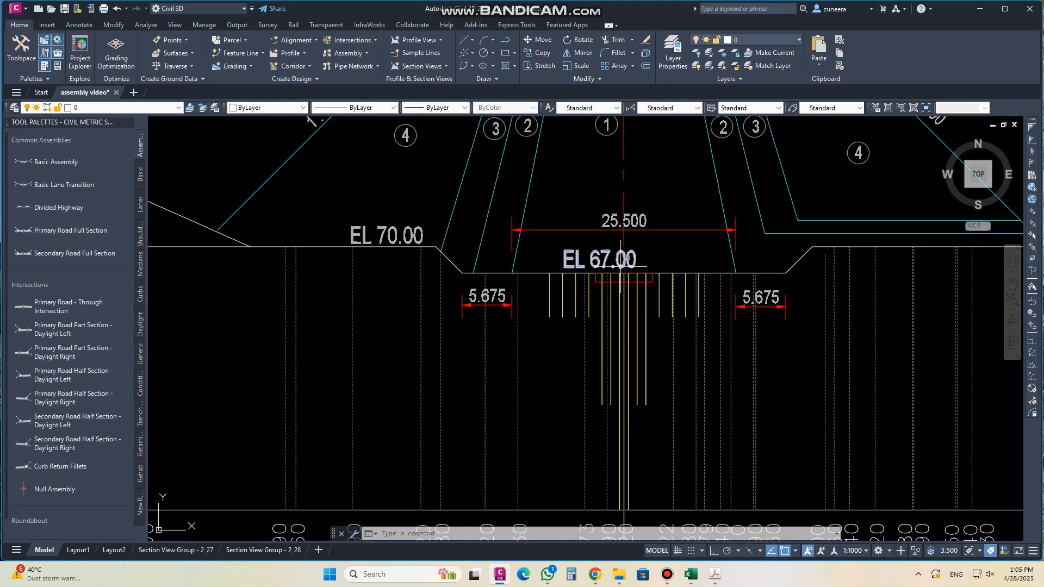
scroll(635, 255, "down", 4)
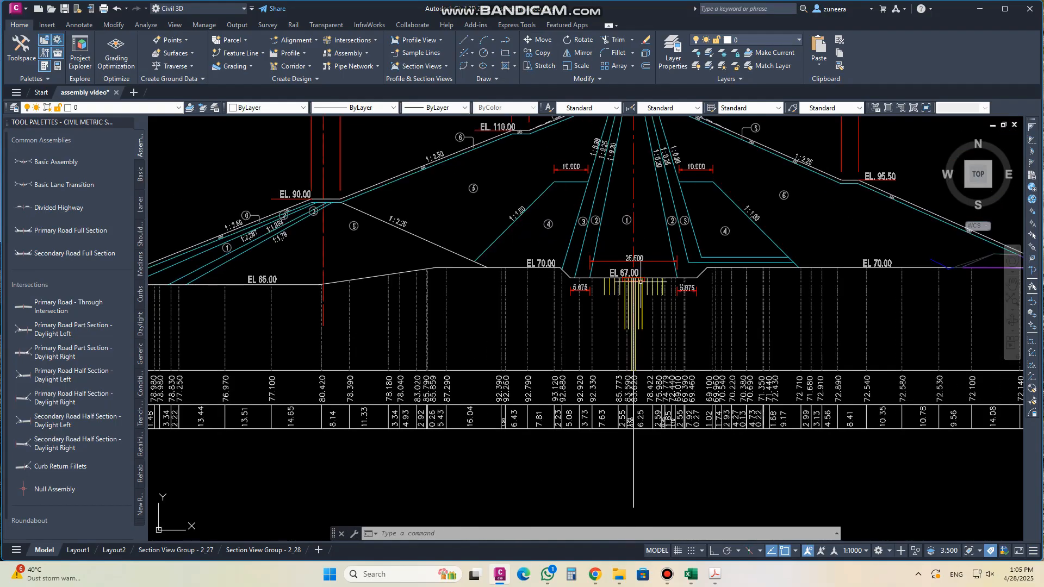
scroll(607, 321, "down", 2)
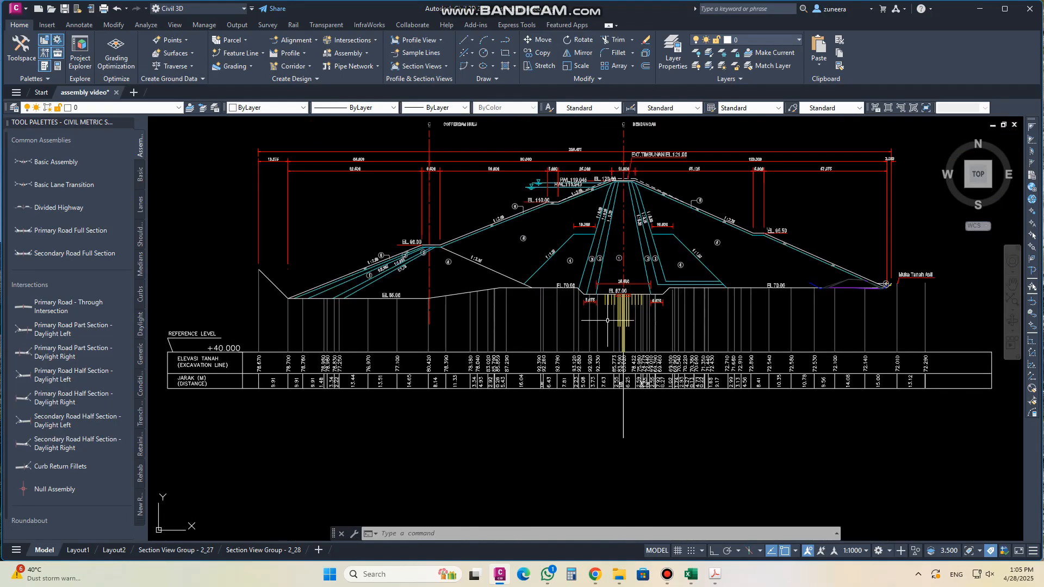
middle_click_drag(646, 271, 590, 314)
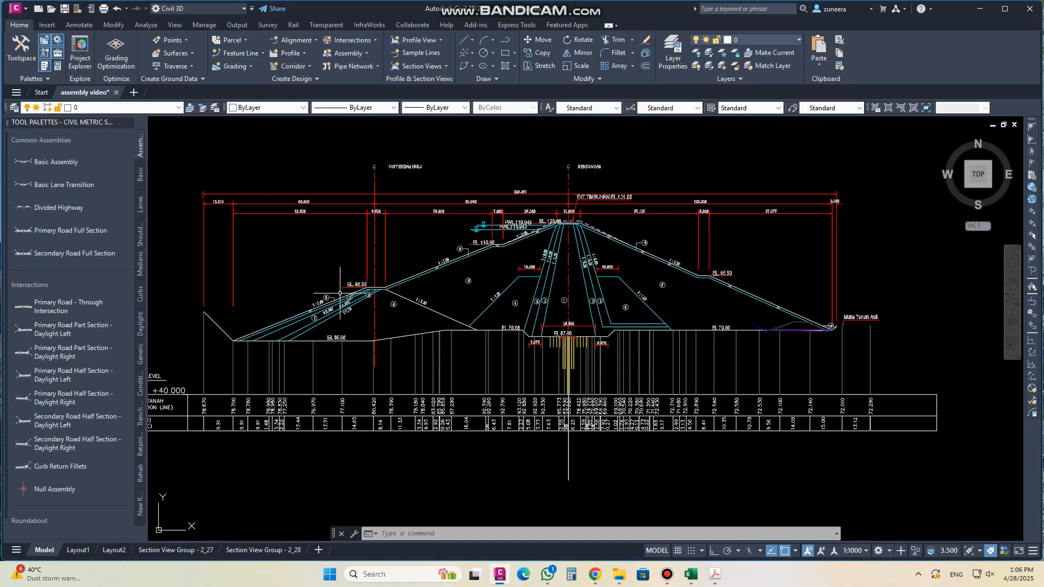
scroll(617, 232, "down", 4)
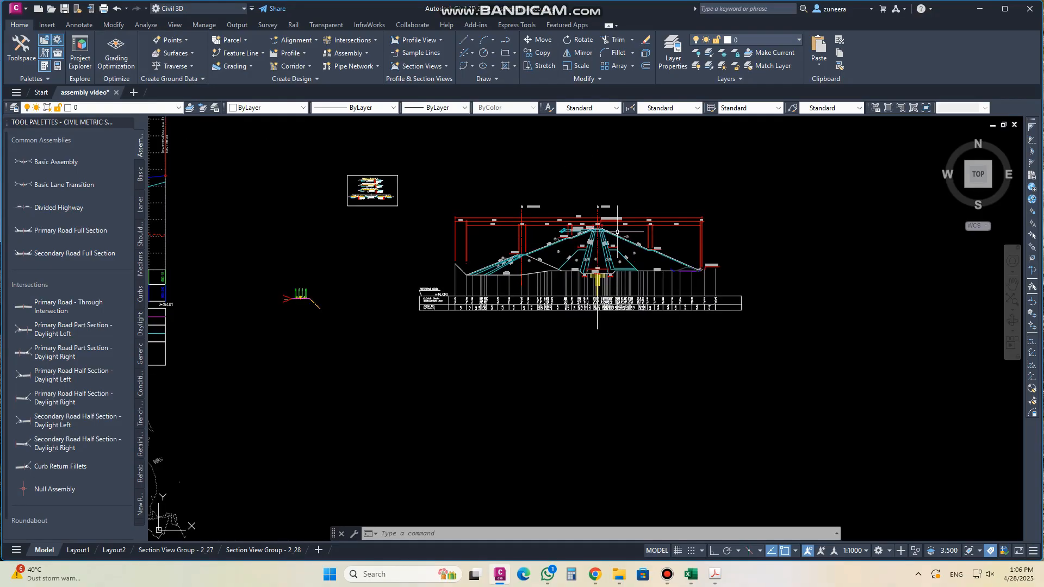
scroll(623, 229, "up", 4)
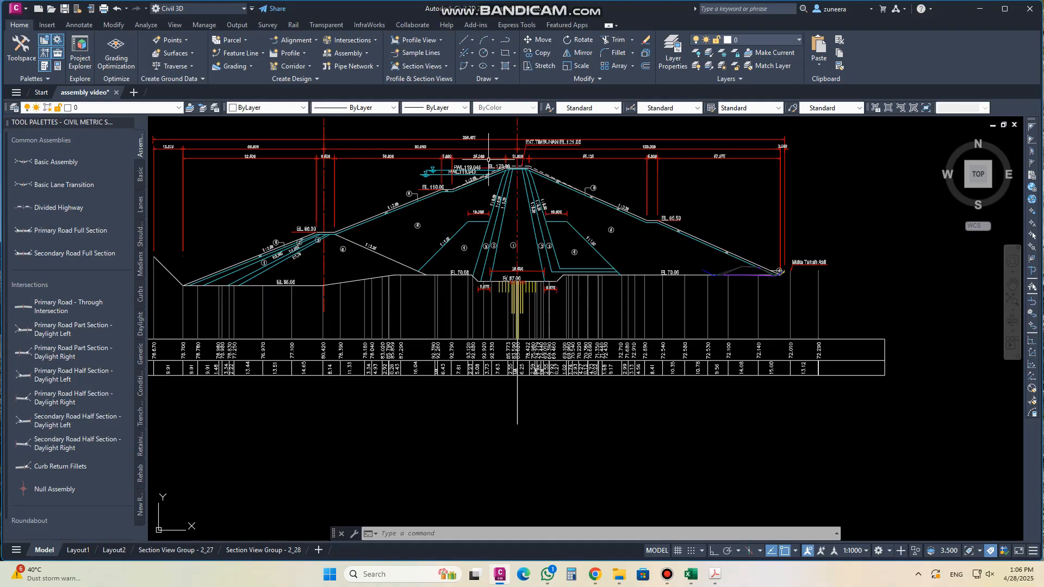
Step: Create an Undivided Crowned Road assembly named dam with the KATR_Basic assembly style and View-Edit code set style
left_click(351, 55)
left_click(357, 71)
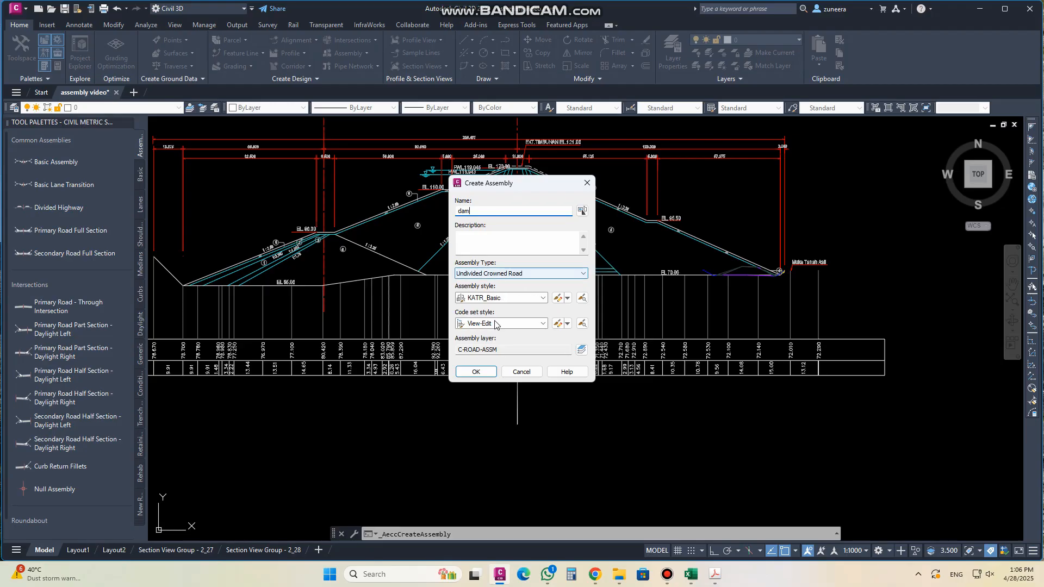
left_click(495, 300)
left_click(496, 302)
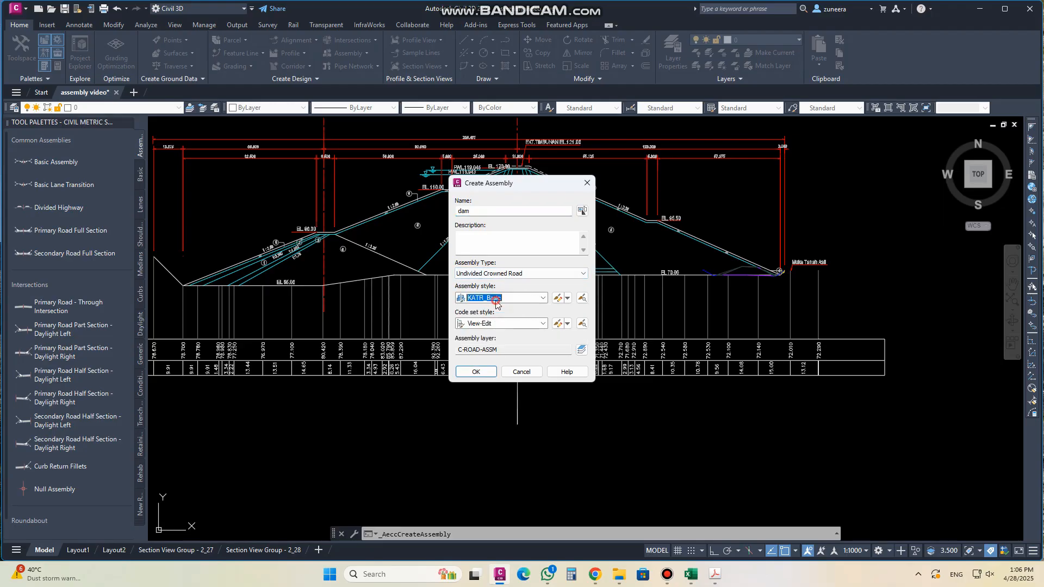
left_click(489, 323)
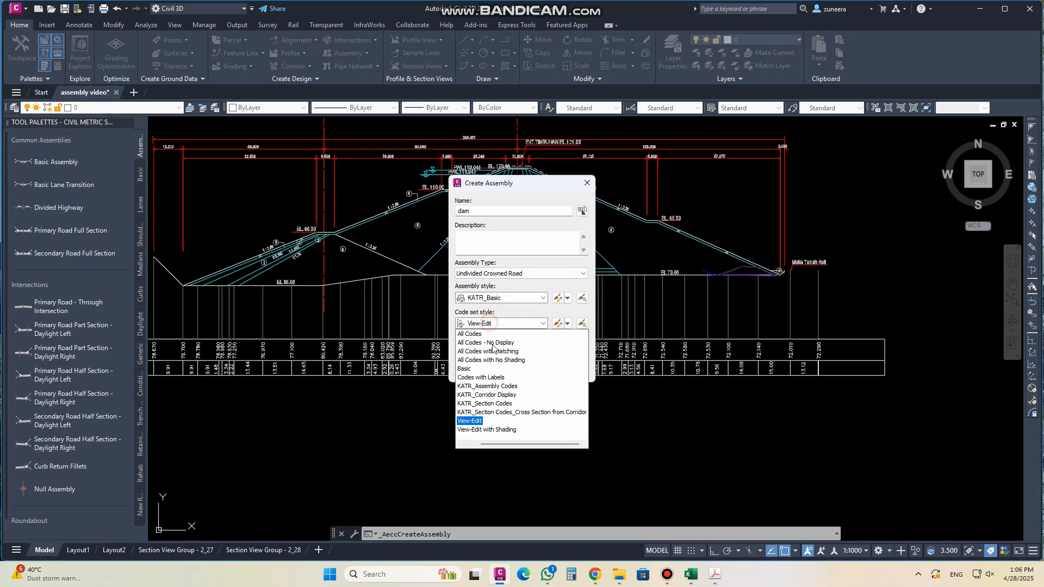
left_click(471, 421)
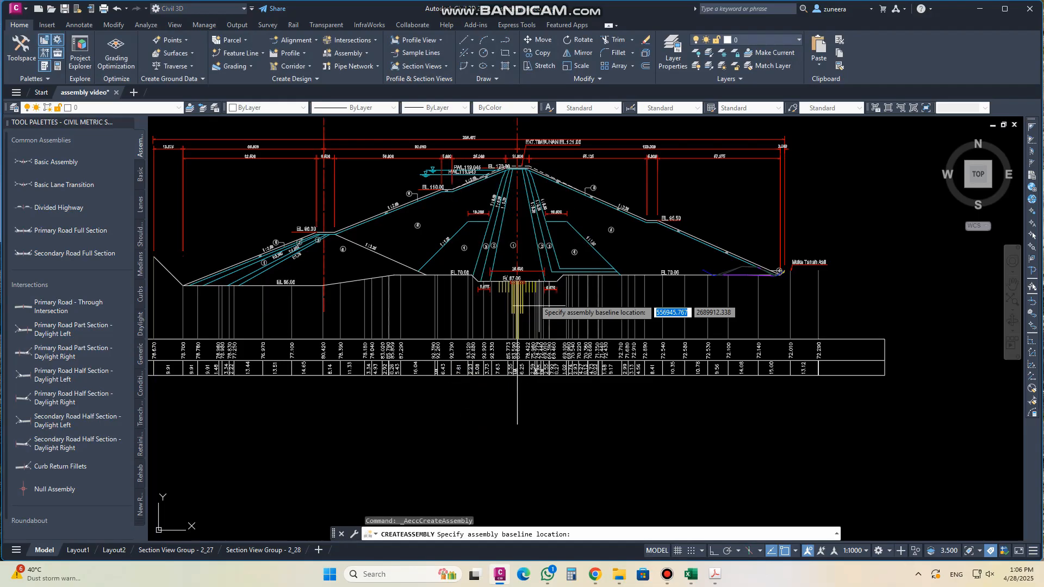
Step: Place the assembly baseline in the empty space below the dam cross-section, aligned with the dam centreline
scroll(521, 256, "down", 4)
middle_click_drag(536, 384, 525, 242)
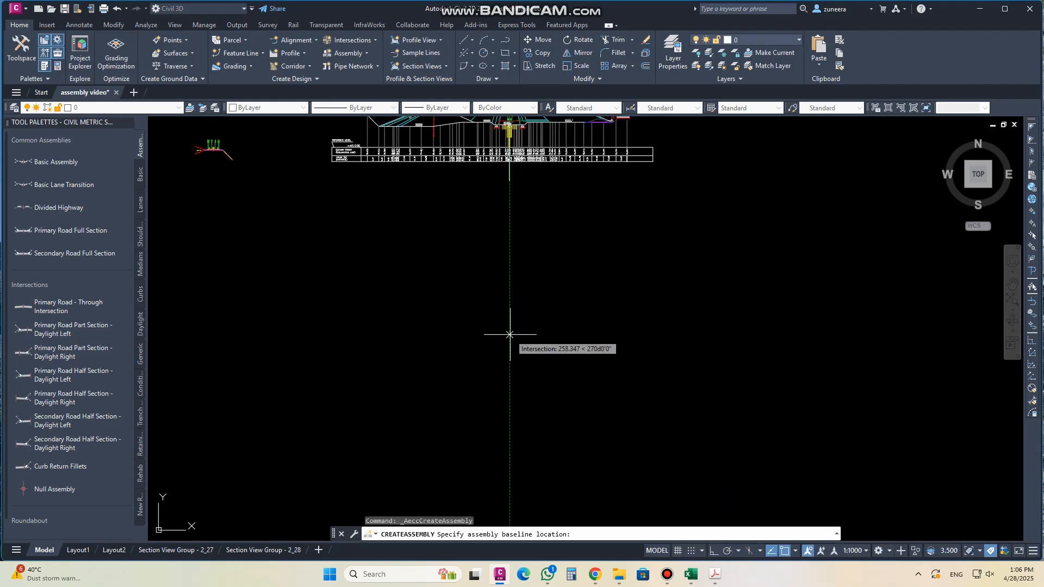
left_click(509, 335)
scroll(516, 384, "down", 4)
scroll(568, 363, "up", 4)
scroll(498, 384, "down", 4)
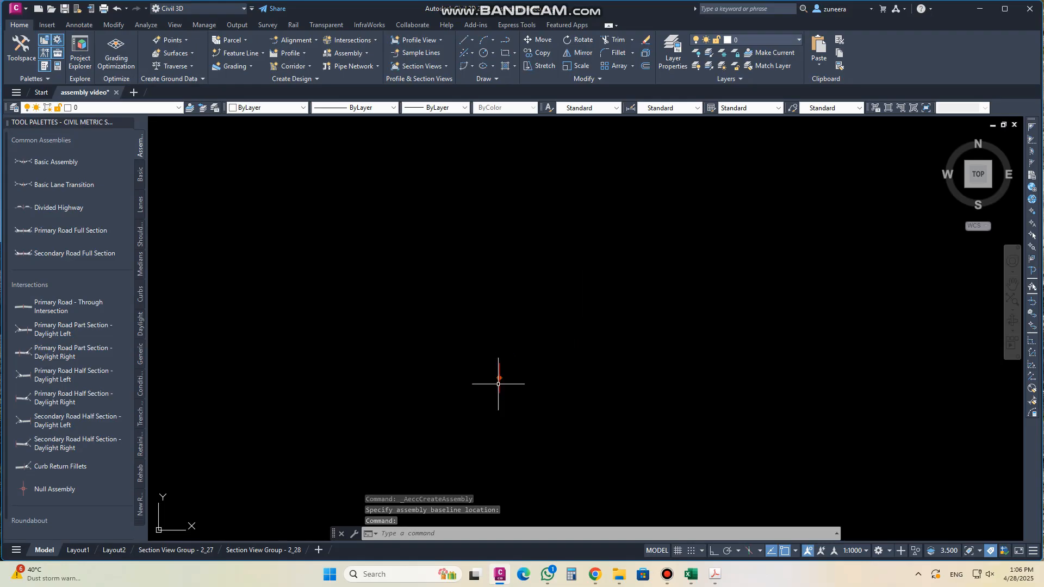
Step: Add an aligned dimension for the crest's half width, from the dam centreline to the downstream crest edge
middle_click_drag(511, 217, 481, 430)
scroll(478, 427, "down", 4)
scroll(474, 363, "down", 4)
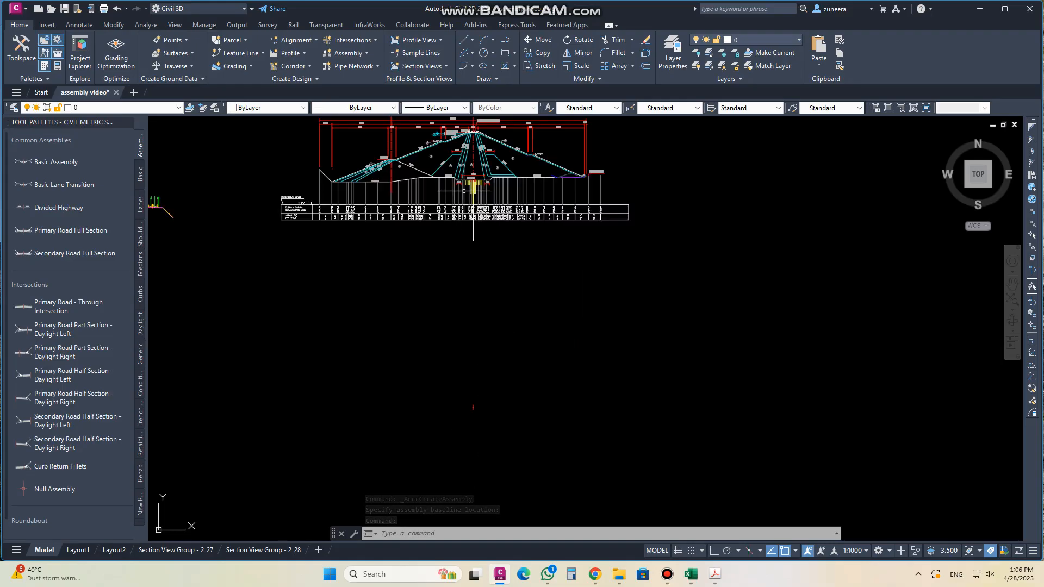
middle_click_drag(468, 168, 461, 285)
scroll(470, 239, "up", 6)
scroll(461, 282, "up", 3)
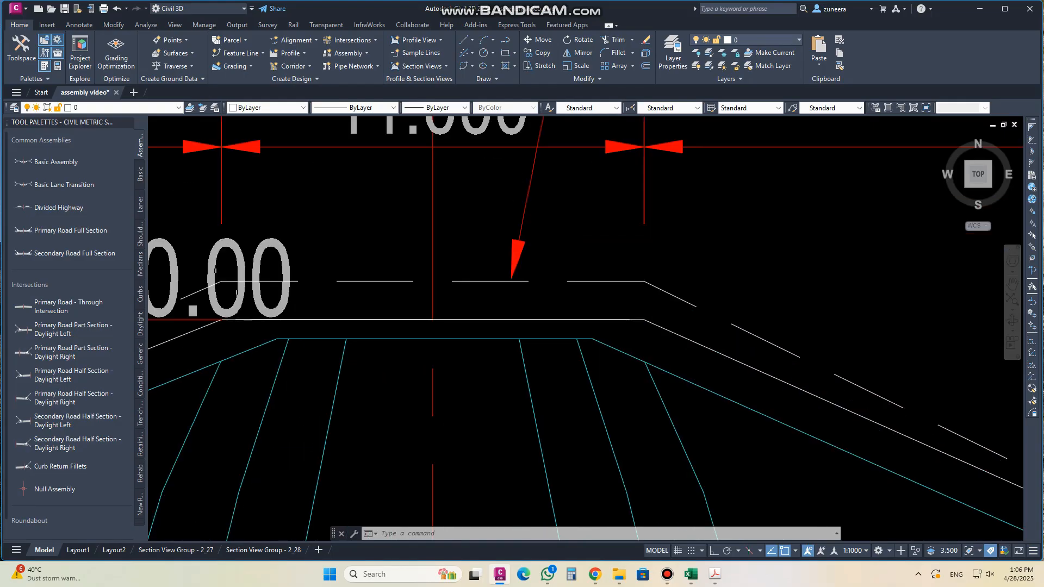
scroll(458, 333, "down", 3)
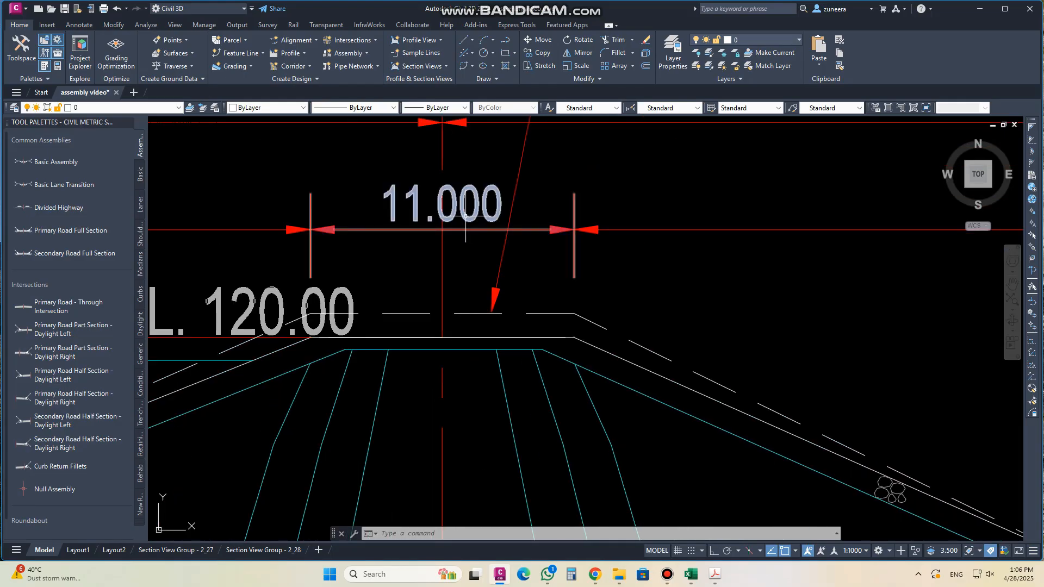
scroll(465, 217, "down", 2)
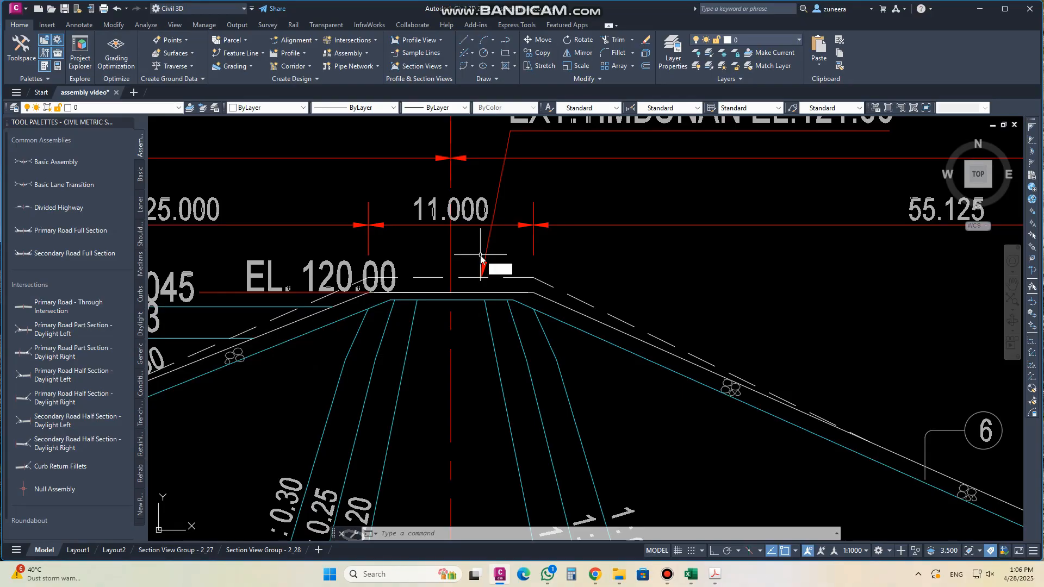
key("Return")
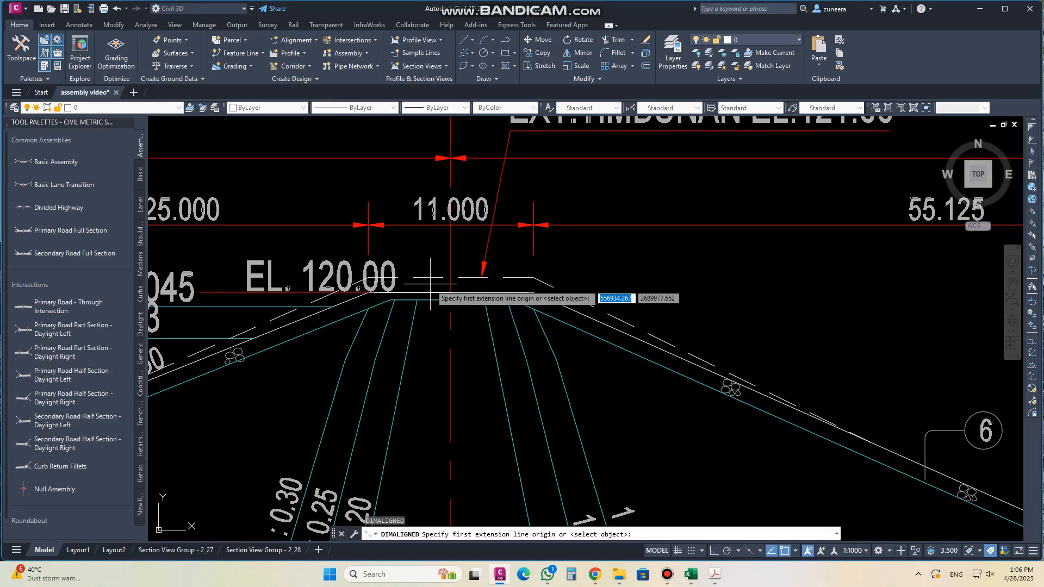
left_click(450, 293)
left_click(533, 293)
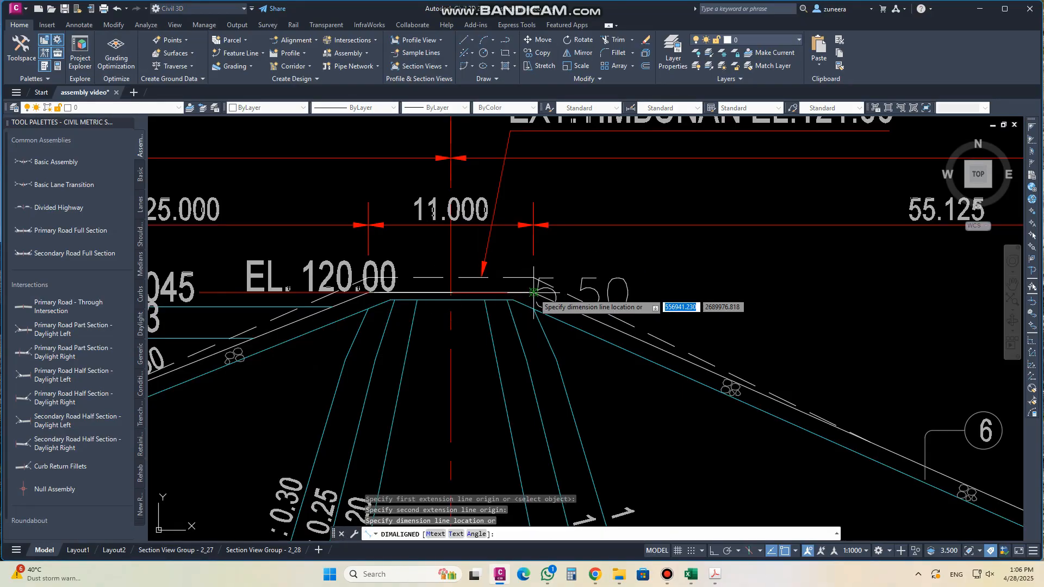
left_click(591, 266)
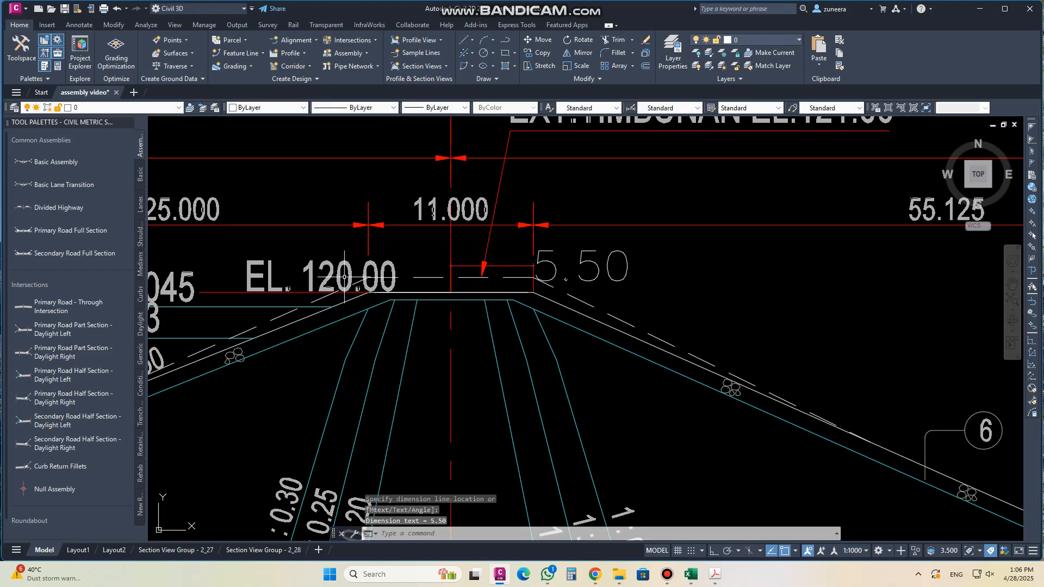
Step: Start copying the dam outline, selecting the dam centreline and the downstream slope between the crest and EL. 95.50
scroll(494, 266, "down", 8)
scroll(432, 269, "up", 8)
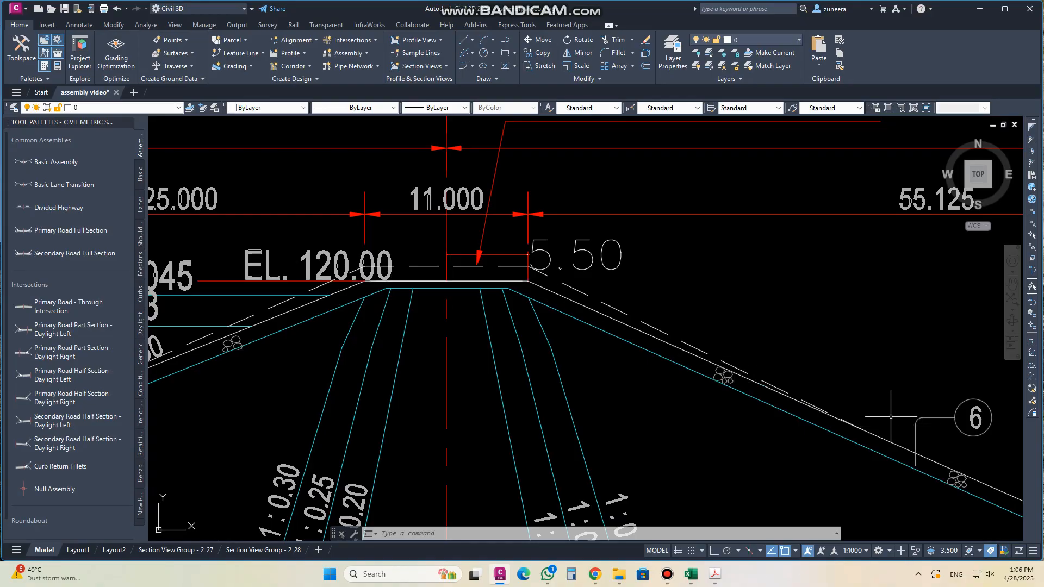
scroll(548, 284, "down", 4)
type("c")
key("Return")
left_click(504, 170)
left_click(474, 157)
left_click(554, 282)
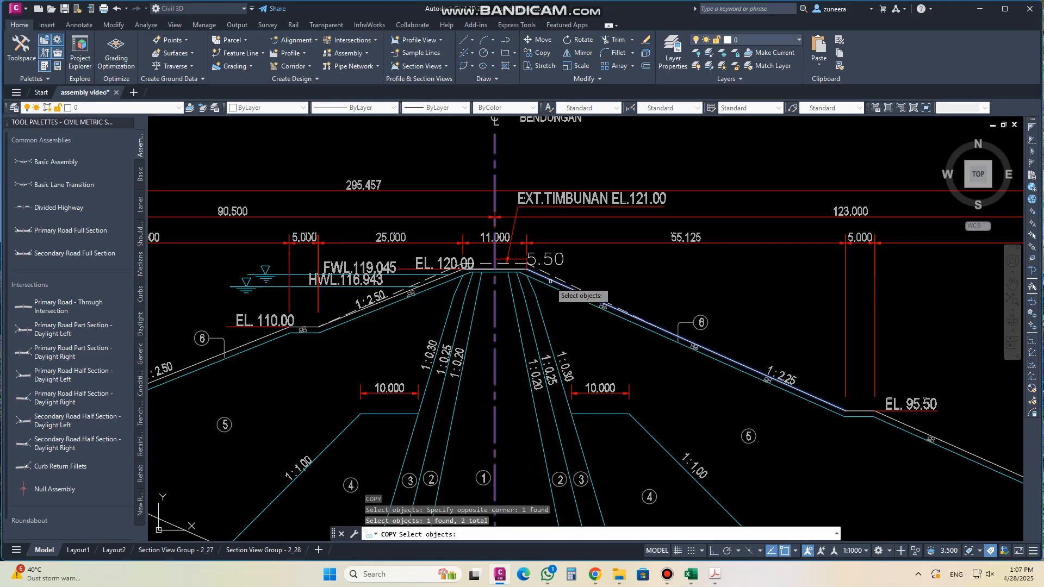
Step: Add the crest line at EL. 120.00 to the objects being copied
scroll(525, 270, "up", 4)
left_click(523, 266)
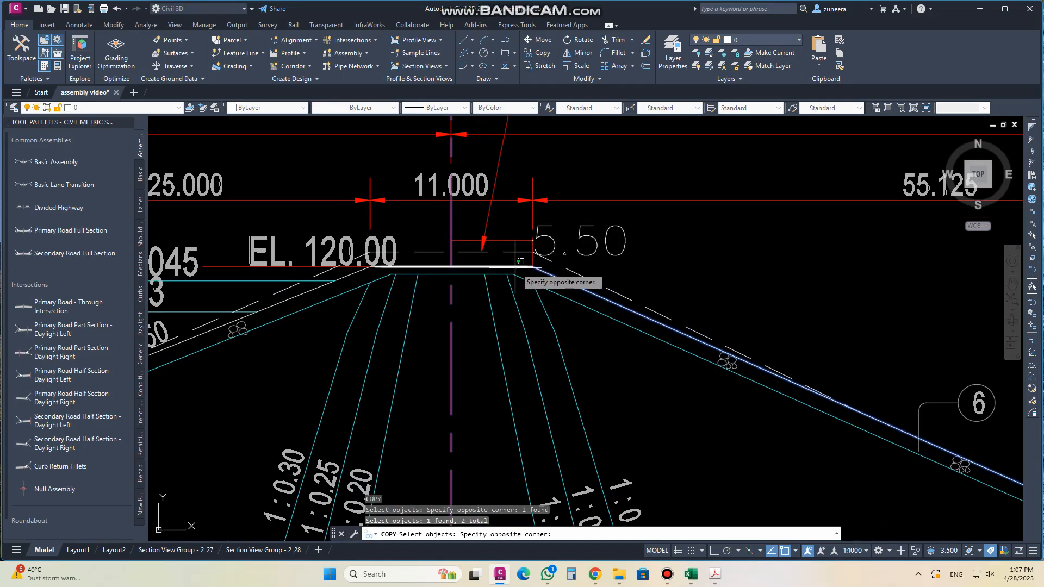
scroll(541, 265, "up", 6)
left_click(544, 263)
left_click(550, 251)
left_click(547, 265)
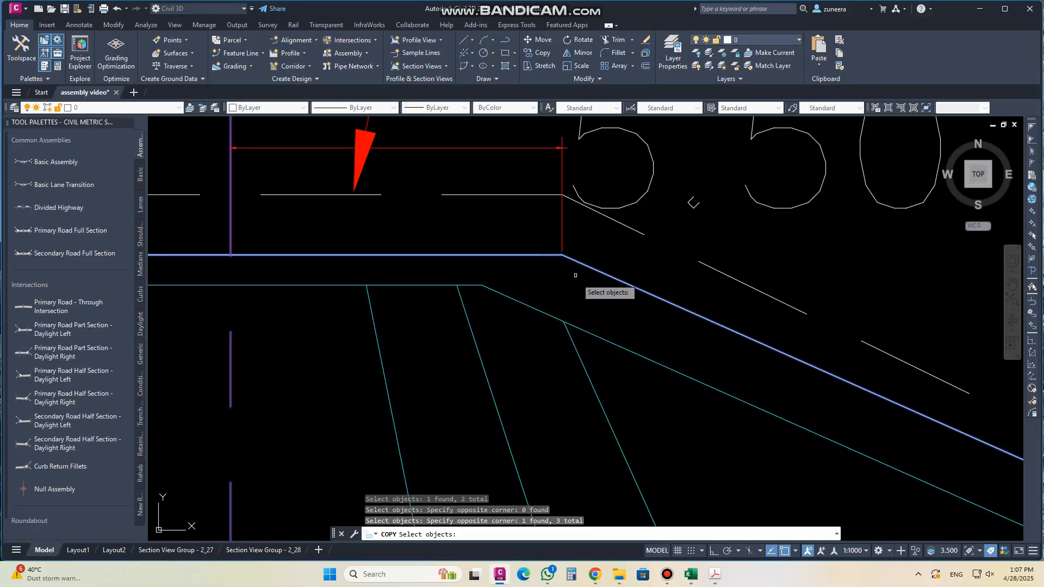
Step: Add the upstream 1:2.50 slope line between the crest and the EL. 110.00 berm to the copy selection
scroll(578, 283, "down", 6)
scroll(398, 286, "up", 6)
left_click(409, 283)
scroll(473, 287, "down", 6)
scroll(470, 279, "up", 6)
scroll(452, 284, "up", 6)
left_click(449, 286)
left_click(430, 306)
Step: Add the EL. 110.00 berm and the upstream slope directly below it to the copy selection
scroll(592, 302, "down", 8)
scroll(592, 302, "down", 6)
scroll(333, 396, "up", 6)
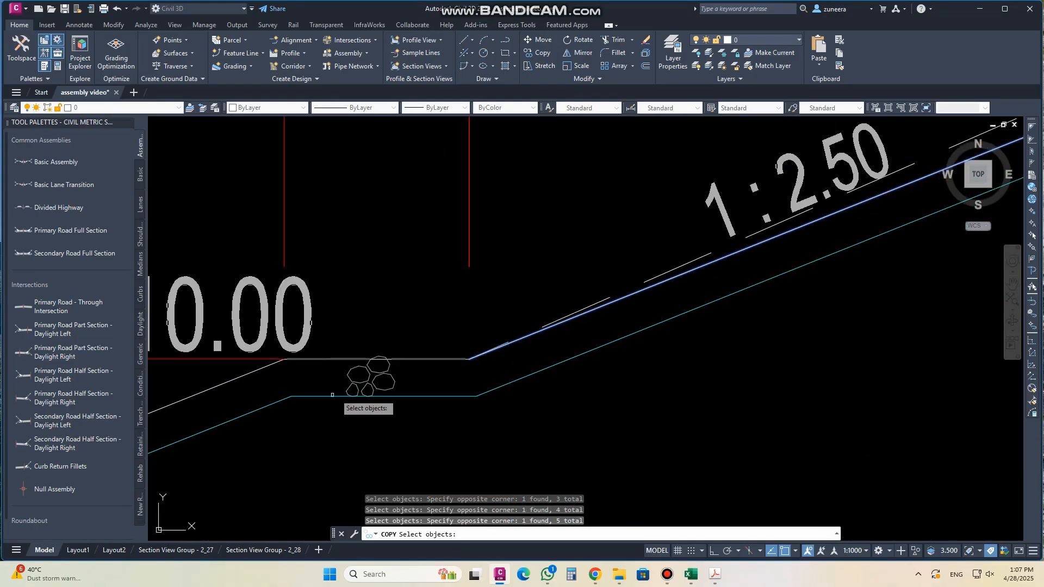
left_click(423, 367)
left_click(416, 350)
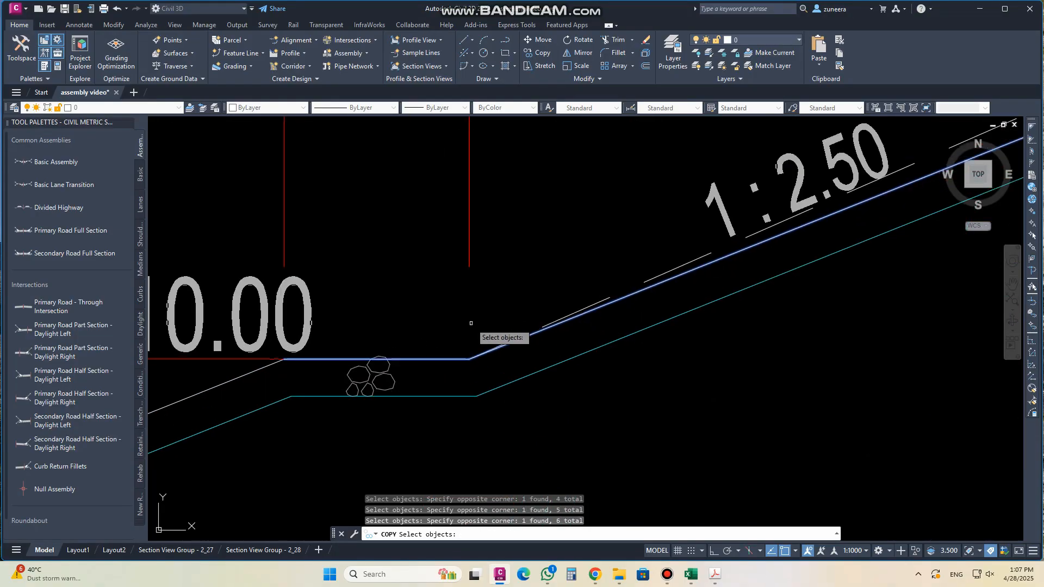
scroll(471, 324, "down", 10)
scroll(430, 339, "up", 4)
scroll(431, 338, "up", 4)
left_click(449, 339)
left_click(439, 329)
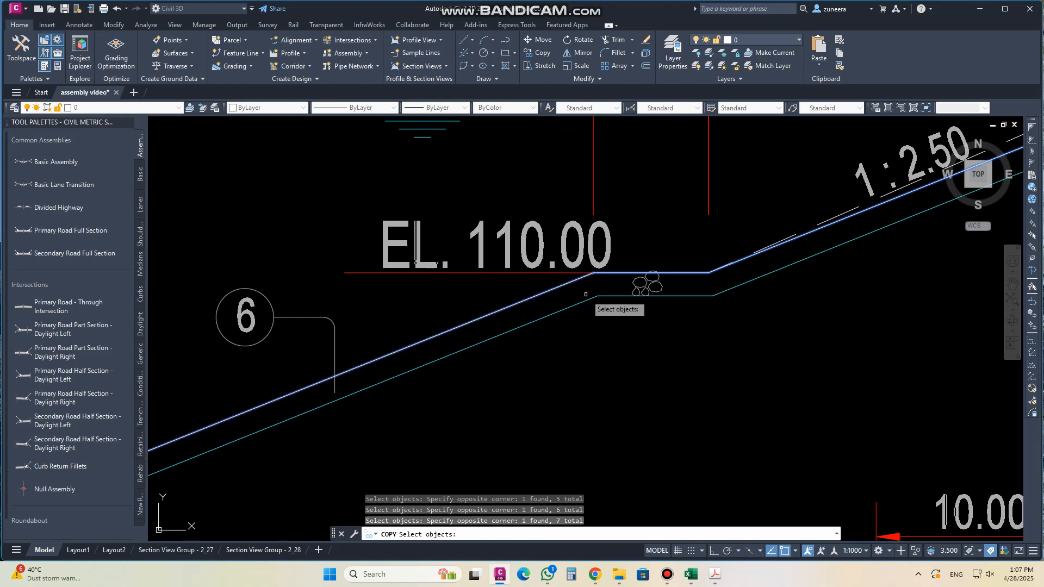
Step: Add the cofferdam crest at EL. 90.00 and its outer slope down to EL 65.00 to the copy selection
scroll(586, 294, "down", 10)
scroll(392, 371, "up", 10)
left_click(499, 345)
left_click(489, 333)
left_click(365, 357)
left_click(355, 349)
scroll(421, 304, "down", 10)
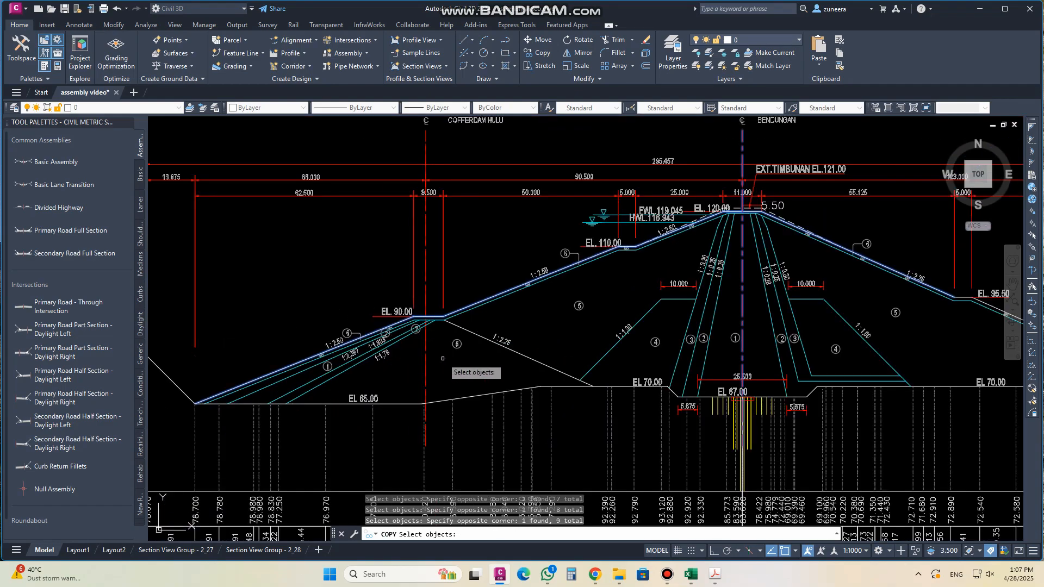
Step: Add the EL. 95.50 berm and the lower downstream slope to the copy selection
scroll(450, 248, "up", 3)
scroll(434, 256, "down", 5)
scroll(614, 307, "up", 10)
left_click(473, 310)
left_click(500, 318)
left_click(669, 349)
left_click(682, 358)
scroll(585, 293, "down", 8)
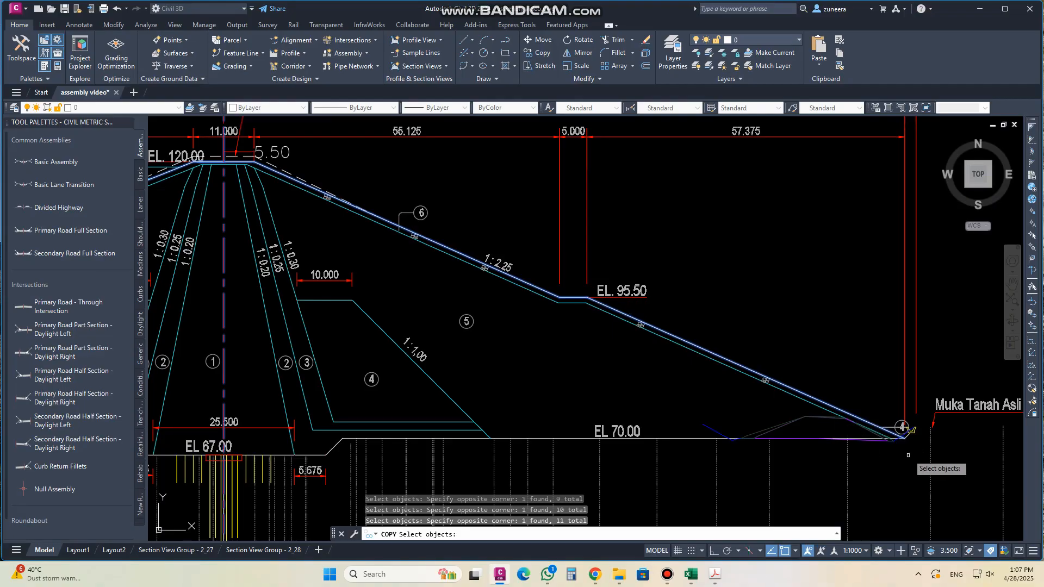
Step: Add the centreline symbol beside the BENDUNGAN label and complete the selection of objects to copy
scroll(756, 405, "down", 8)
scroll(602, 333, "up", 5)
scroll(602, 333, "up", 8)
left_click(543, 365)
left_click(479, 290)
scroll(480, 281, "down", 5)
key("Return")
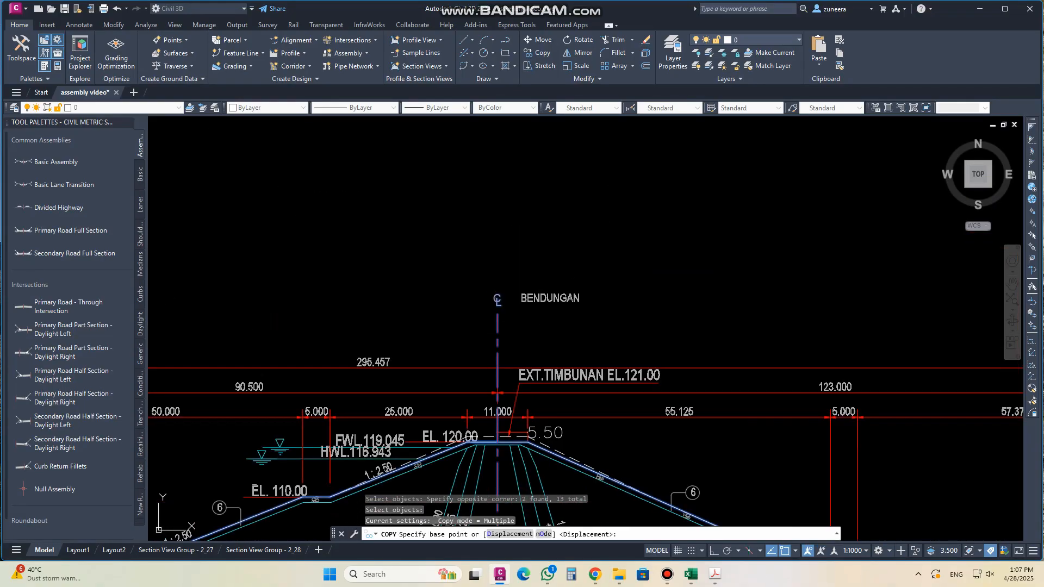
Step: Copy the selected outline by its centreline to a clear spot about 160 m below the original cross-section
left_click(505, 326)
scroll(514, 288, "down", 5)
left_click(522, 404)
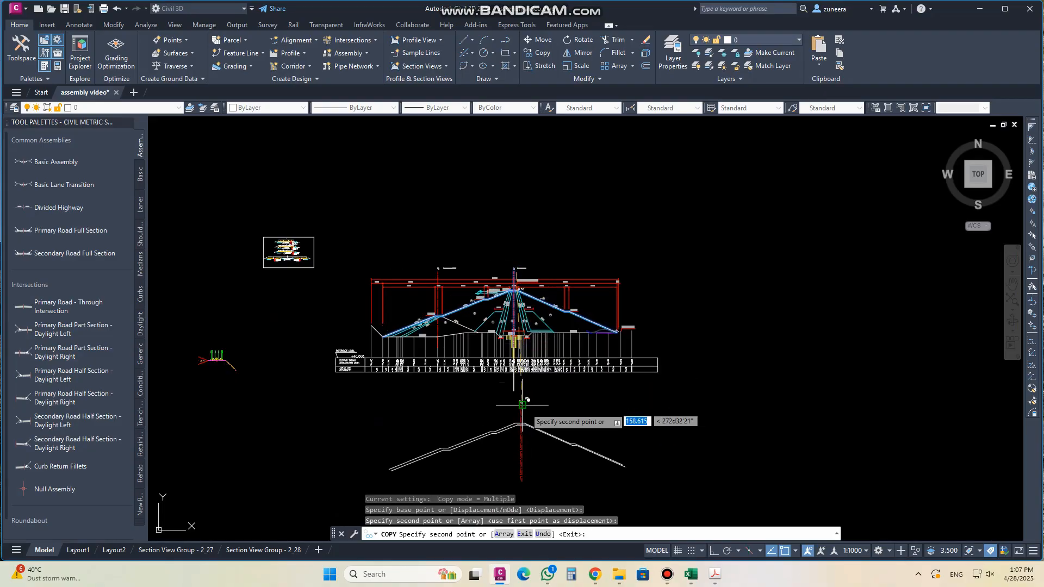
key("Escape")
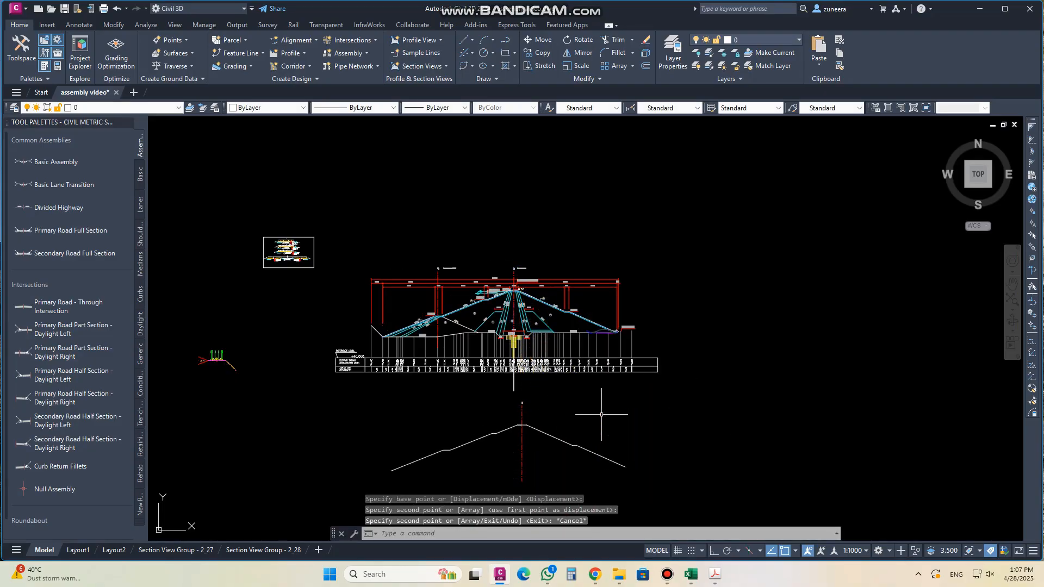
scroll(560, 365, "down", 3)
scroll(546, 421, "up", 3)
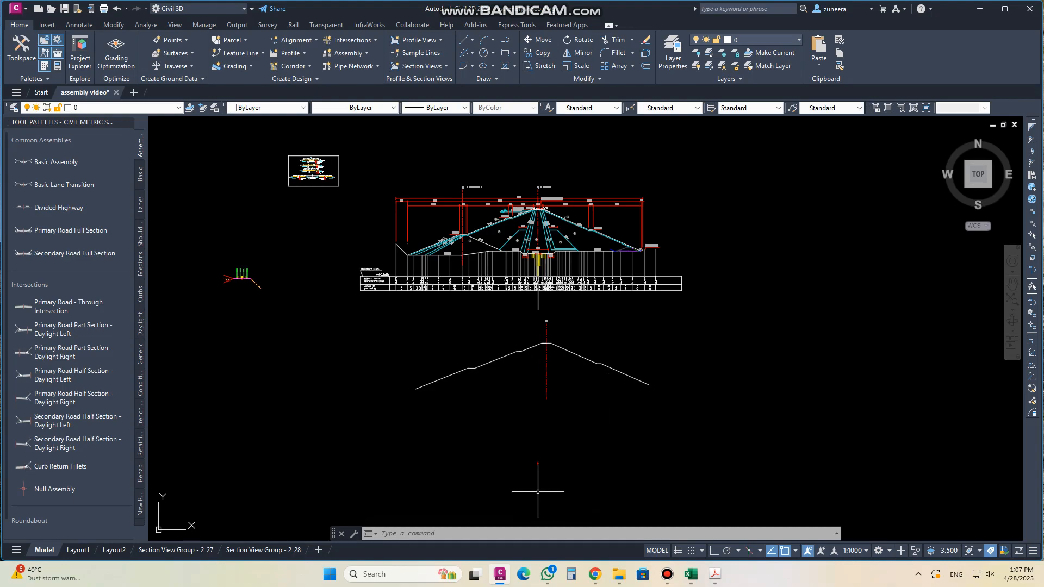
scroll(540, 353, "up", 4)
scroll(522, 326, "down", 2)
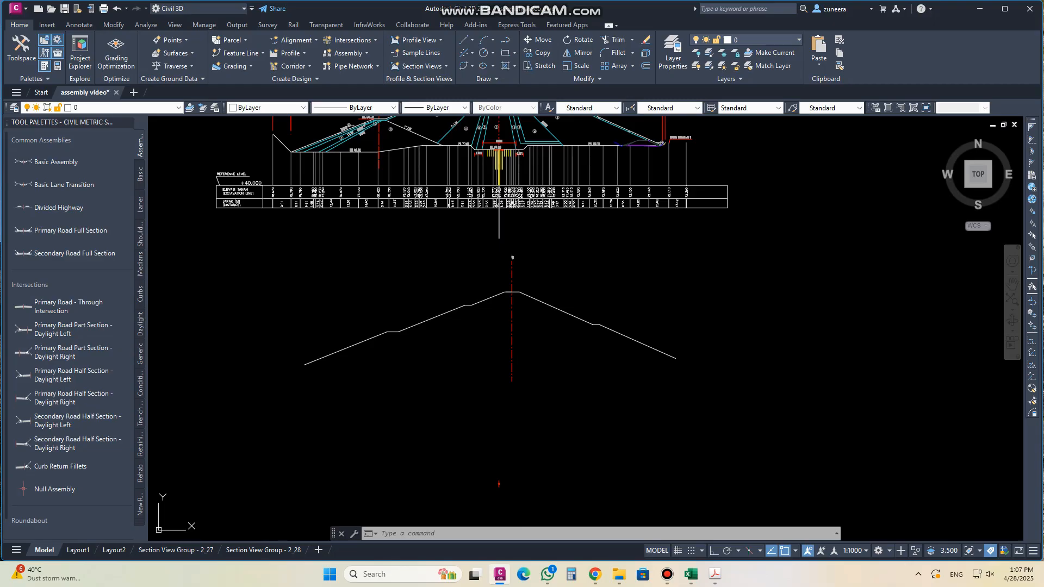
type("M")
key("Return")
left_click(728, 382)
left_click(242, 251)
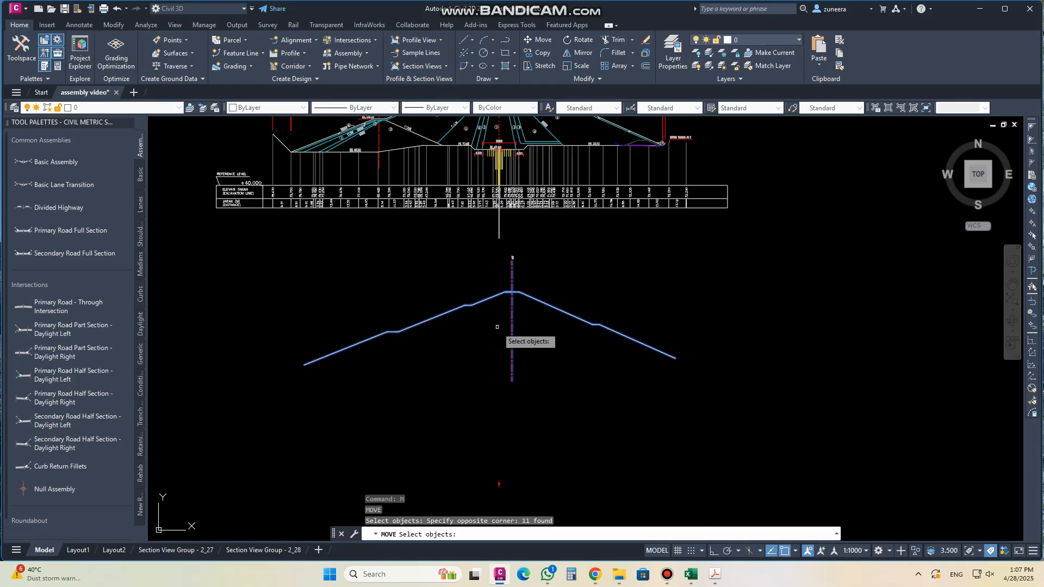
key("Escape")
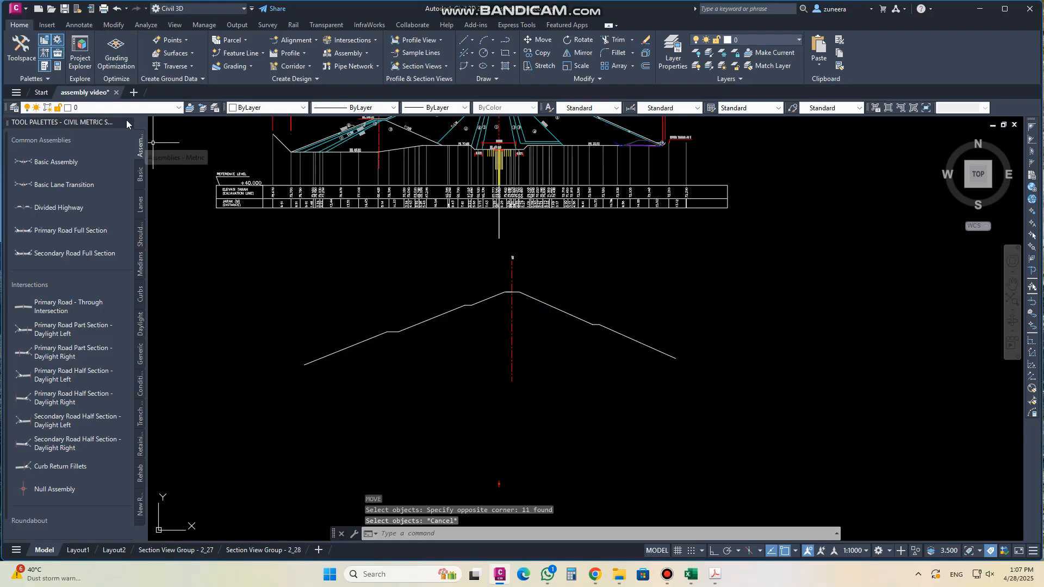
Step: Split the drawing area into two vertical viewports
left_click(154, 125)
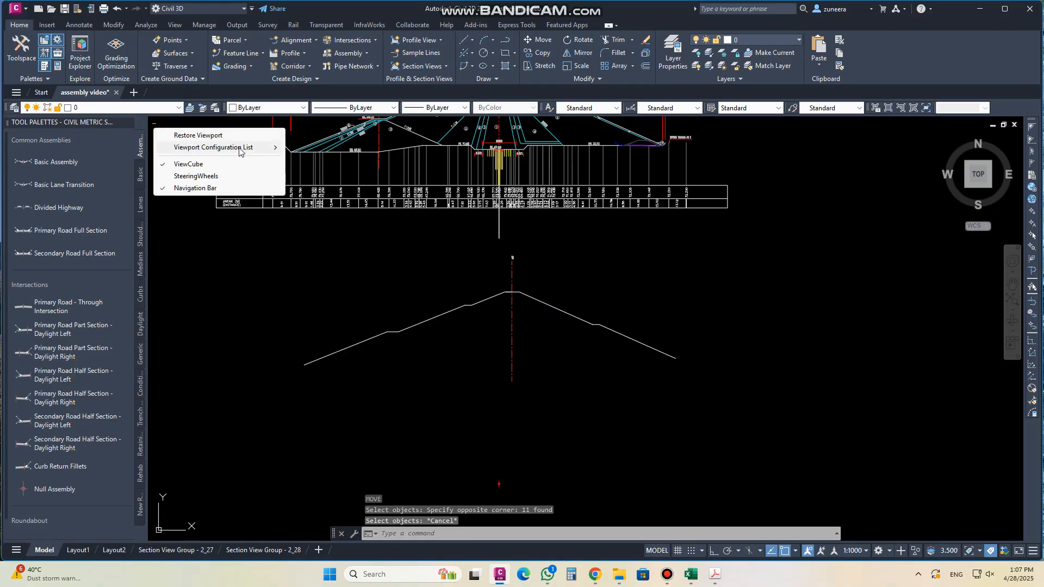
mouse_move(239, 149)
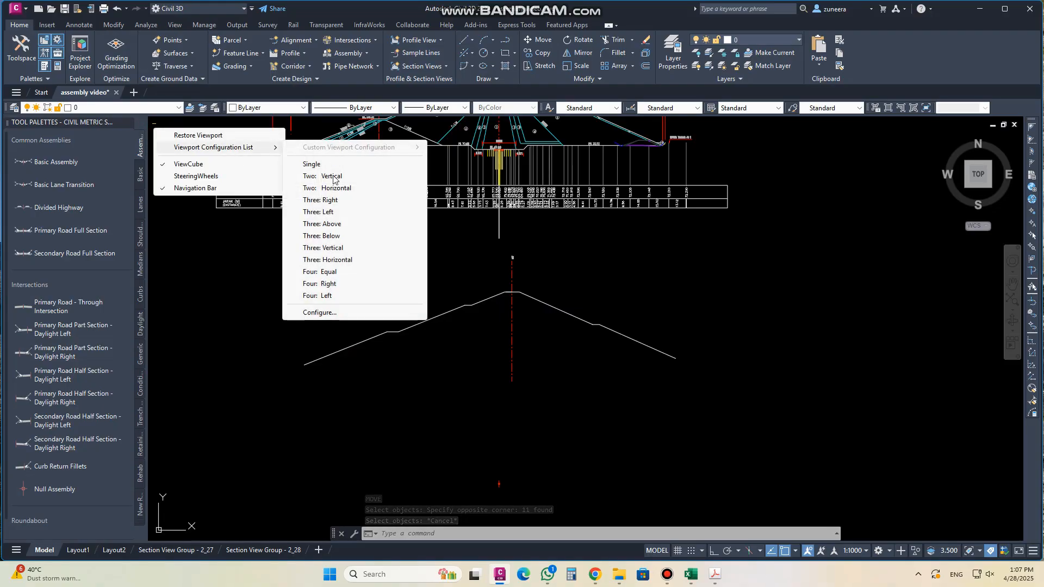
left_click(329, 178)
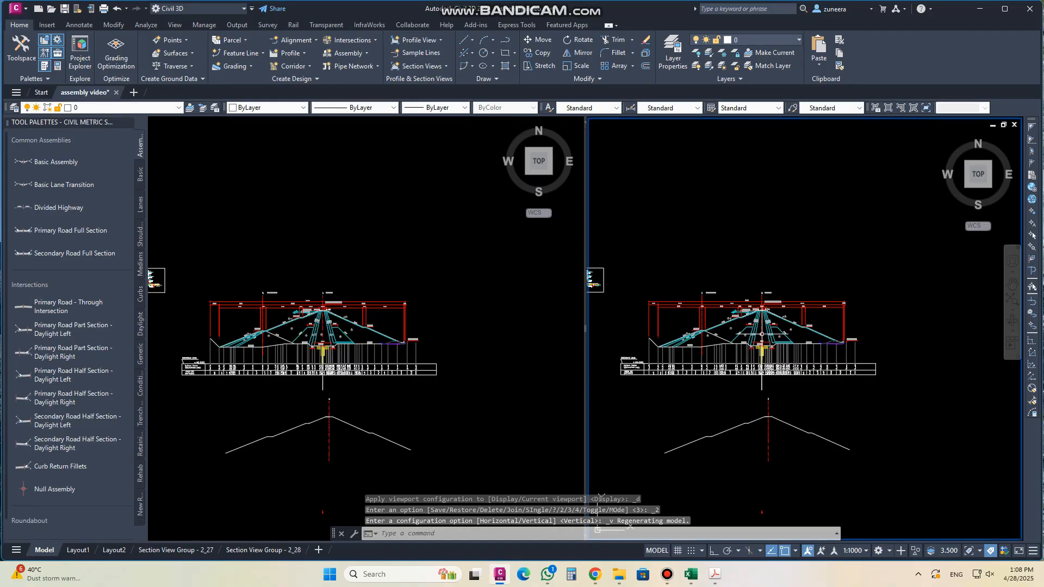
Step: Frame the copied dam crest in one viewport and the assembly baseline in the other, and widen the baseline's viewport
left_click(451, 370)
scroll(381, 315, "up", 6)
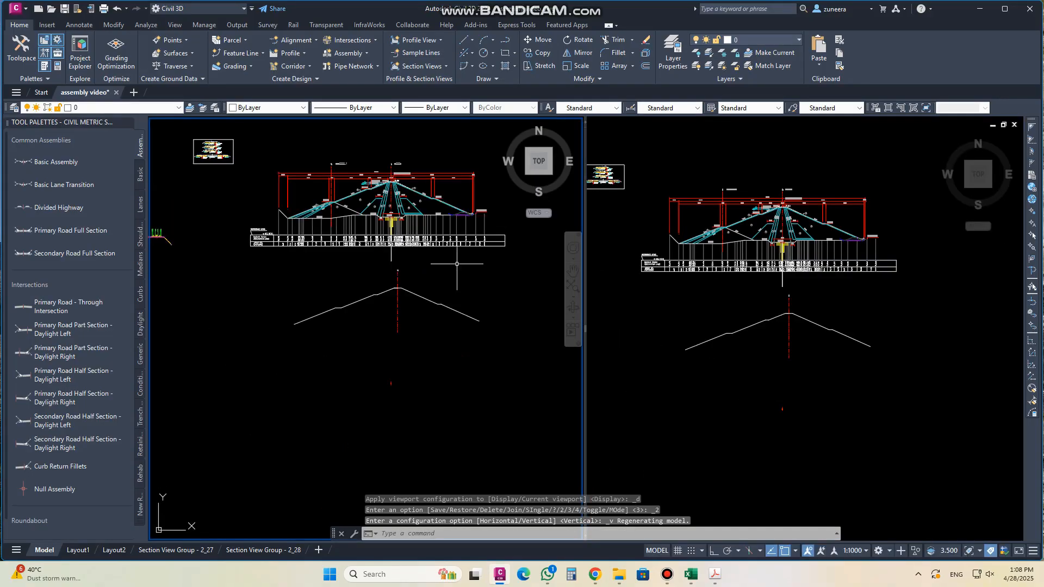
scroll(371, 304, "up", 2)
scroll(414, 298, "up", 2)
left_click(823, 352)
scroll(823, 352, "up", 6)
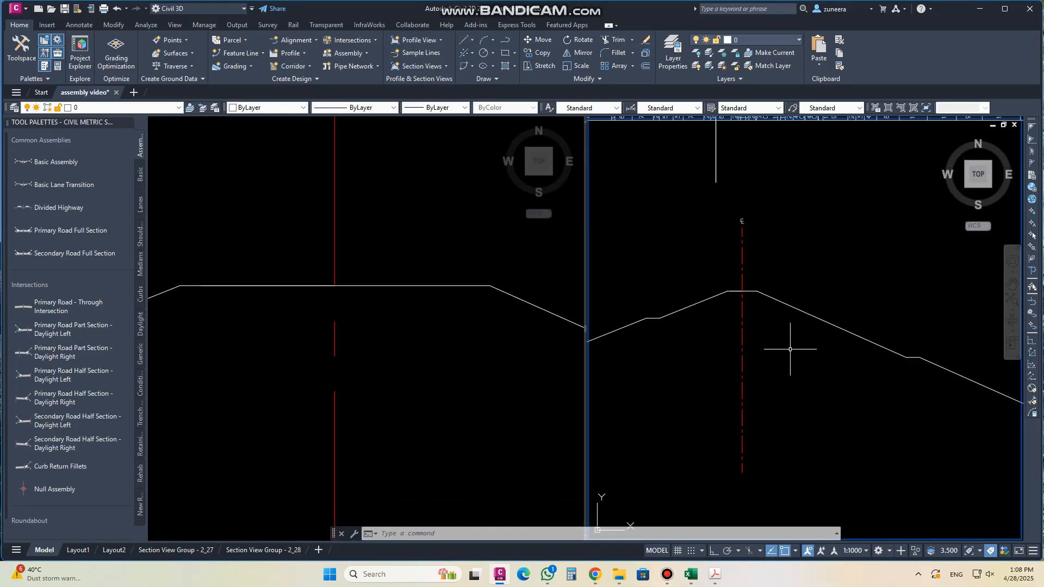
scroll(737, 296, "up", 6)
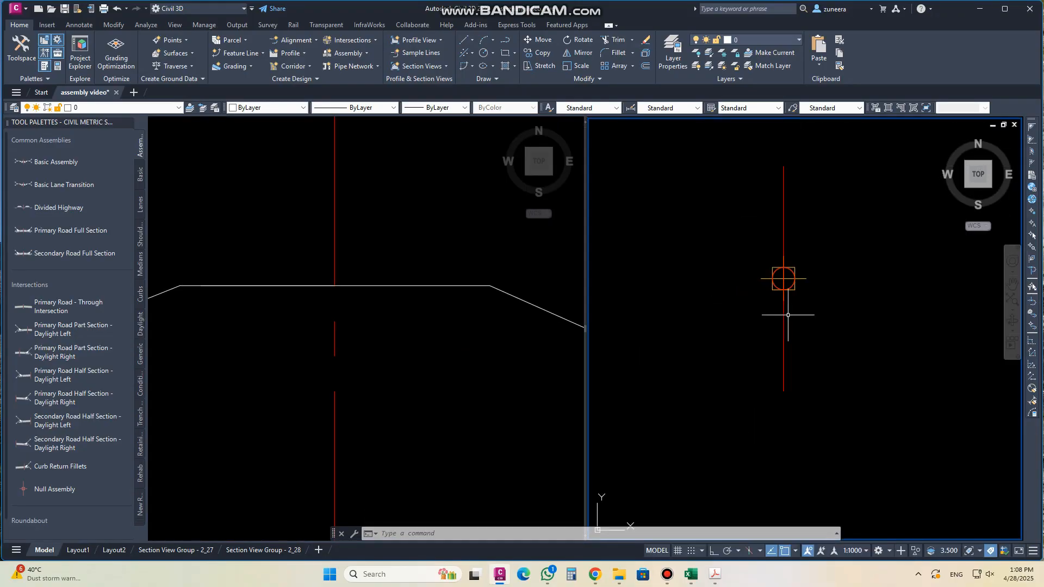
left_click_drag(584, 330, 491, 325)
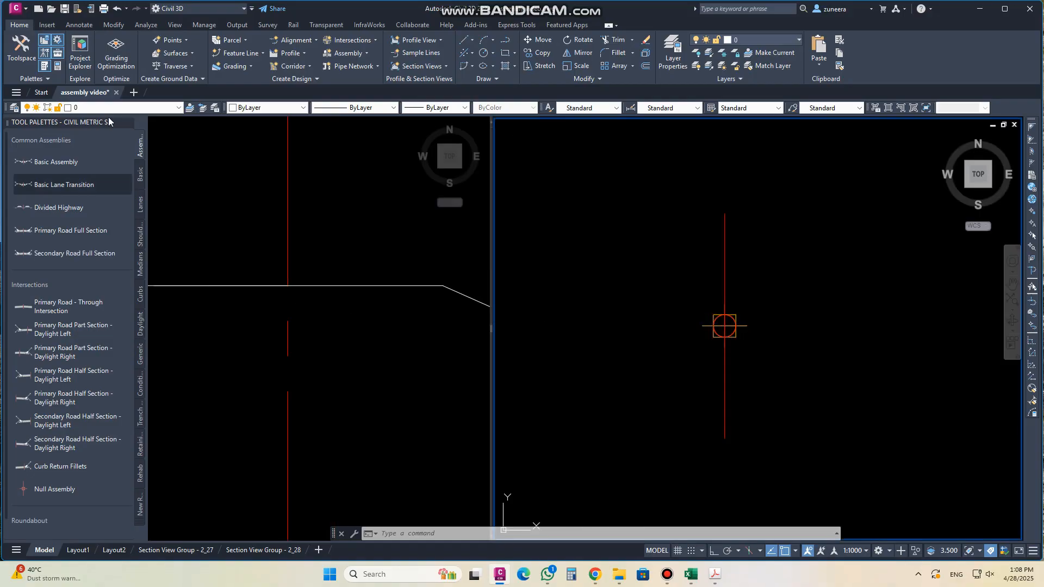
Step: Attach a generic LinkWidthAndSlope subassembly to the right side of the assembly baseline, keeping its default name
left_click(139, 205)
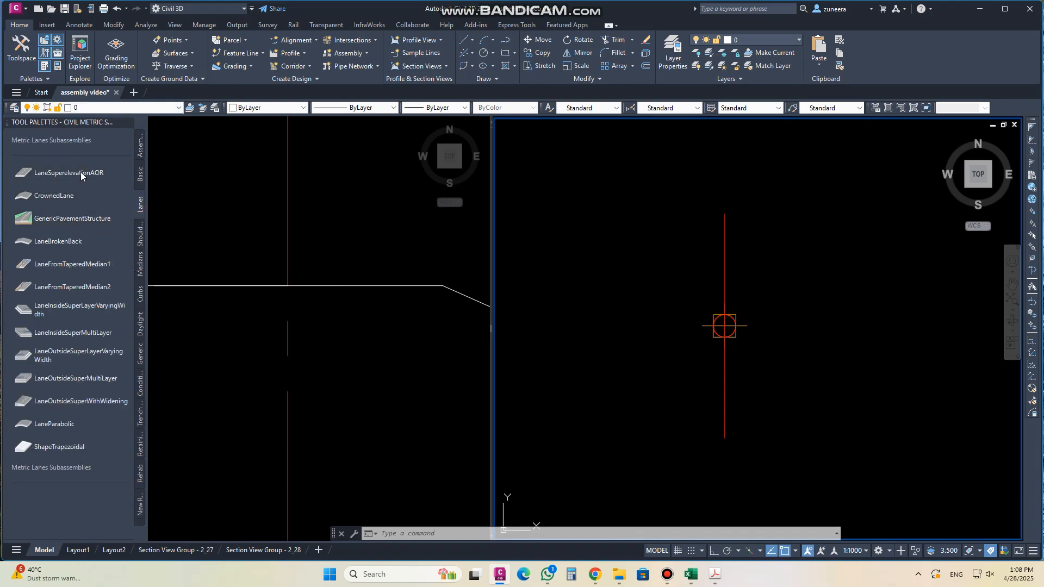
left_click(140, 363)
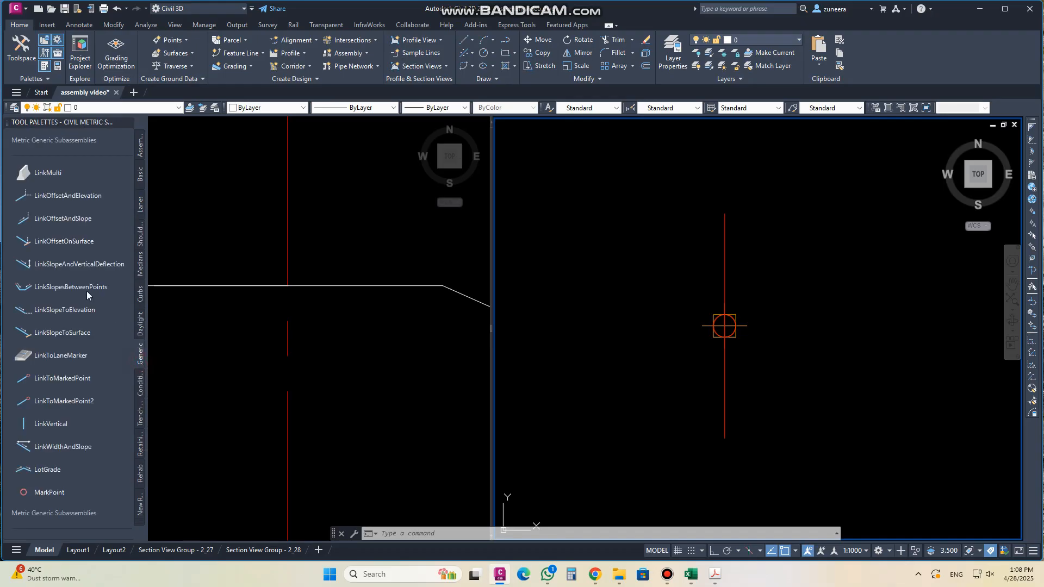
left_click(52, 449)
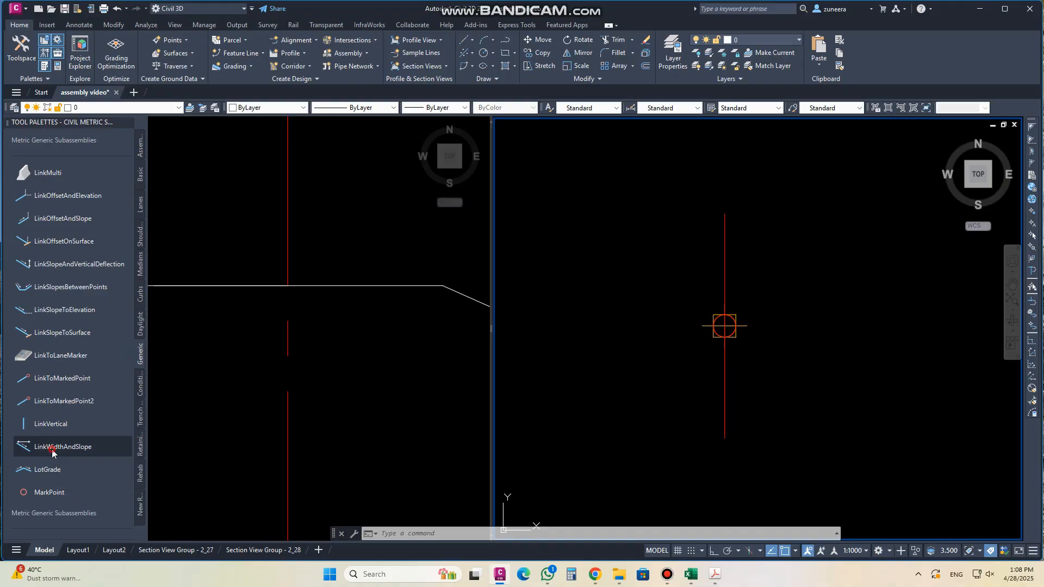
left_click(724, 326)
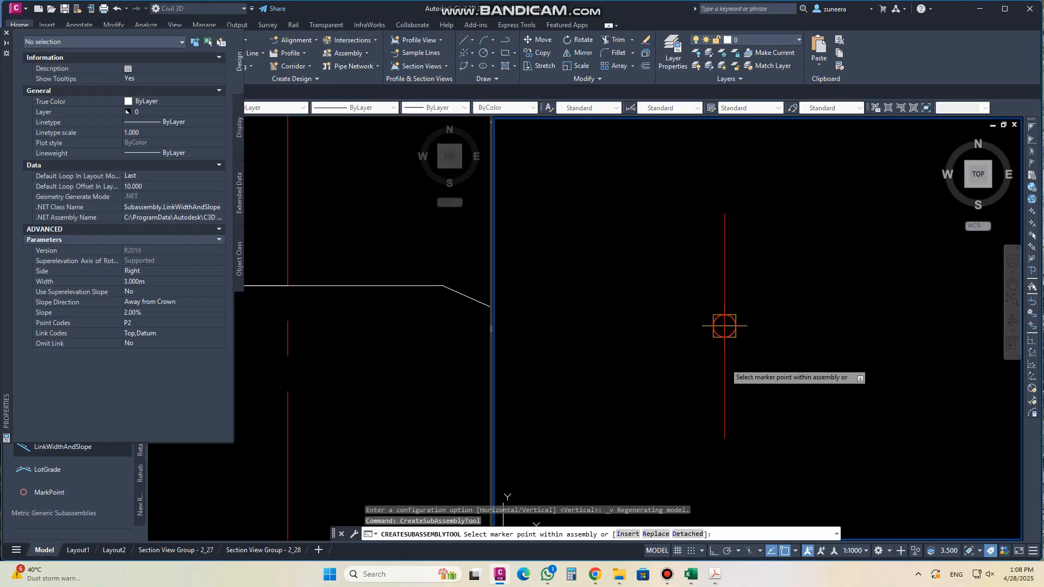
left_click(477, 295)
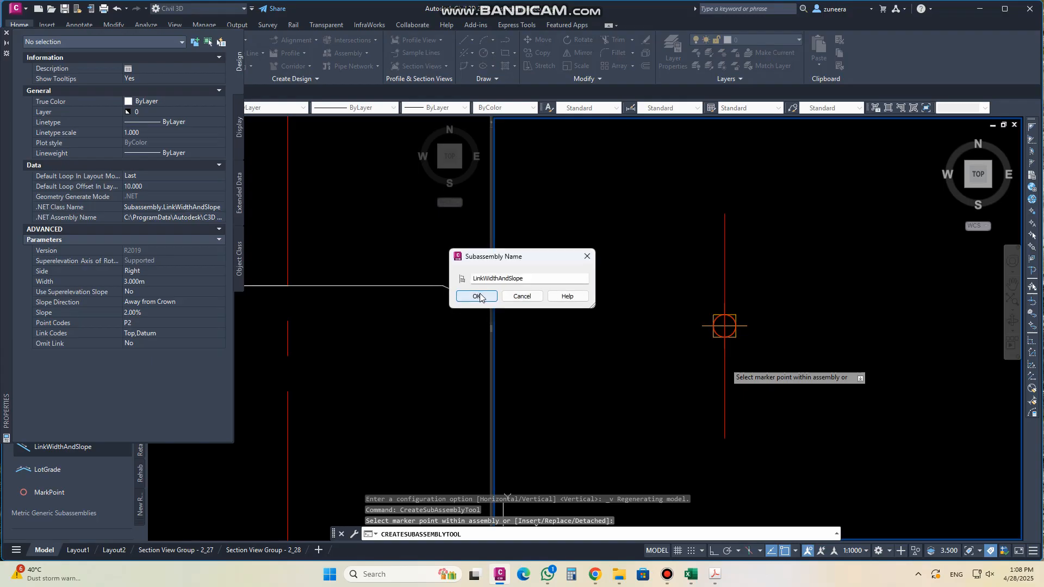
left_click(478, 296)
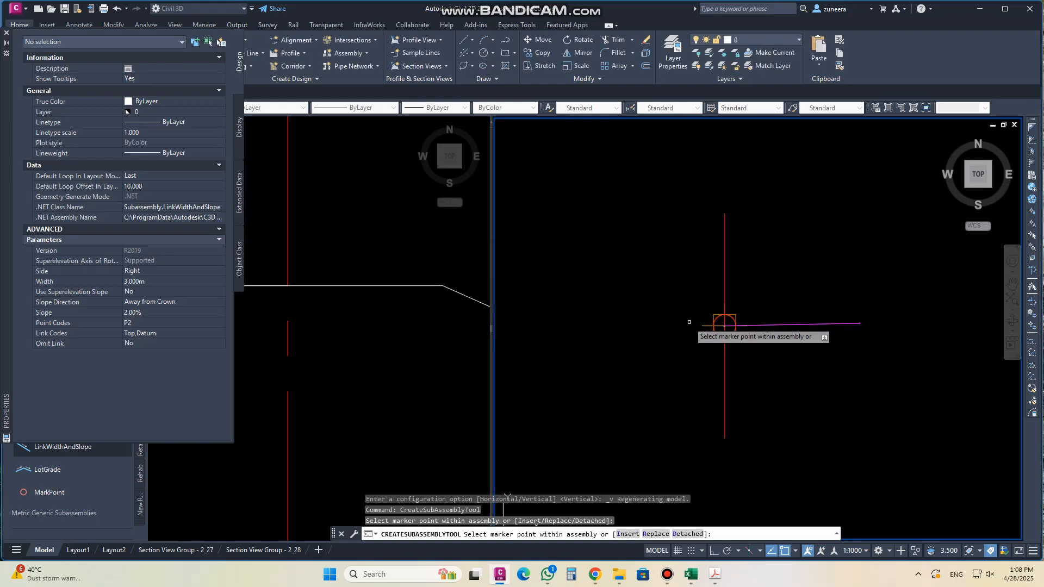
key("Return")
Step: Rename the new right-hand link subassembly as Rs in its properties
left_click(772, 325)
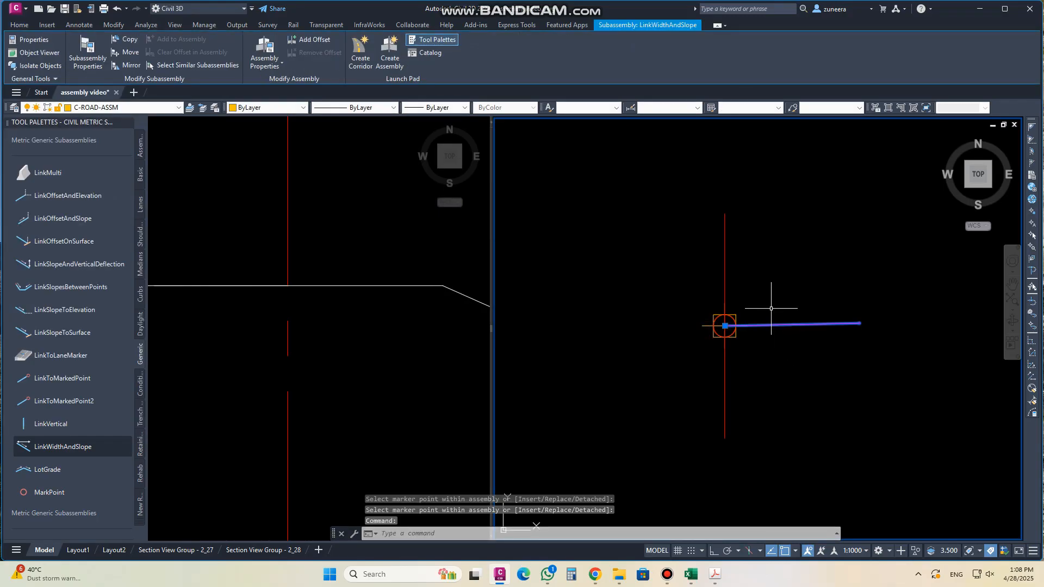
left_click(87, 54)
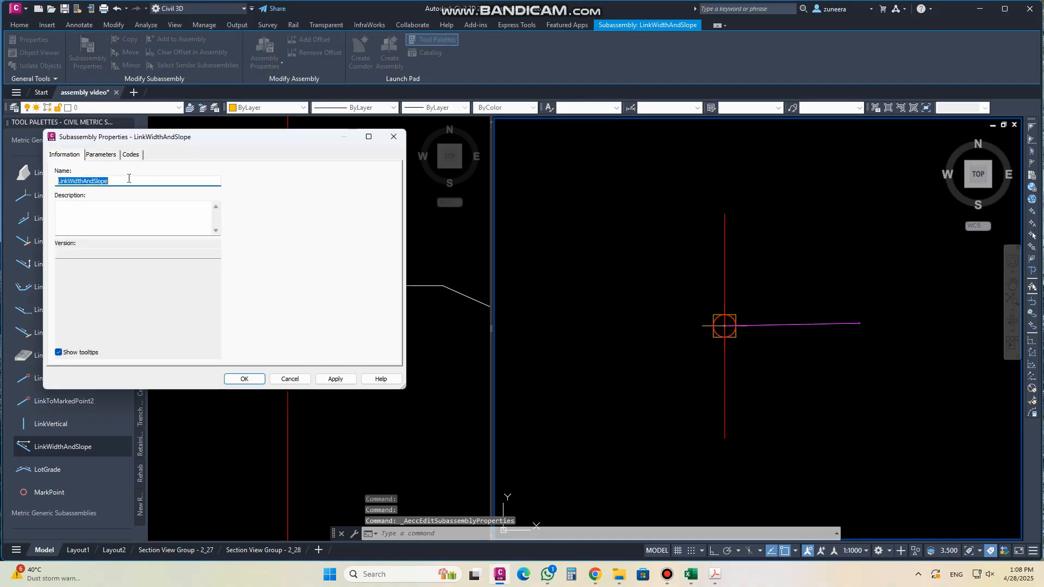
left_click(101, 180)
double_click(111, 181)
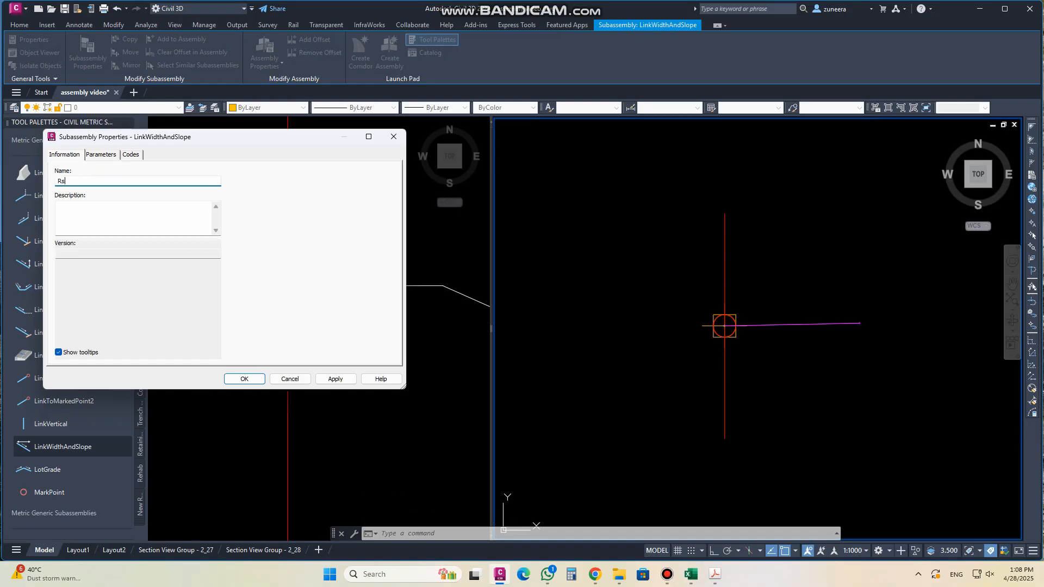
Step: Set the Rs subassembly's width to 5.5 m and its slope to 1.5%, and apply the changes
left_click(101, 154)
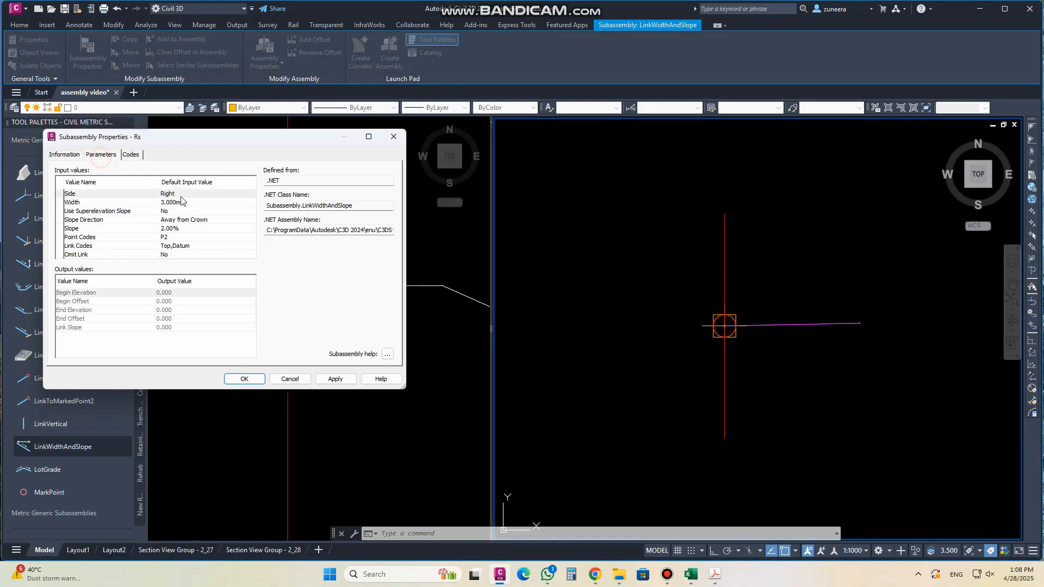
left_click(183, 202)
left_click(183, 203)
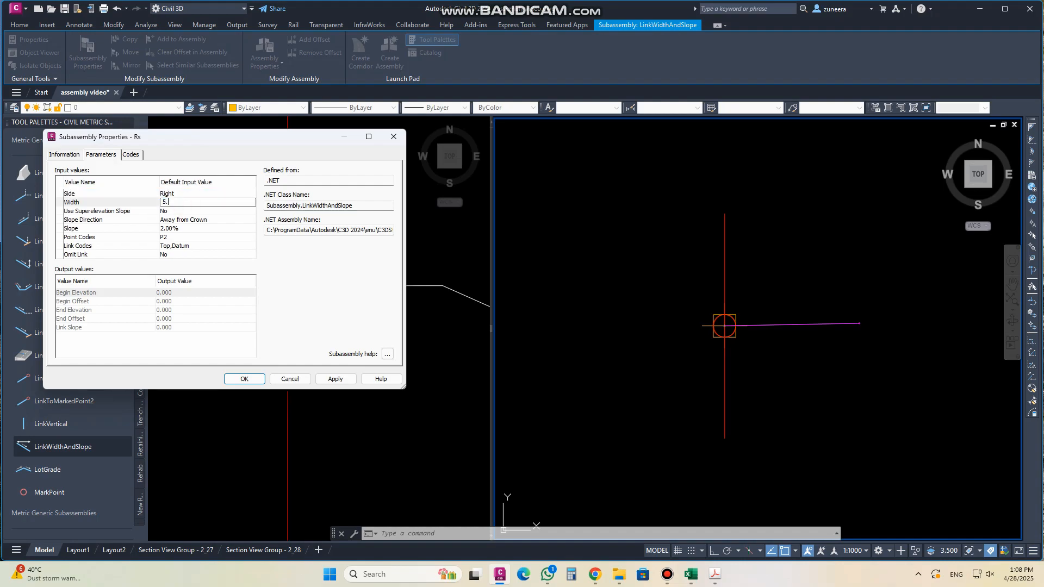
left_click(197, 232)
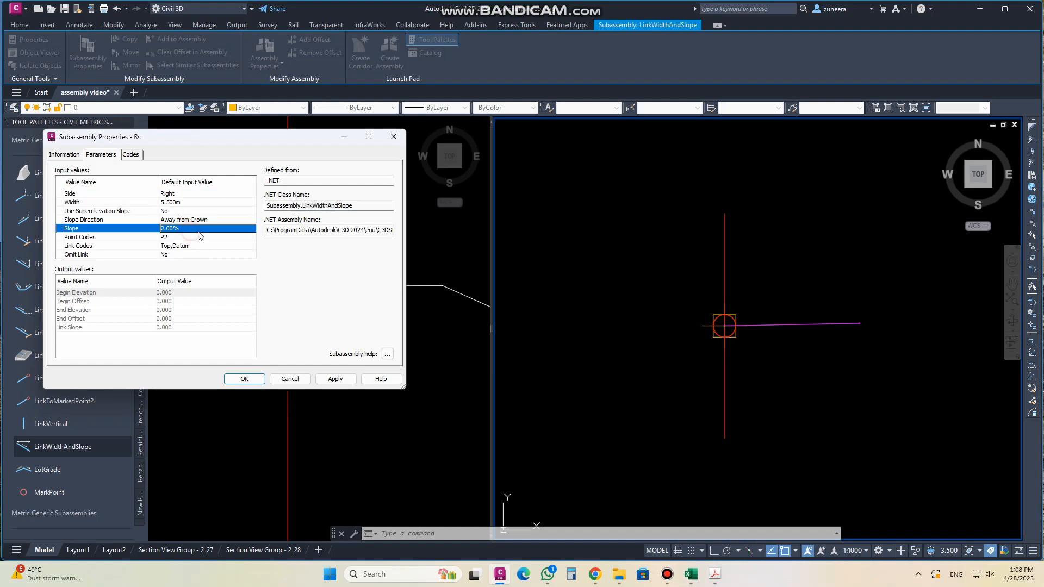
left_click(188, 229)
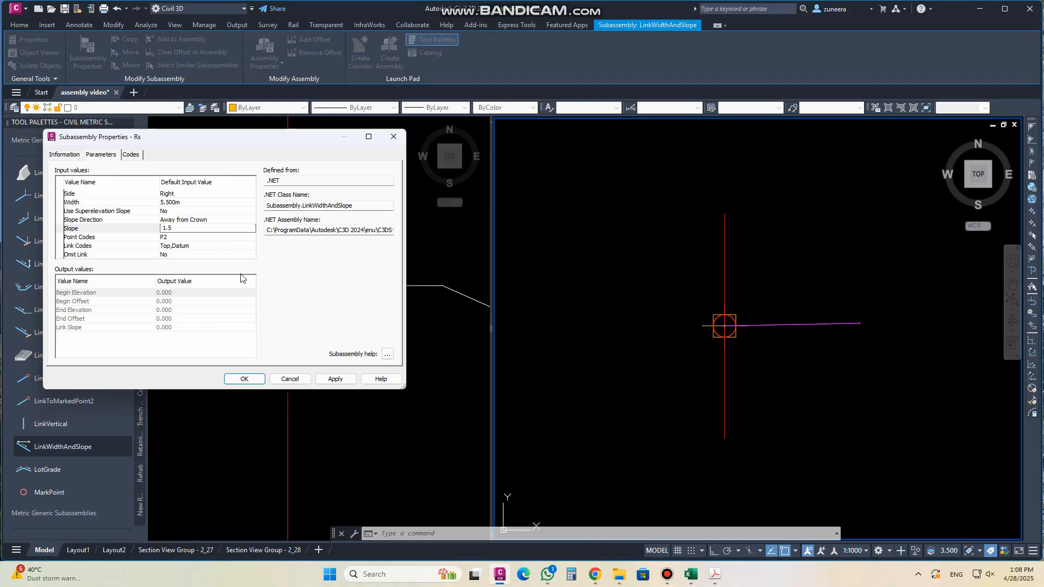
left_click(343, 383)
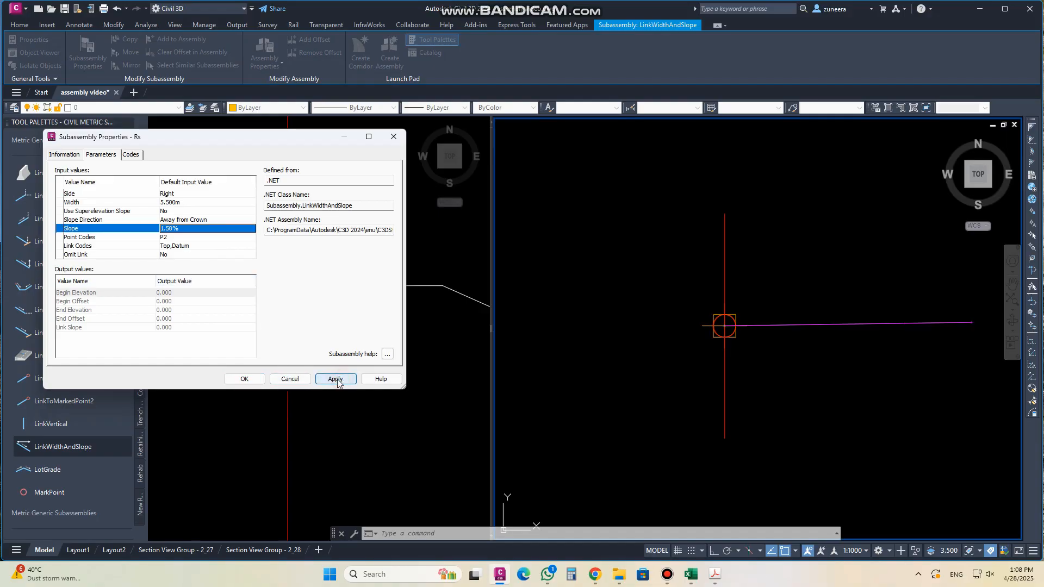
left_click(244, 379)
Step: Mirror the Rs subassembly to the other side of the assembly baseline, name the copy ls, and dismiss the event log
scroll(683, 319, "down", 4)
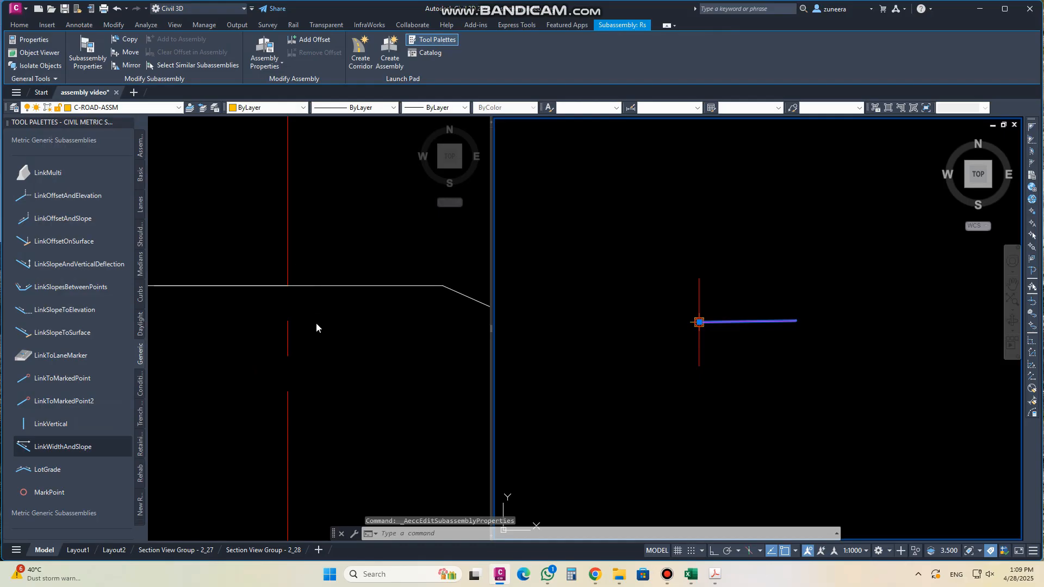
left_click(126, 66)
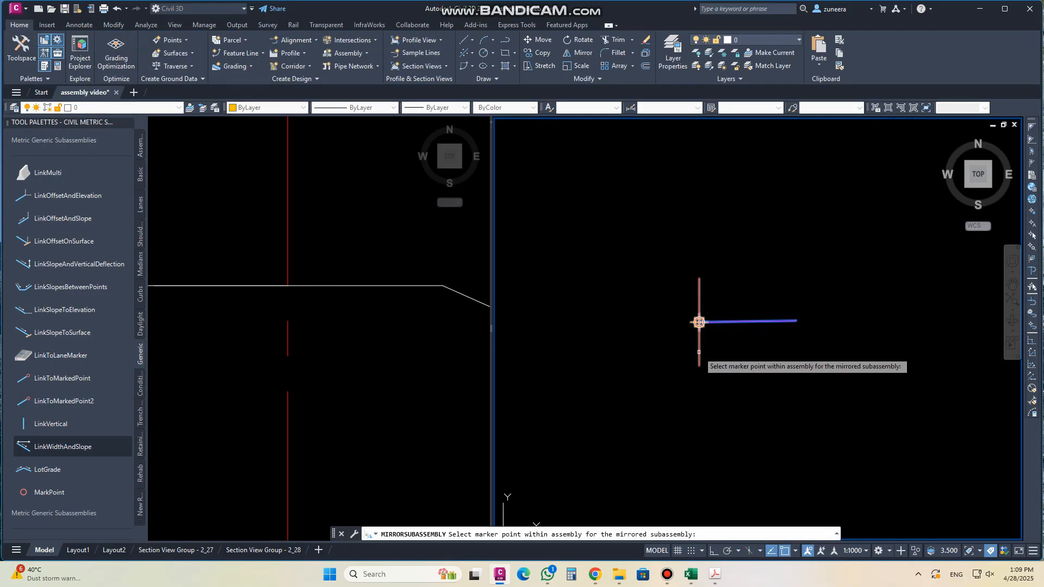
left_click(698, 321)
type("Rs")
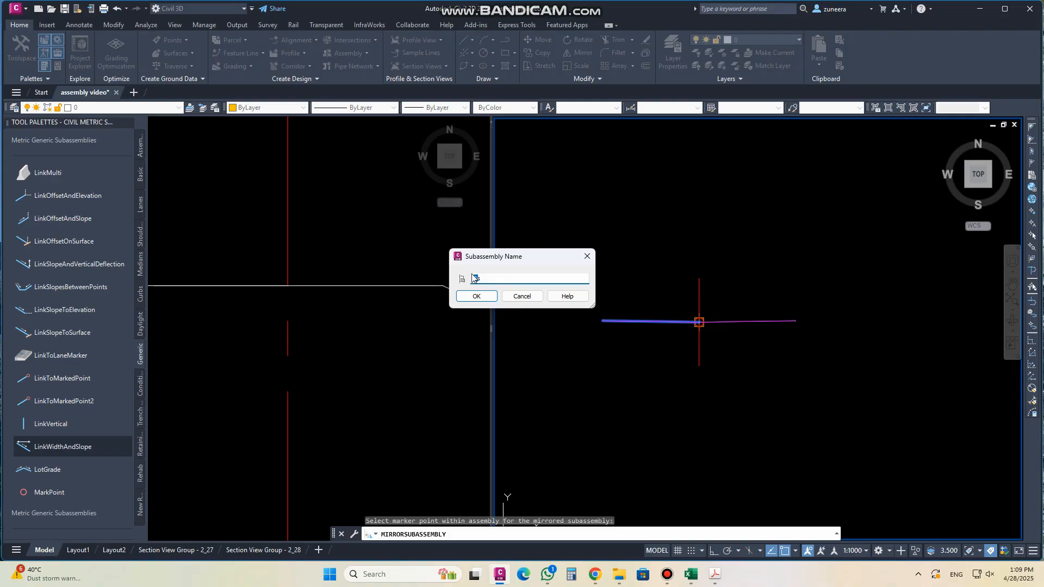
left_click(473, 297)
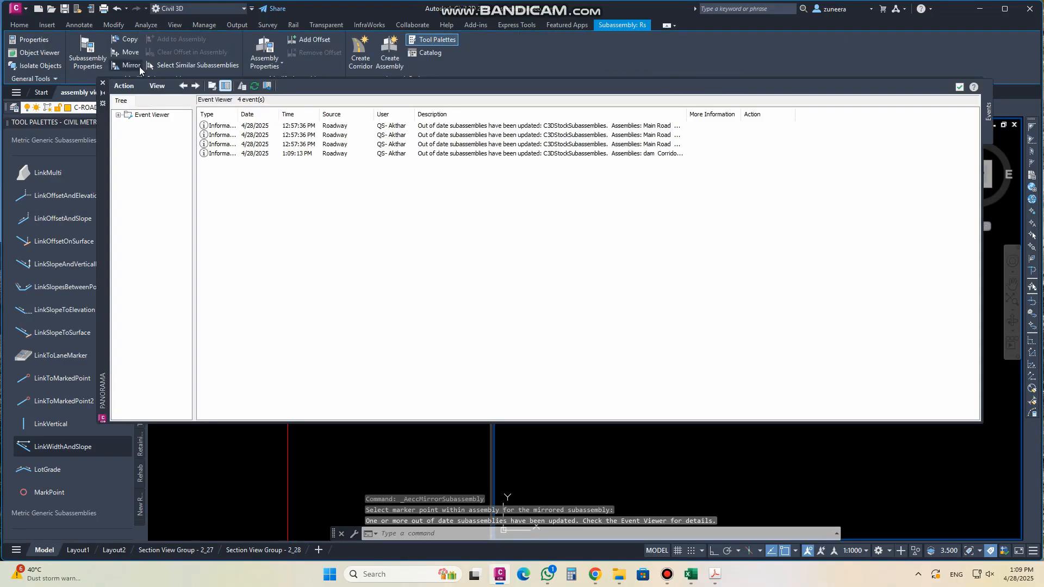
left_click(102, 83)
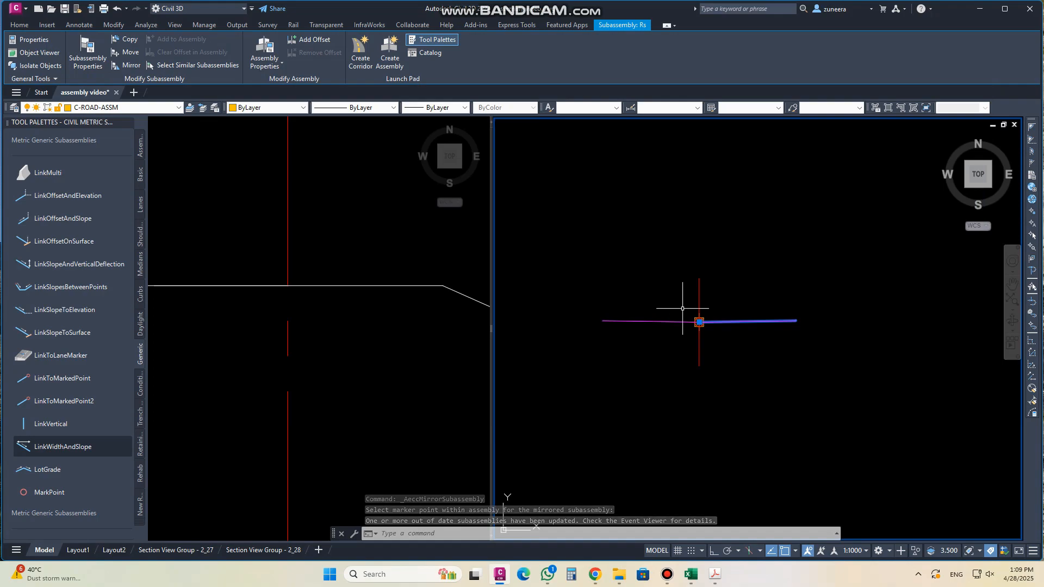
key("Escape")
Step: Set the slope of the mirrored ls subassembly to -1.5% in its properties and apply the change
scroll(669, 329, "up", 4)
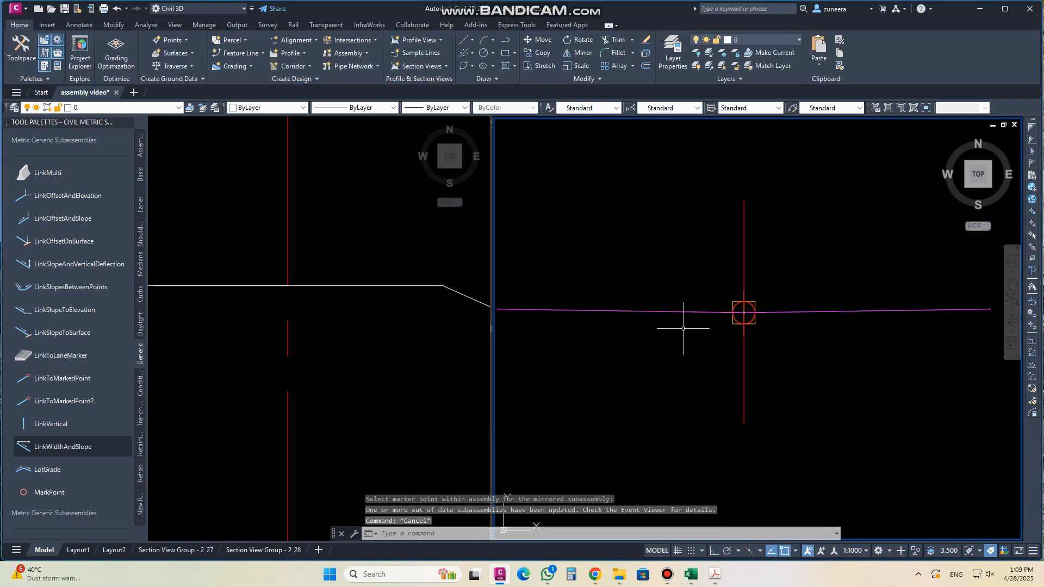
scroll(683, 328, "down", 2)
left_click(682, 317)
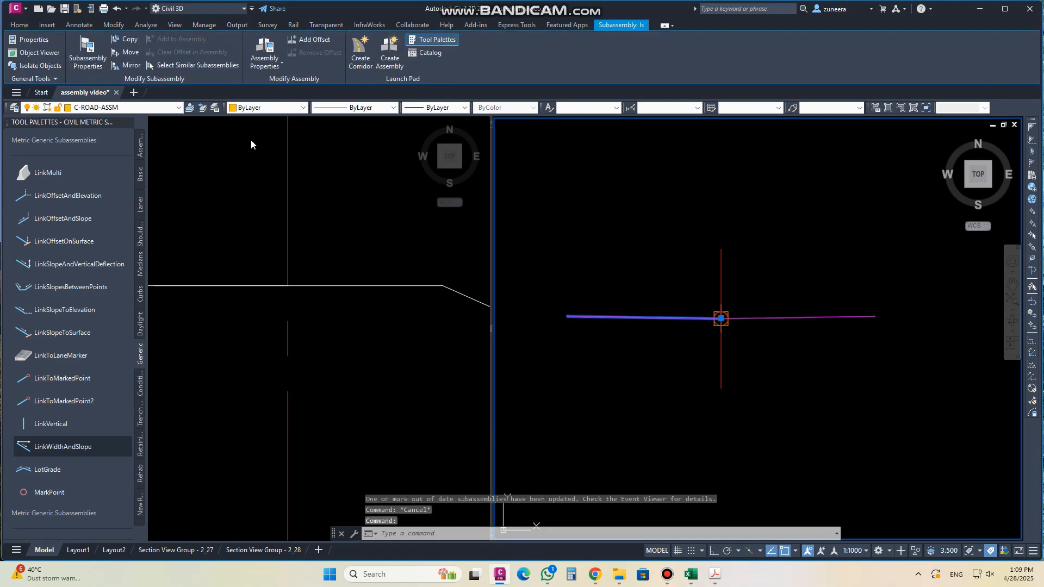
left_click(88, 66)
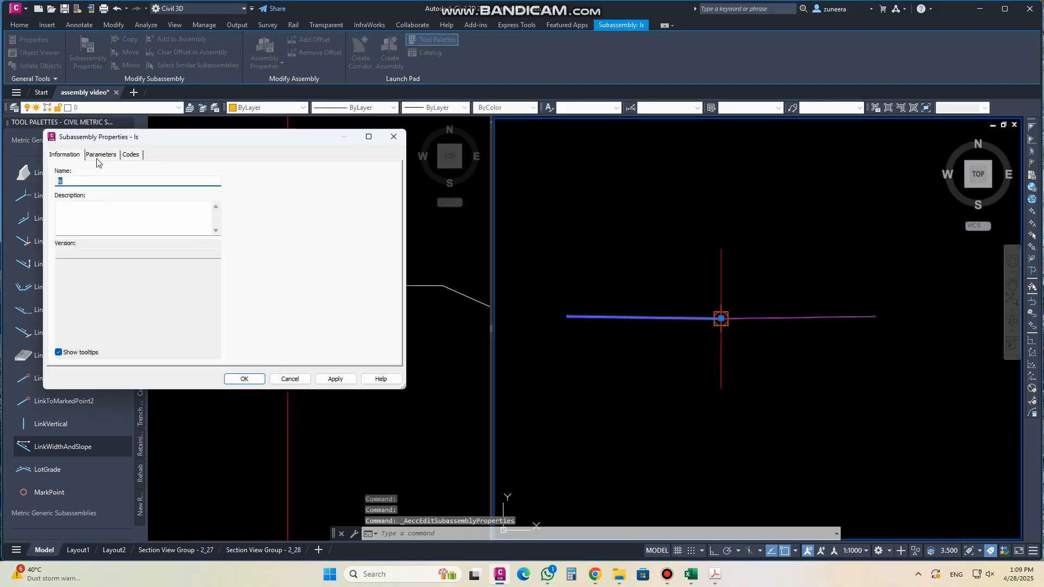
left_click(101, 154)
left_click(191, 230)
left_click(171, 229)
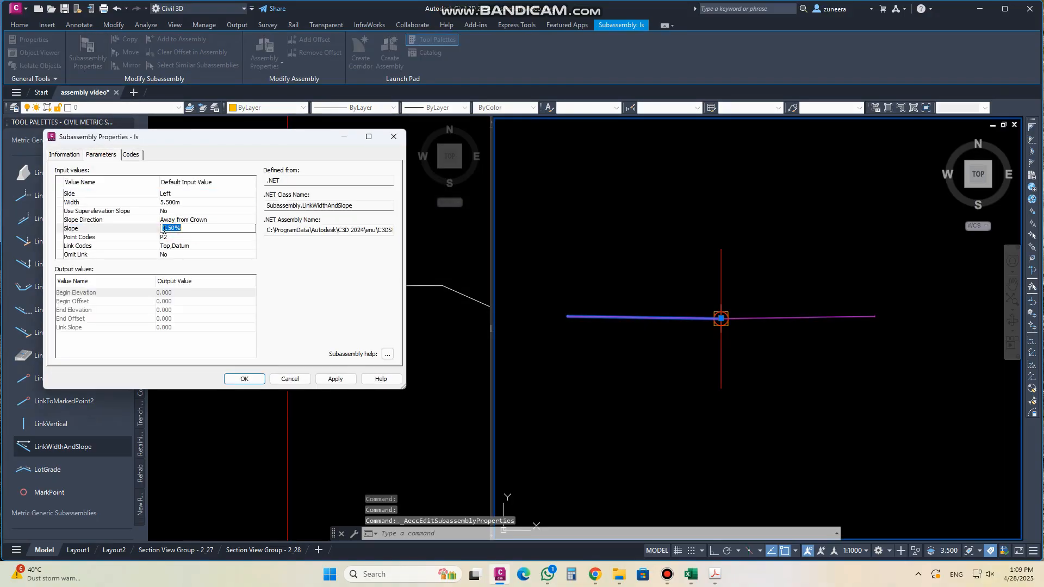
type("-")
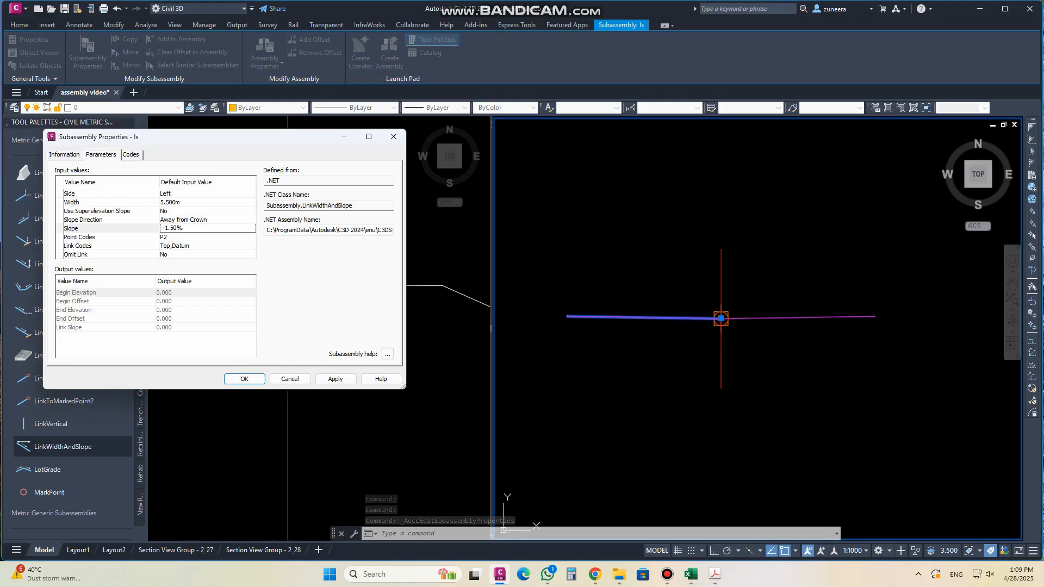
left_click(344, 379)
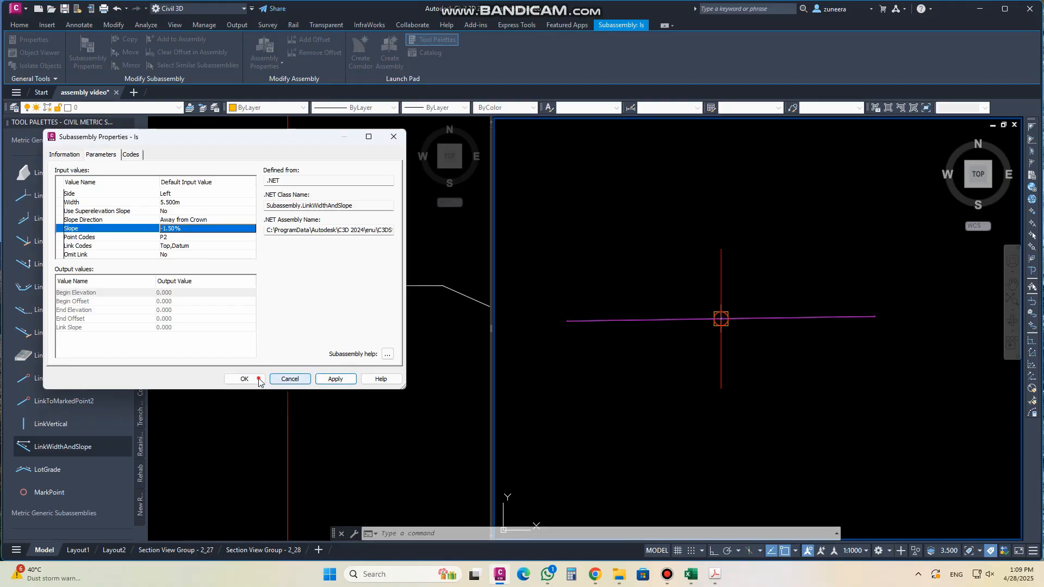
left_click(260, 379)
key("Escape")
key("Escape")
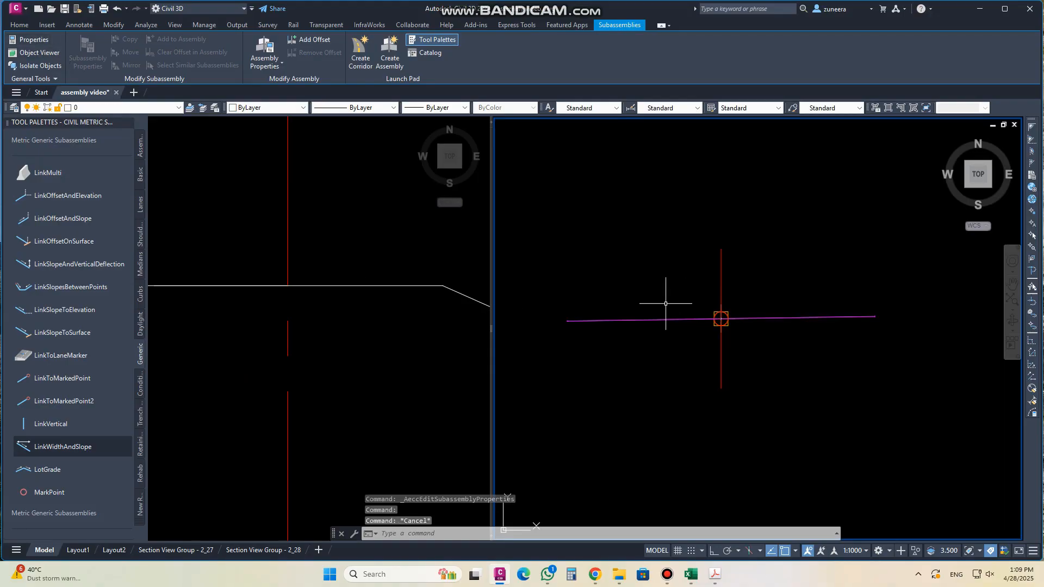
Step: Set the slope of the right-hand Rs subassembly to -1.5% and apply the change
left_click(750, 318)
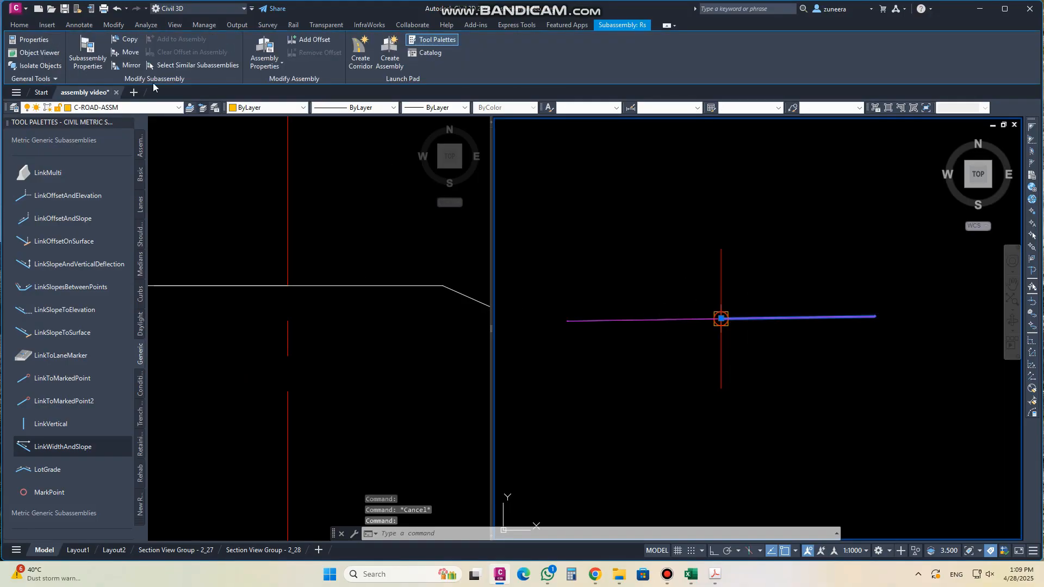
left_click(100, 59)
left_click(104, 154)
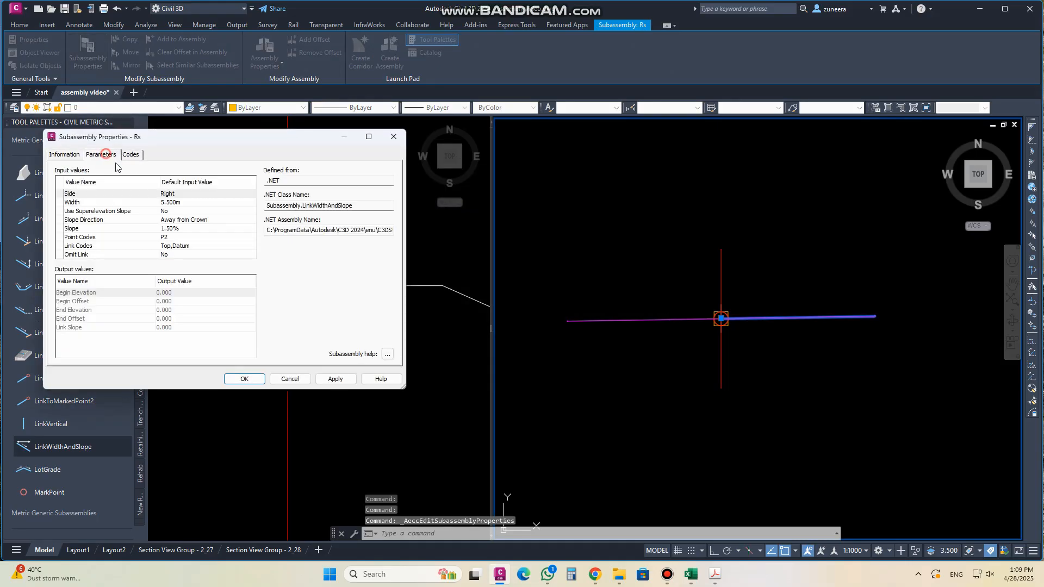
left_click(173, 229)
left_click(172, 229)
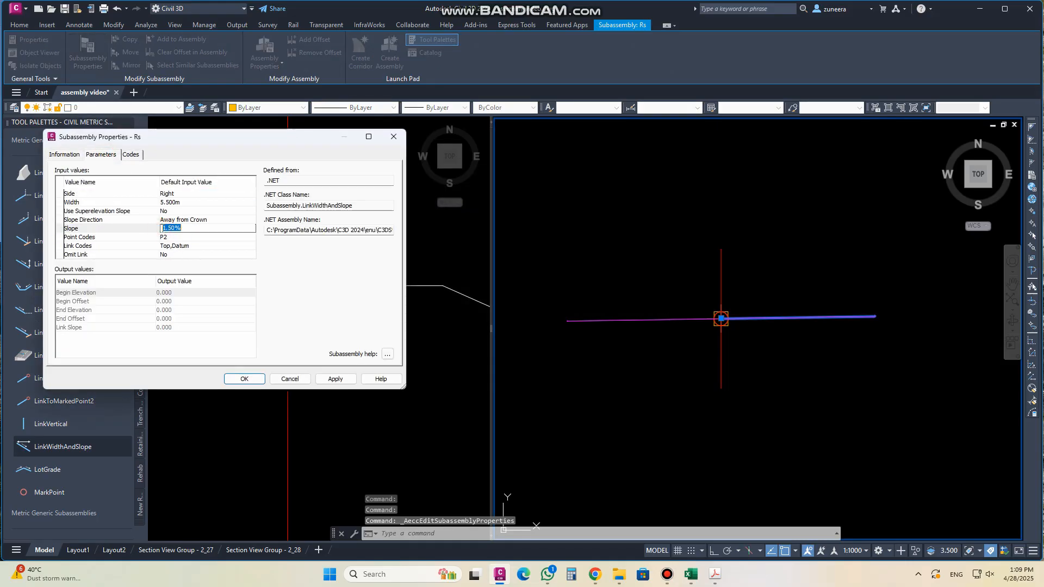
type("-")
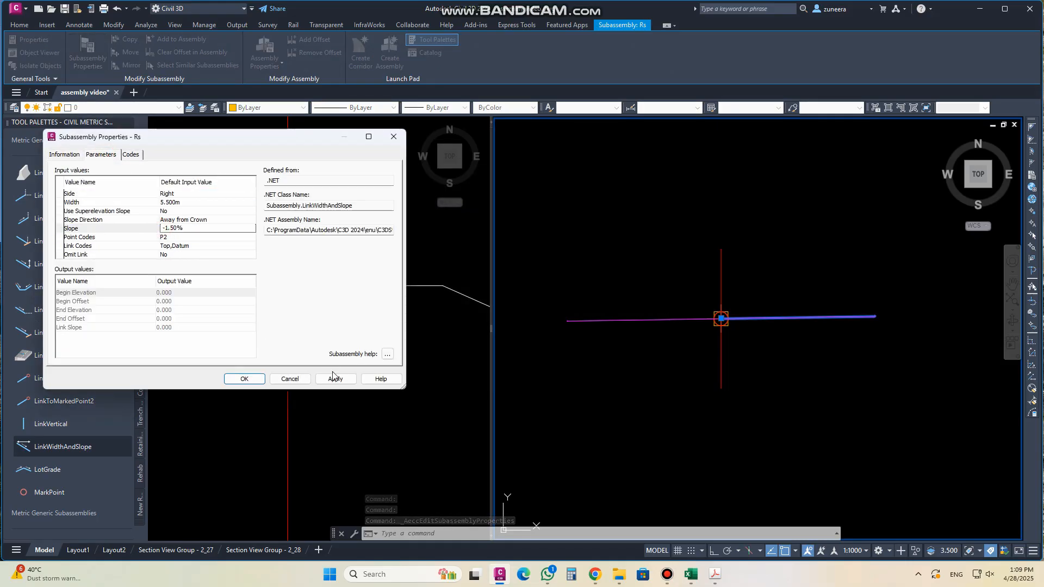
left_click(322, 381)
left_click(245, 379)
scroll(627, 317, "down", 2)
scroll(627, 317, "down", 2)
scroll(652, 327, "up", 5)
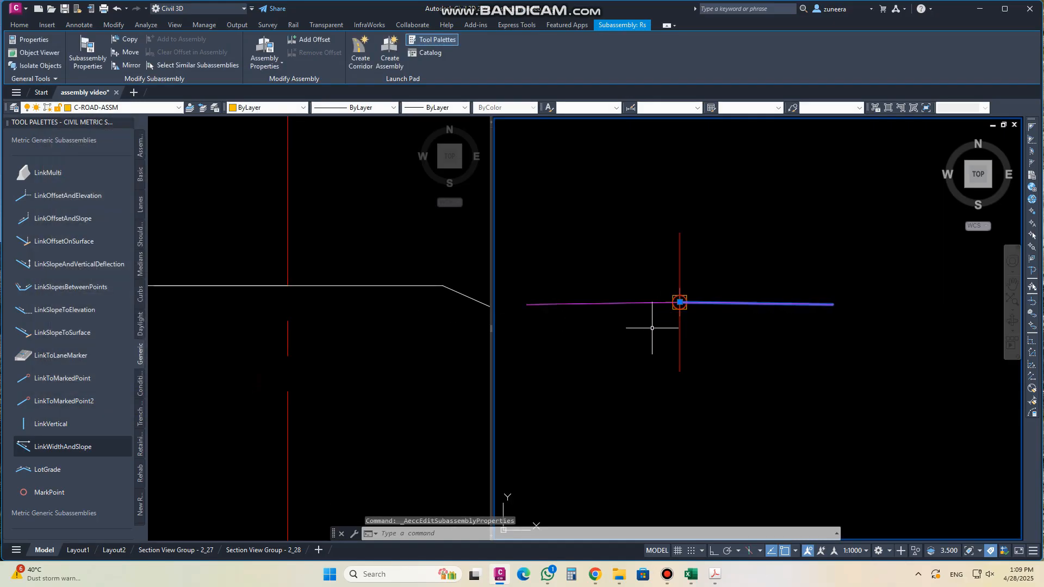
Step: Add a vertical linear dimension on the copied dam outline from the crest's right edge down to the inner edge of the right-hand berm
left_click(350, 270)
scroll(391, 278, "down", 3)
scroll(292, 289, "down", 2)
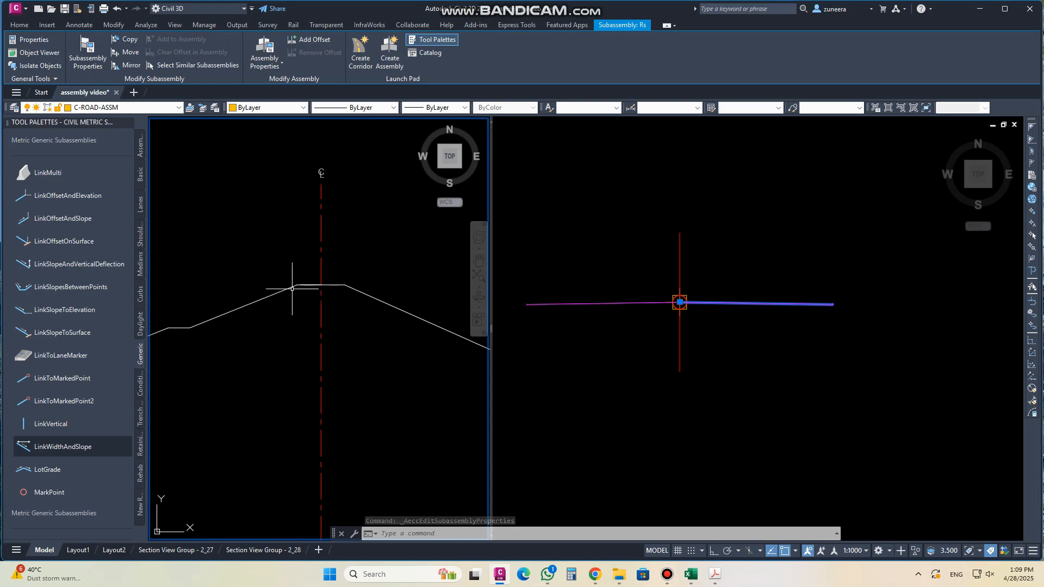
scroll(333, 291, "down", 2)
middle_click_drag(347, 315, 251, 274)
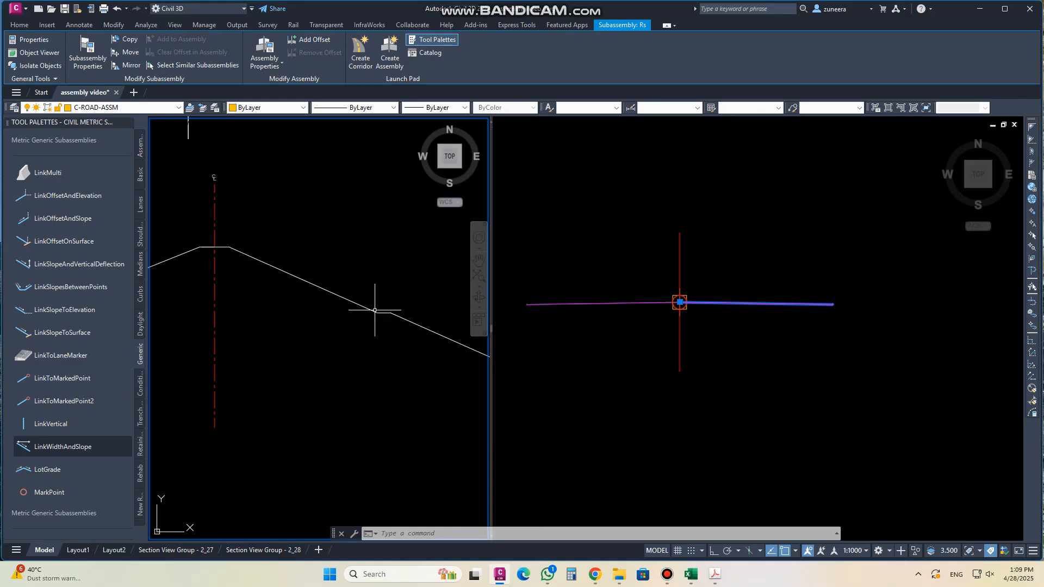
scroll(322, 295, "down", 2)
scroll(294, 275, "up", 3)
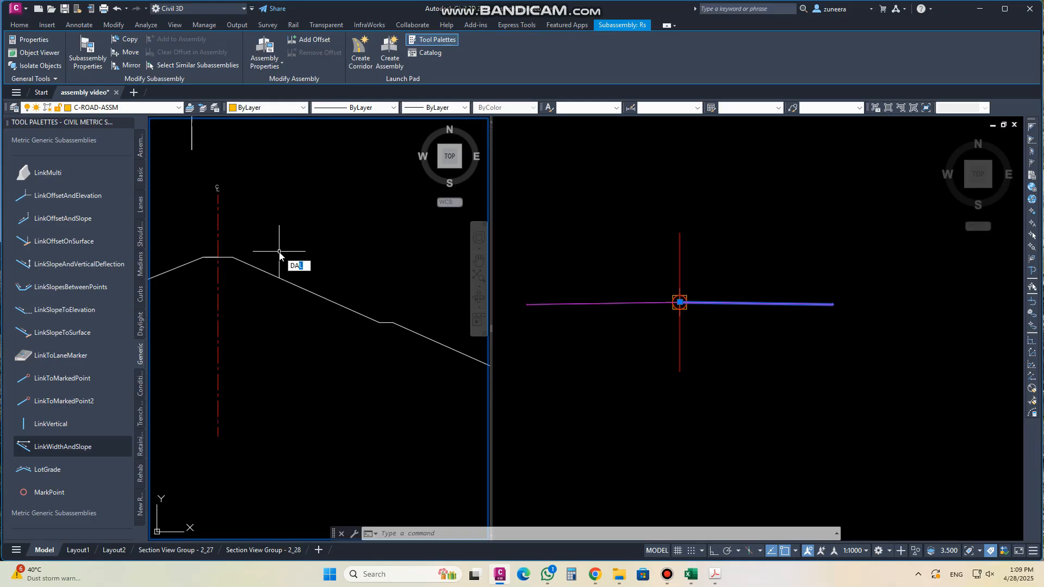
key("Return")
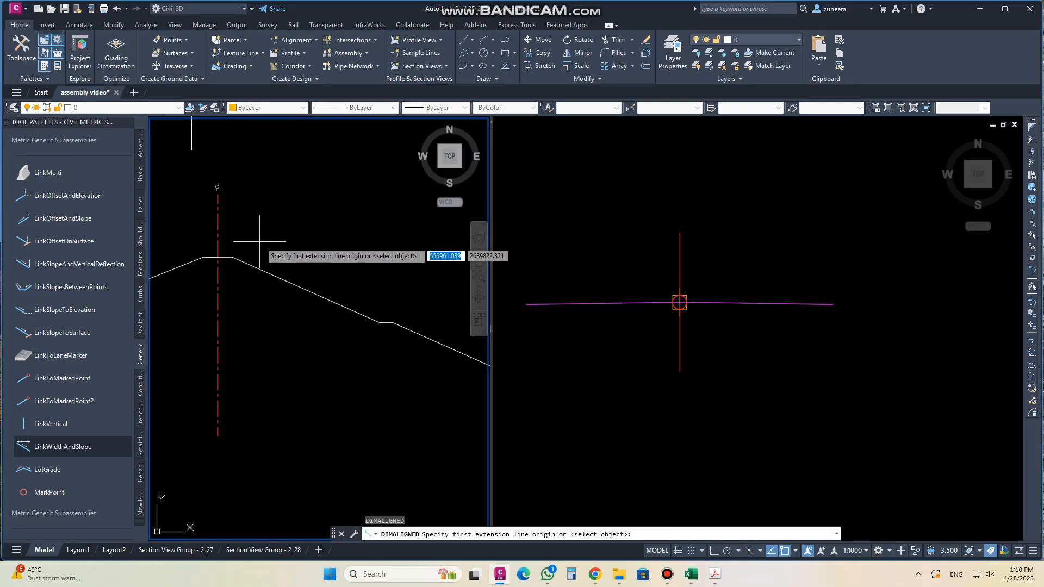
key("Escape")
type("DLI")
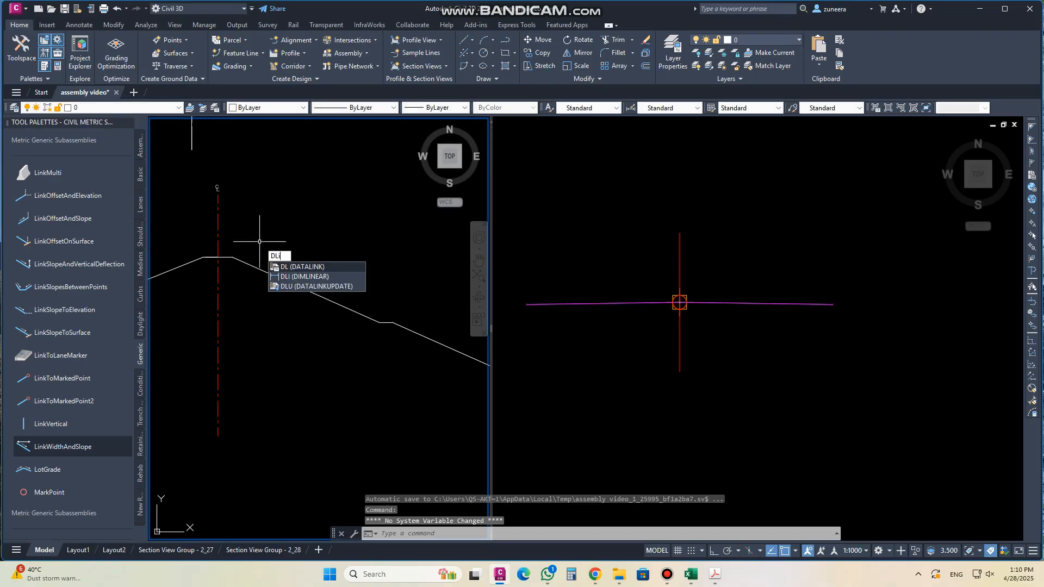
key("Return")
left_click(232, 257)
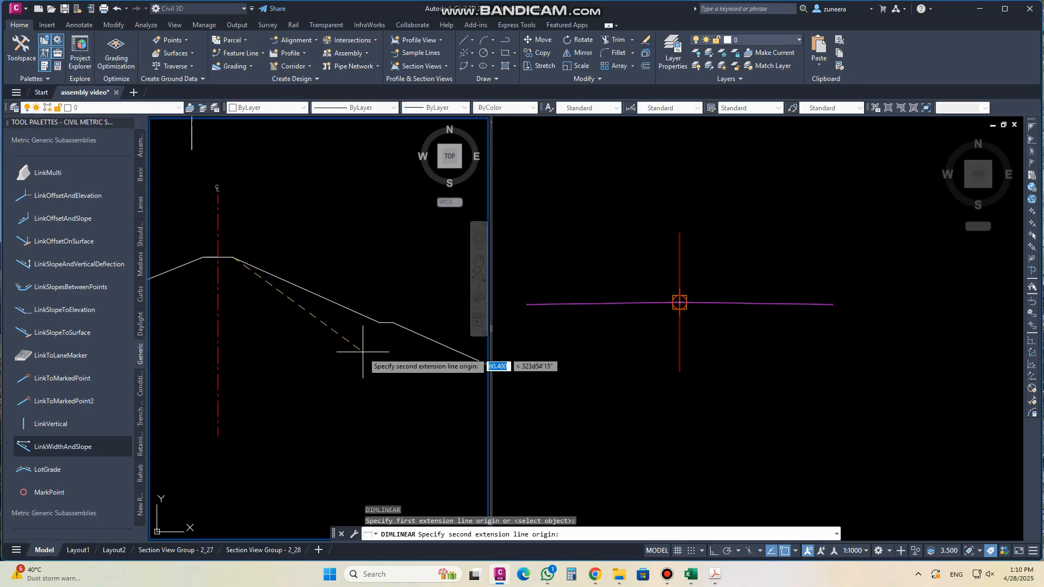
left_click(379, 323)
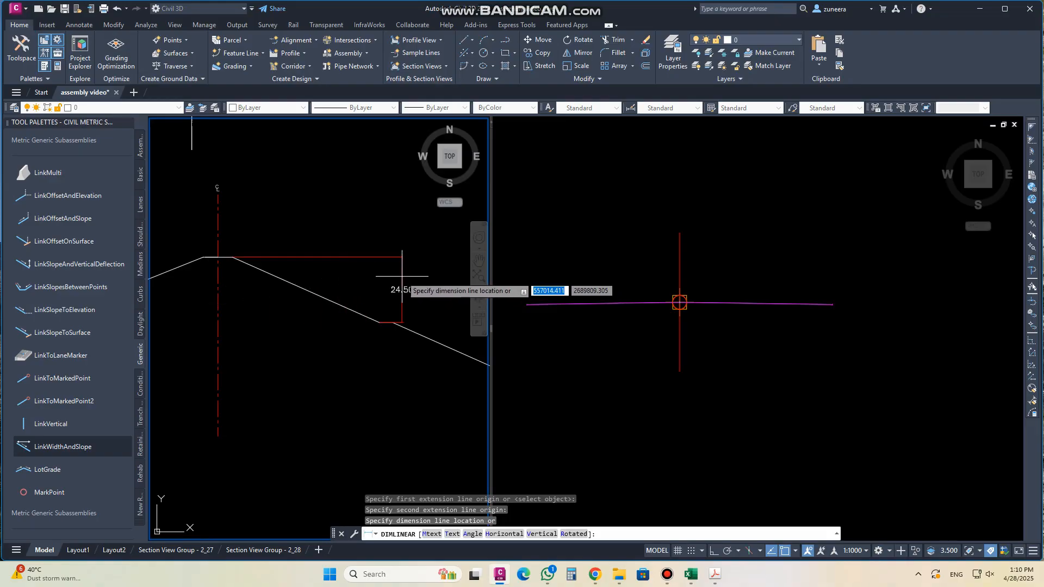
left_click(402, 277)
Step: Examine the start of the Main Road profile's design lines and its elevation scale alongside the dimensioned right slope of the dam outline
scroll(408, 307, "down", 5)
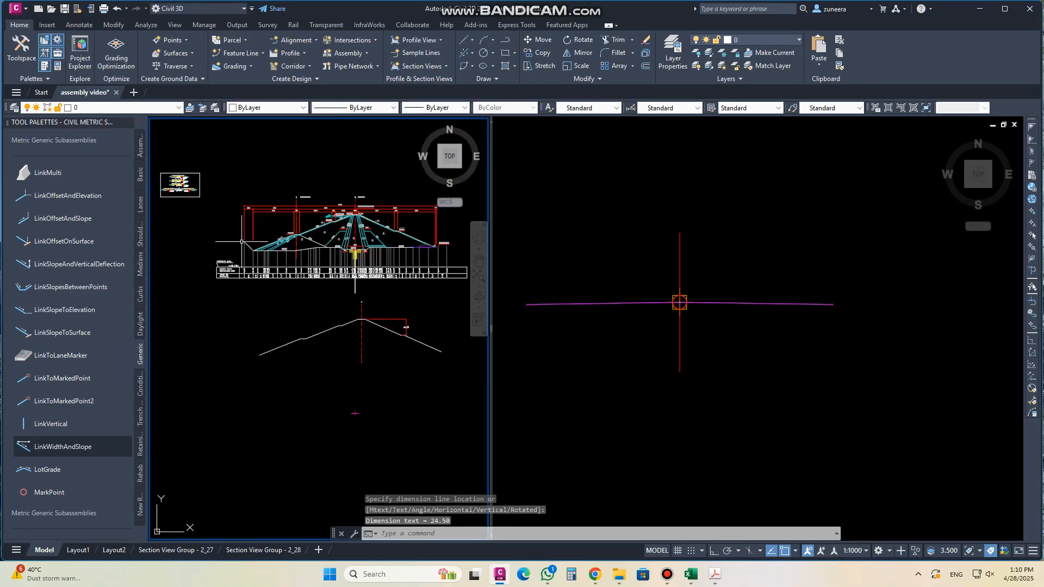
scroll(408, 307, "up", 1)
scroll(218, 229, "up", 6)
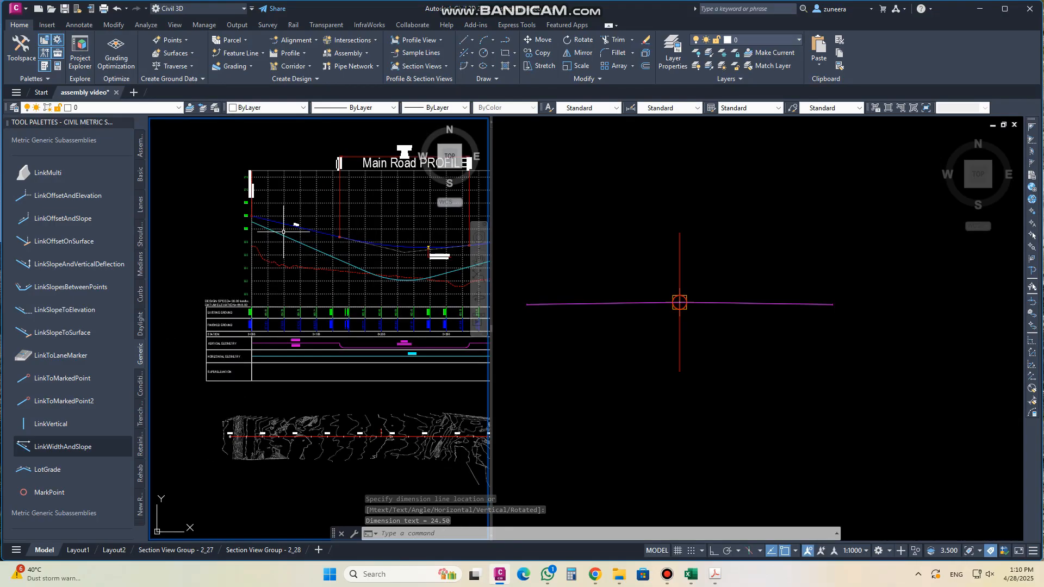
scroll(217, 229, "up", 2)
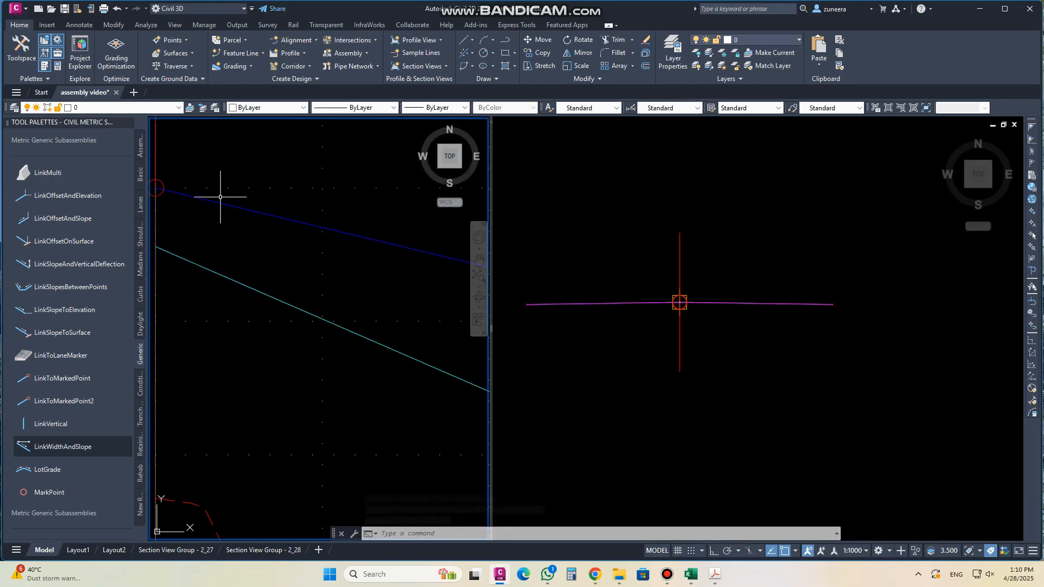
scroll(215, 217, "down", 1)
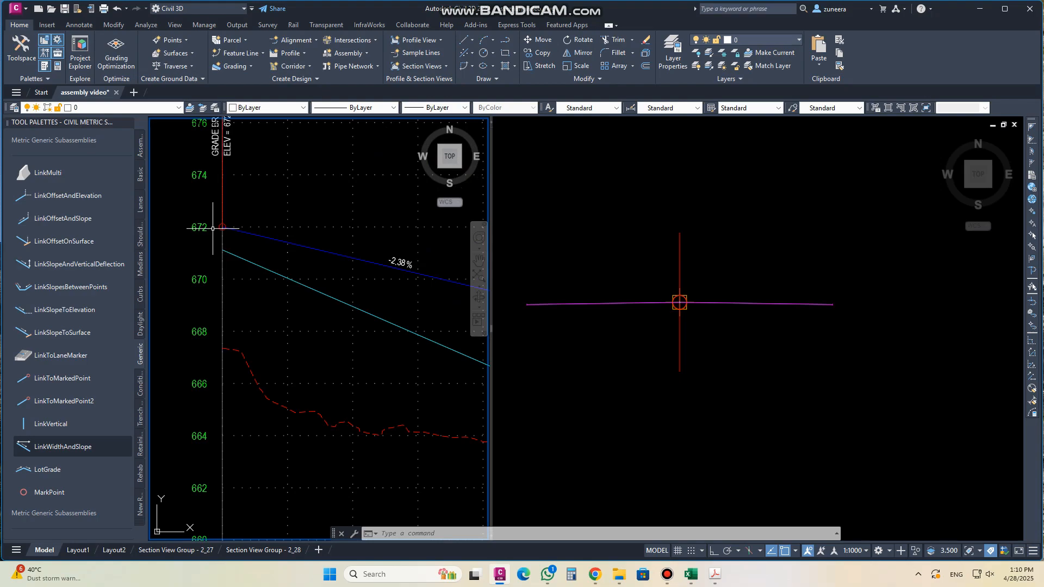
scroll(205, 226, "down", 5)
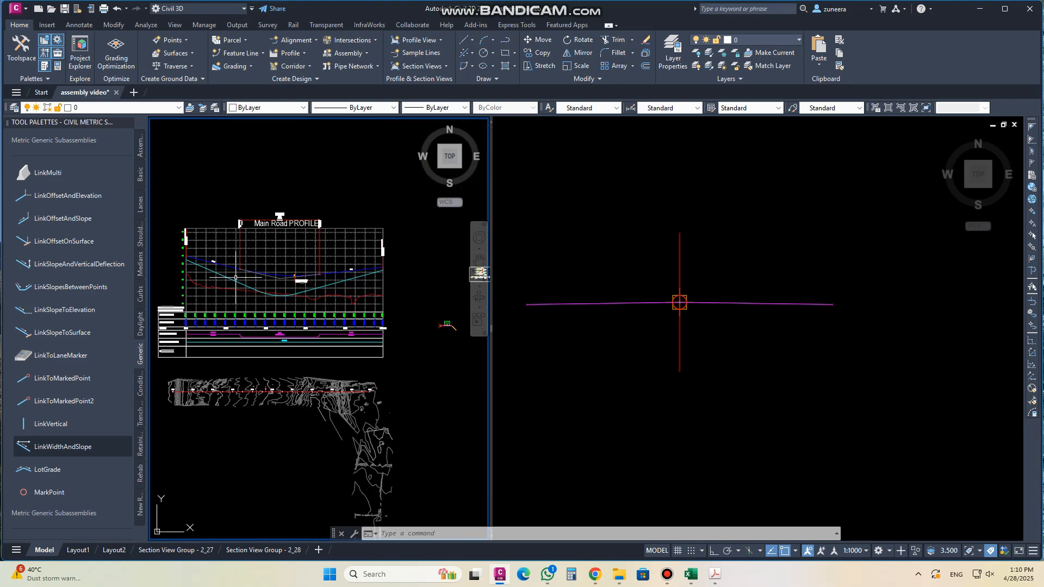
scroll(392, 329, "up", 5)
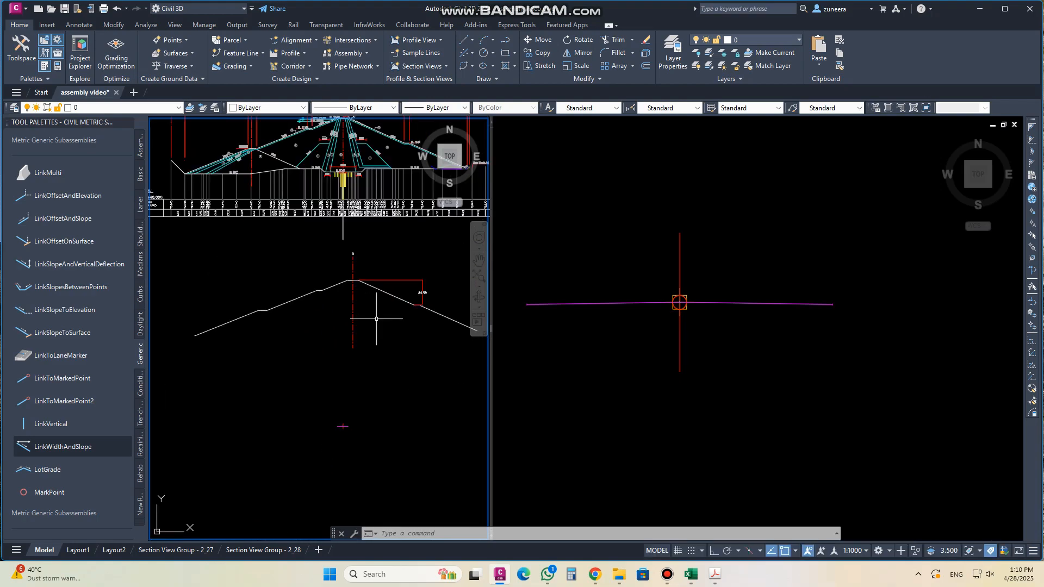
middle_click_drag(376, 318, 341, 304)
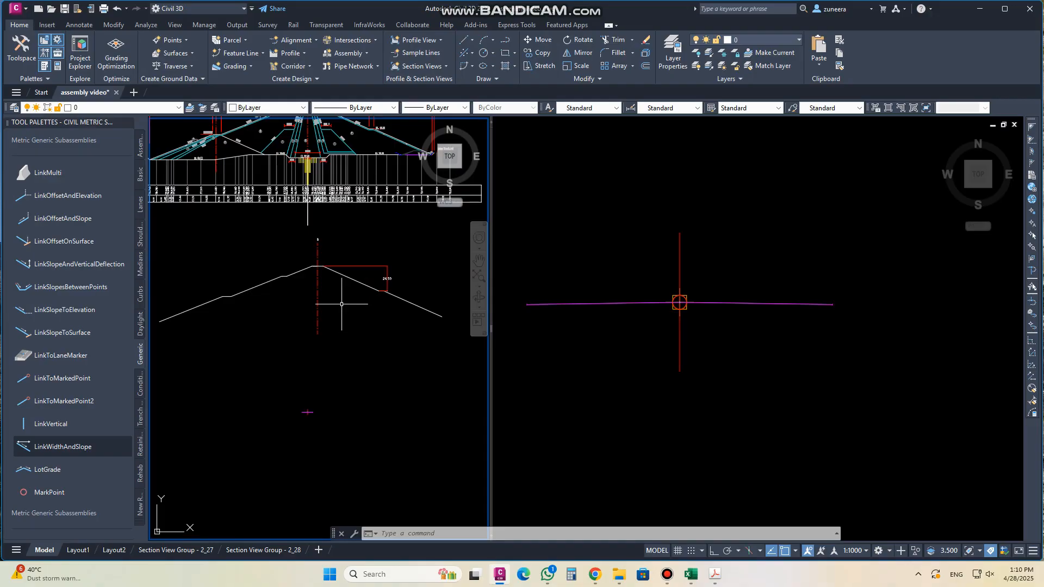
left_click(709, 331)
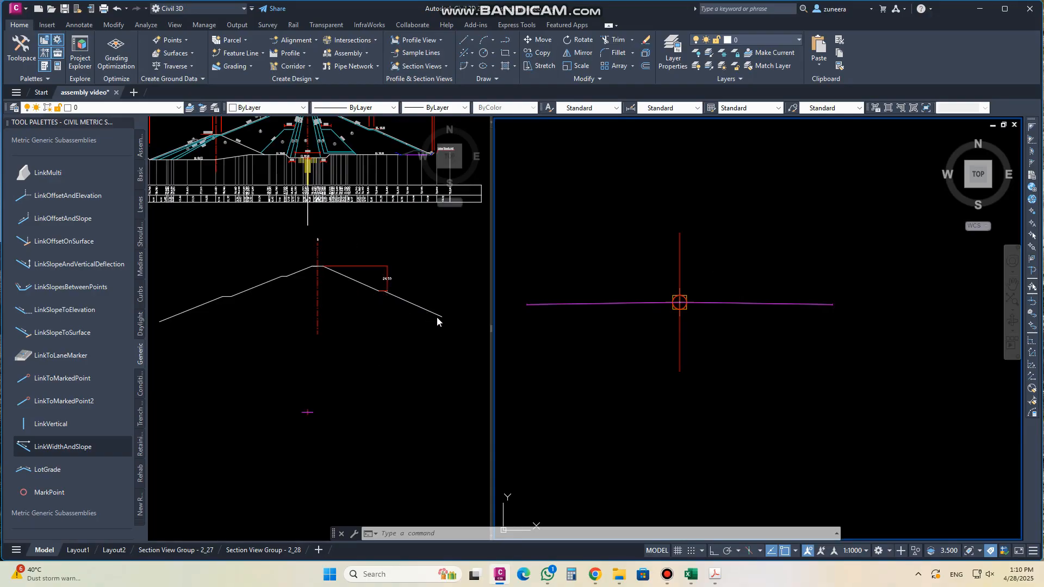
scroll(472, 305, "down", 5)
scroll(205, 274, "up", 5)
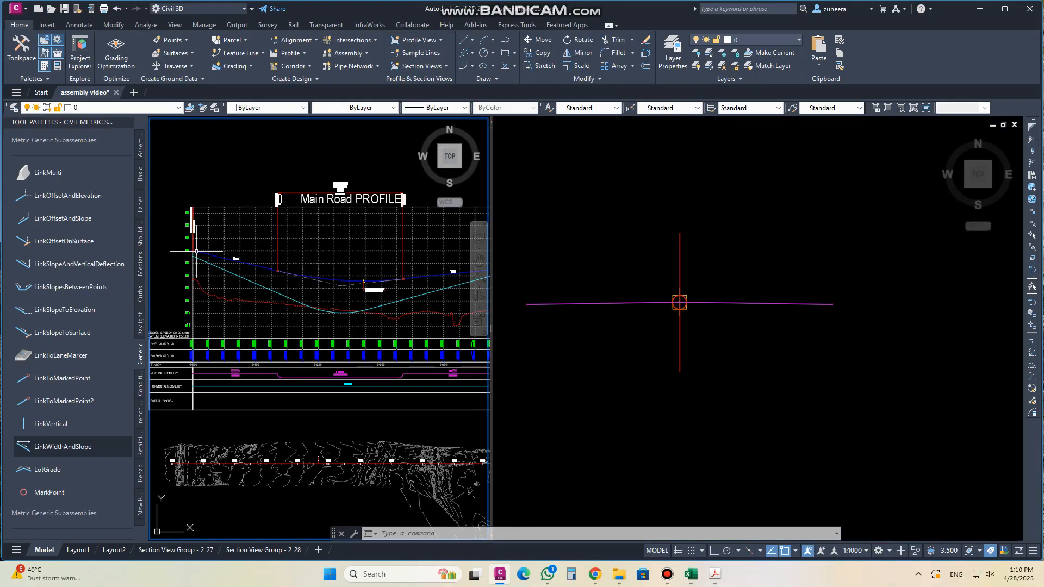
scroll(204, 274, "down", 4)
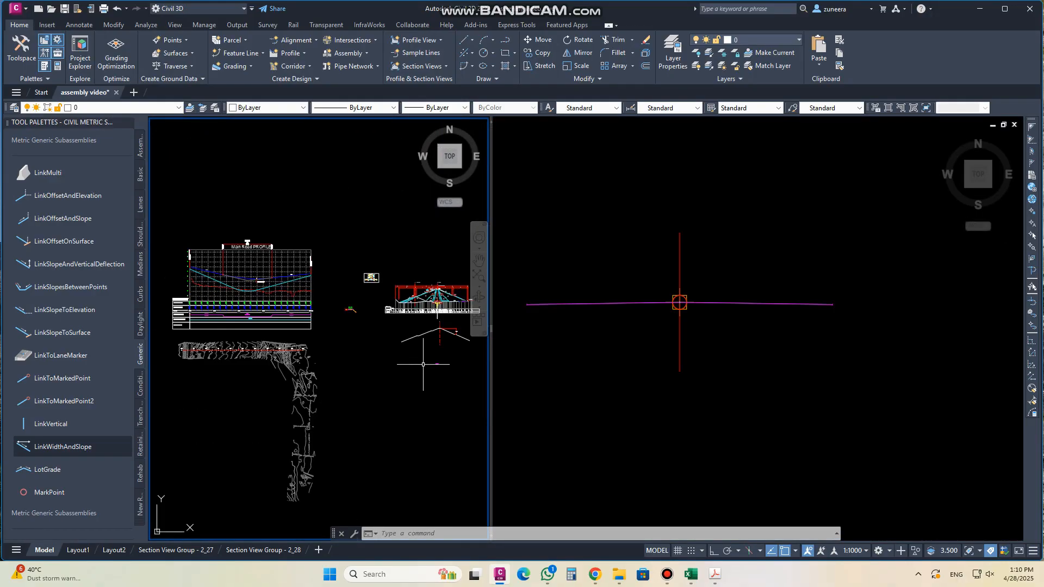
middle_click_drag(423, 364, 294, 332)
scroll(294, 331, "up", 4)
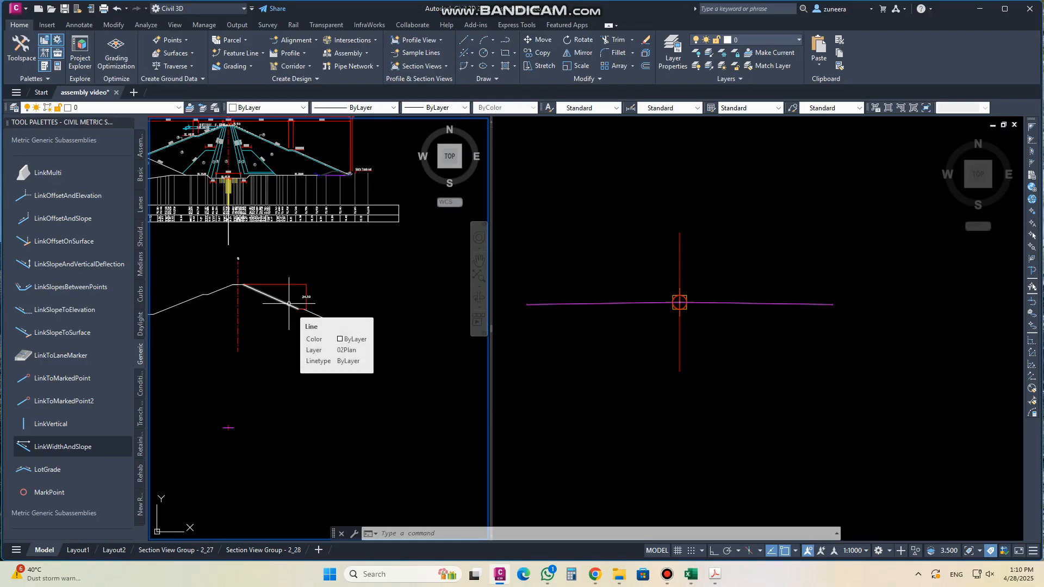
Step: Compare the outer end point of the Rs link with the starting level of the Main Road profile
left_click(754, 279)
mouse_move(828, 288)
middle_mouse_down()
mouse_move(699, 251)
mouse_move(660, 285)
middle_mouse_up()
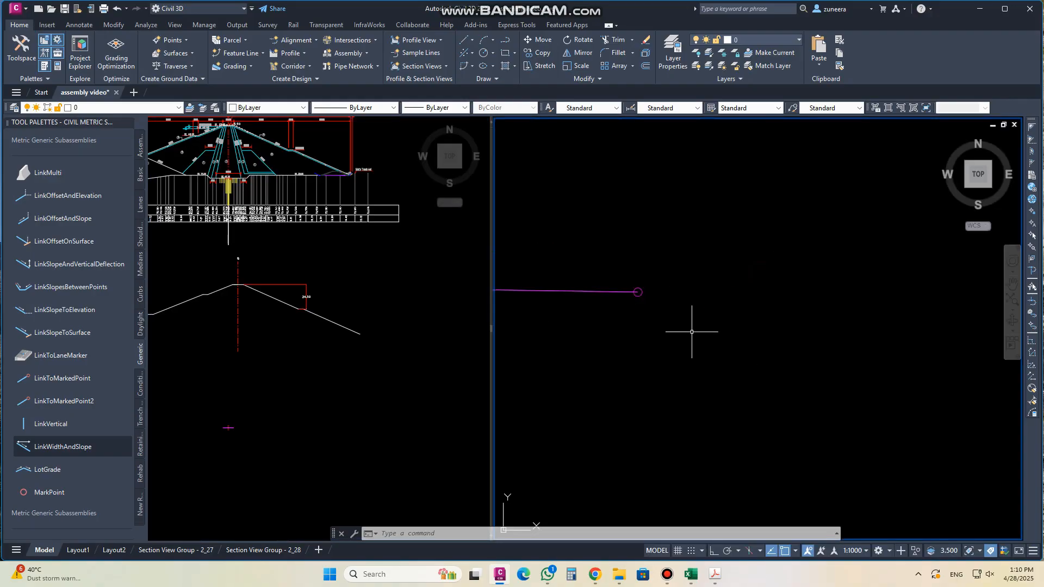
left_click(387, 268)
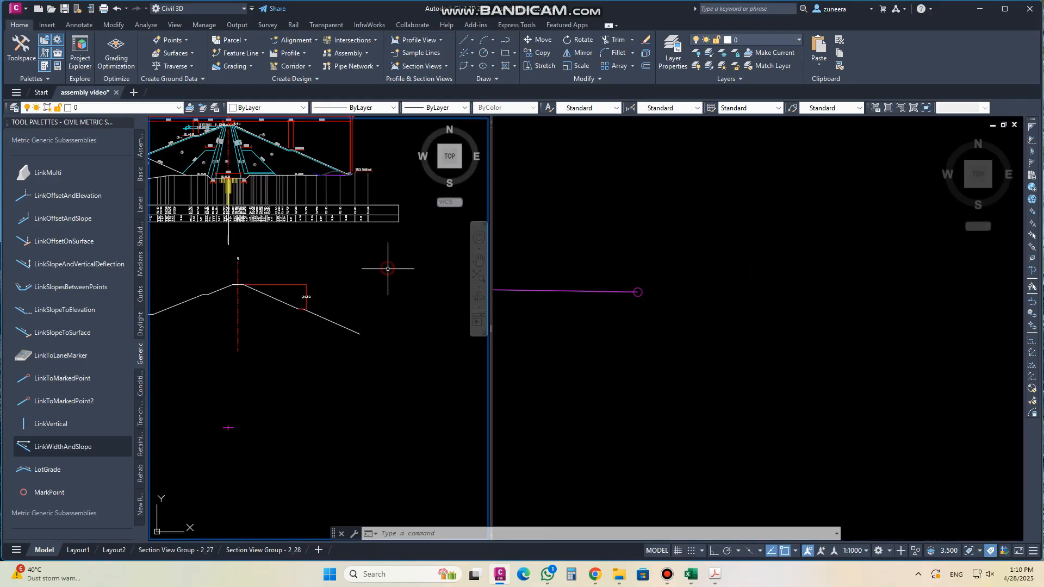
scroll(433, 306, "down", 6)
scroll(265, 252, "up", 4)
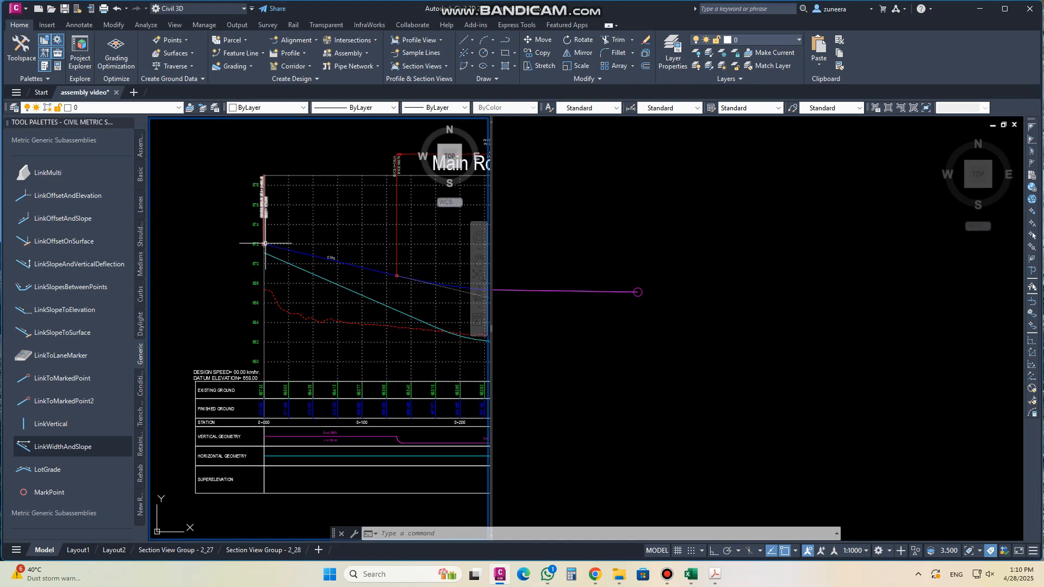
scroll(267, 252, "down", 4)
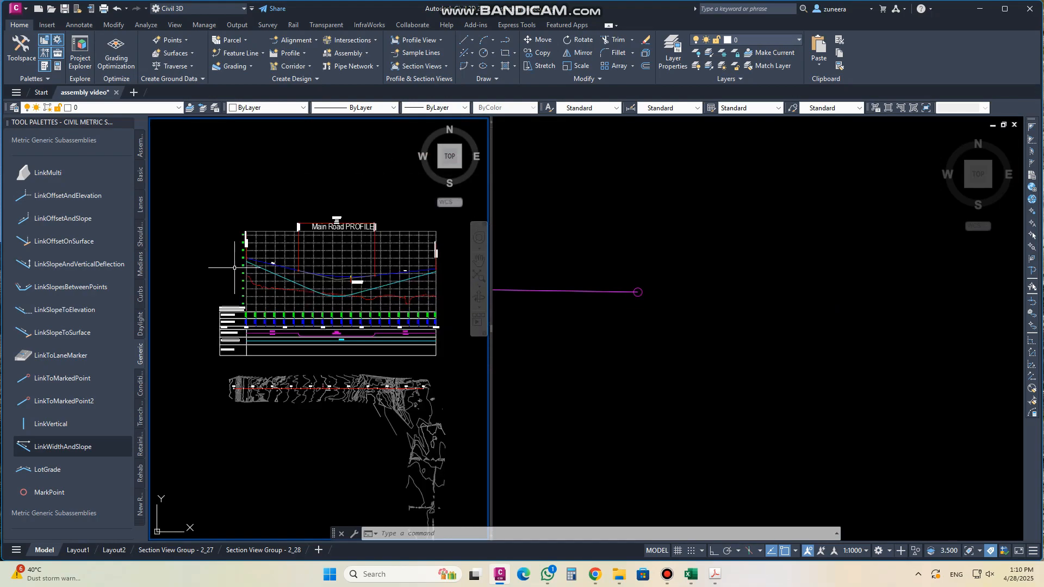
left_click(640, 299)
scroll(640, 299, "up", 3)
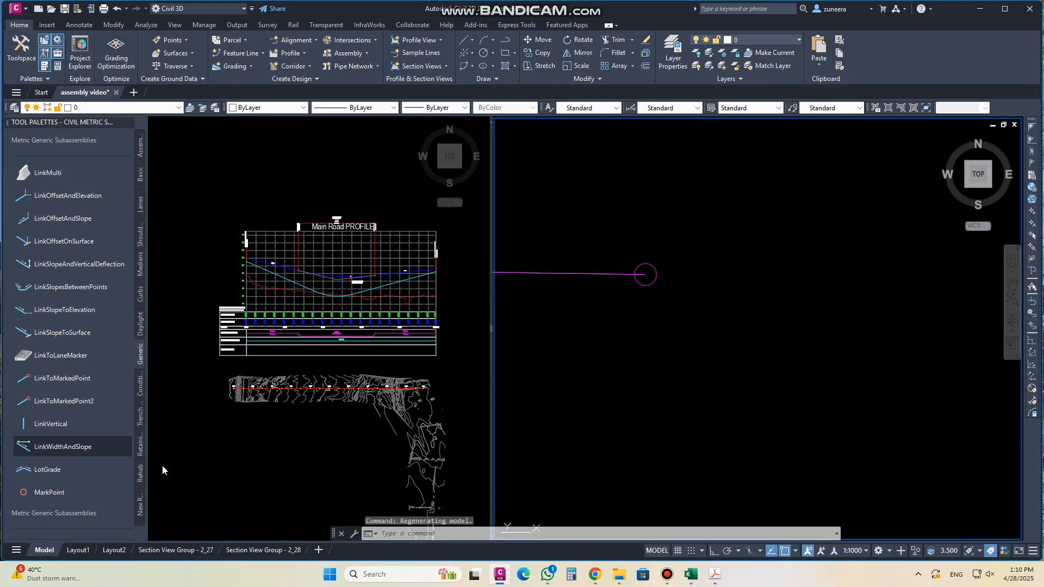
Step: Attach a right-side ConditionalHorizontalTarget subassembly of type Target Found with layout grade 2.25:1 to the outer end of the Rs link
left_click(140, 383)
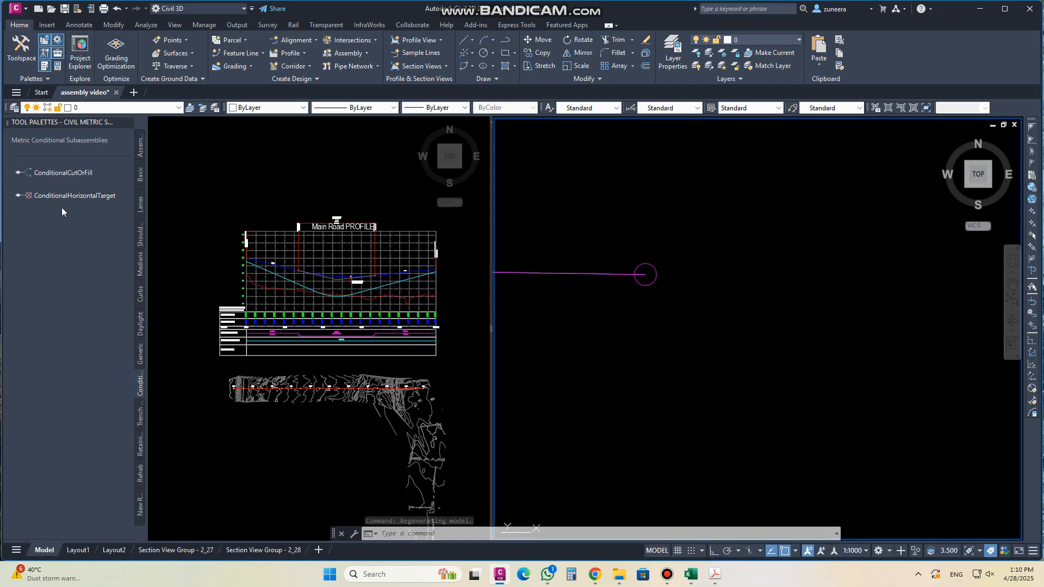
left_click(58, 197)
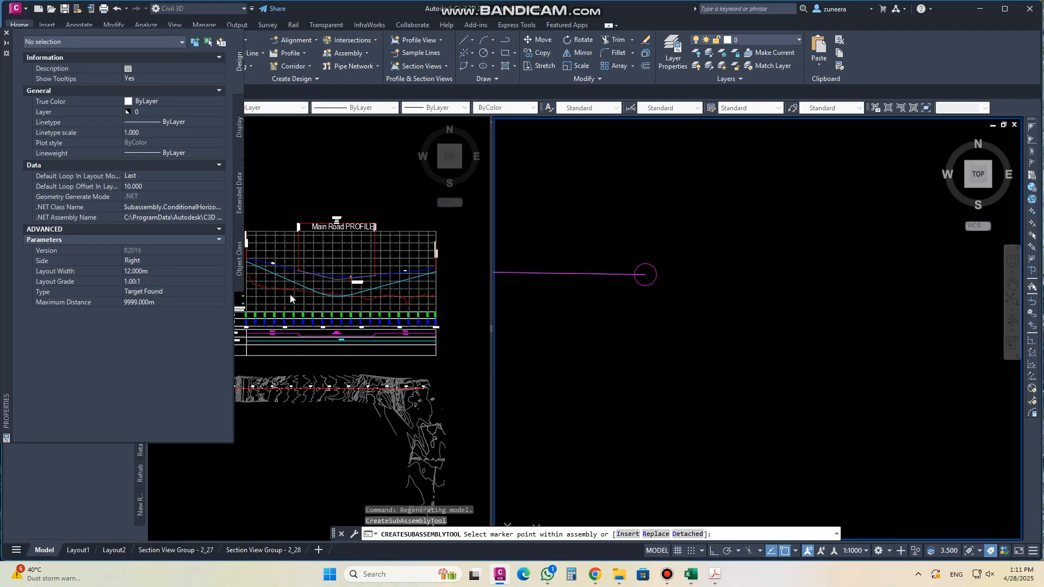
scroll(443, 323, "down", 6)
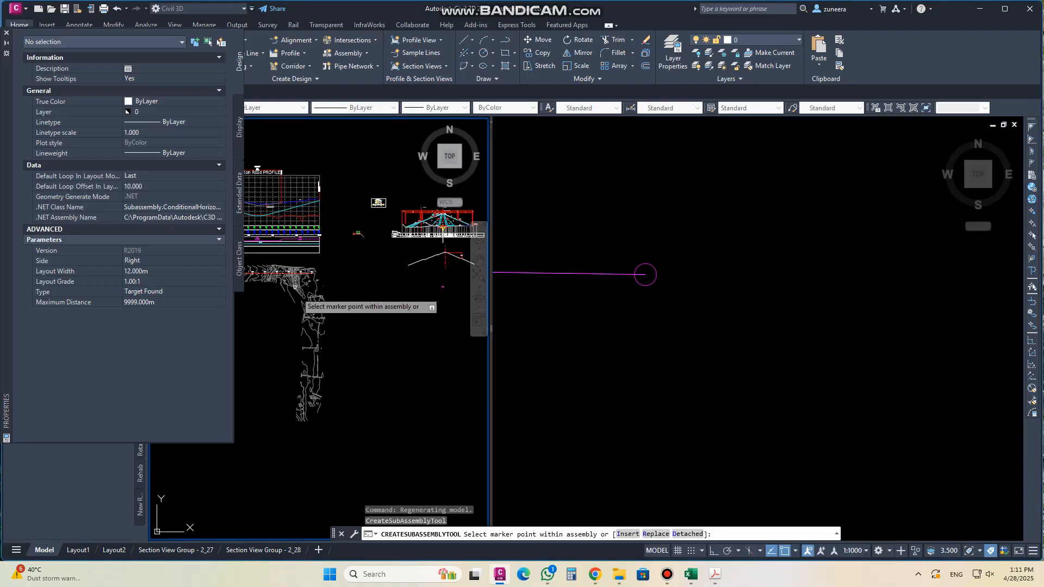
scroll(336, 306, "up", 10)
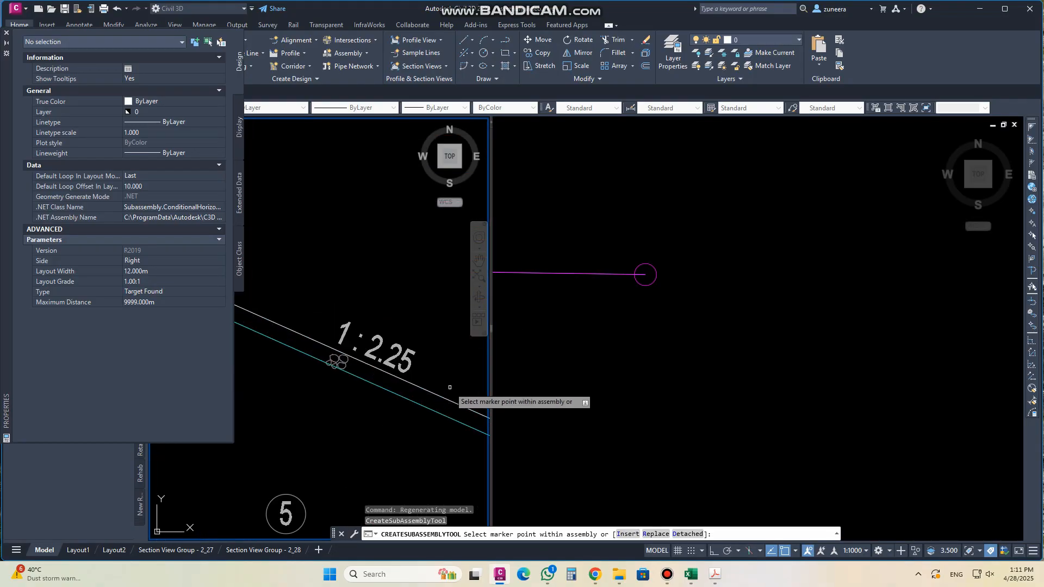
left_click(159, 283)
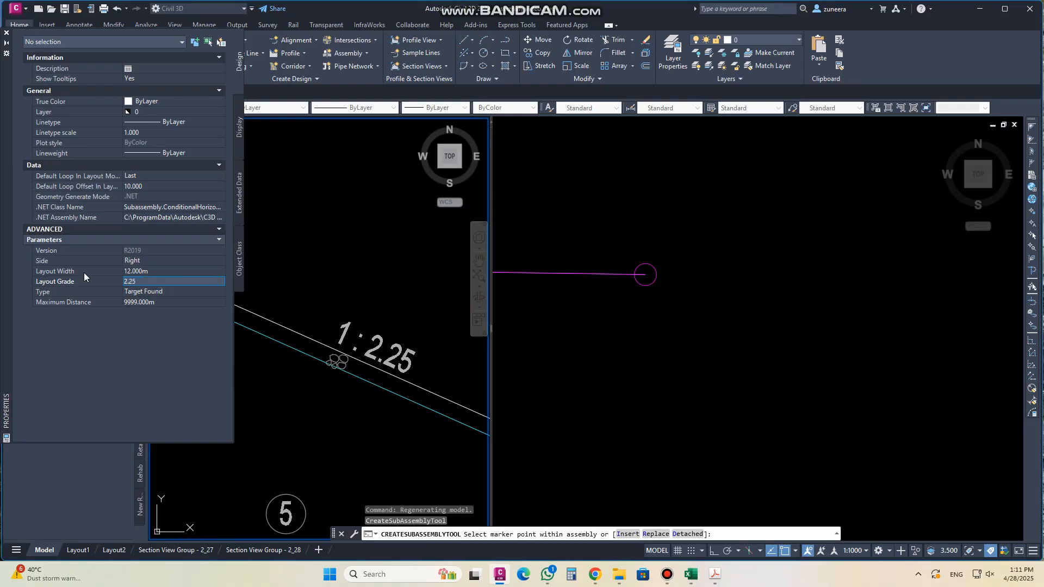
left_click(155, 299)
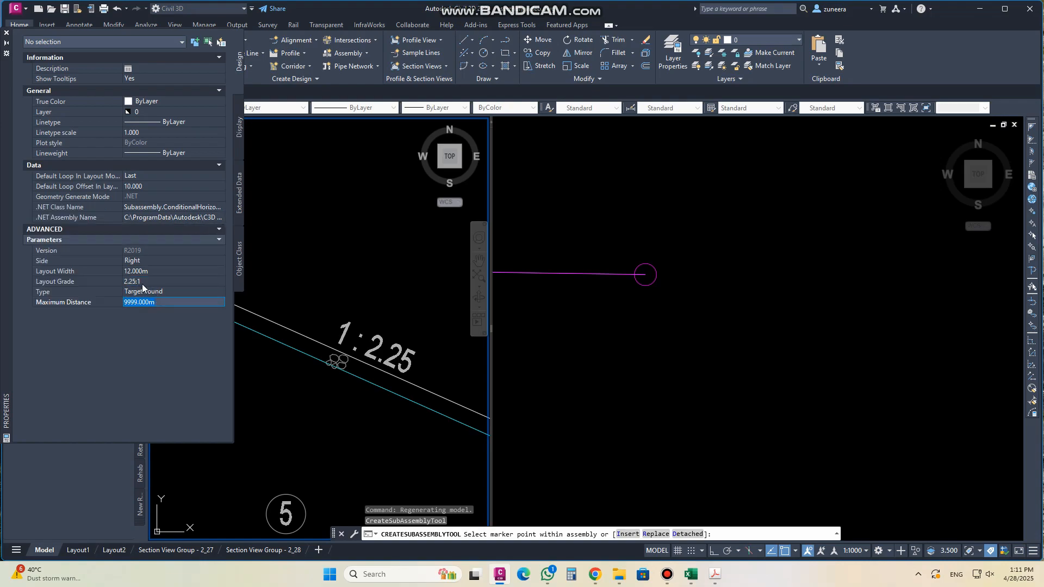
left_click(151, 292)
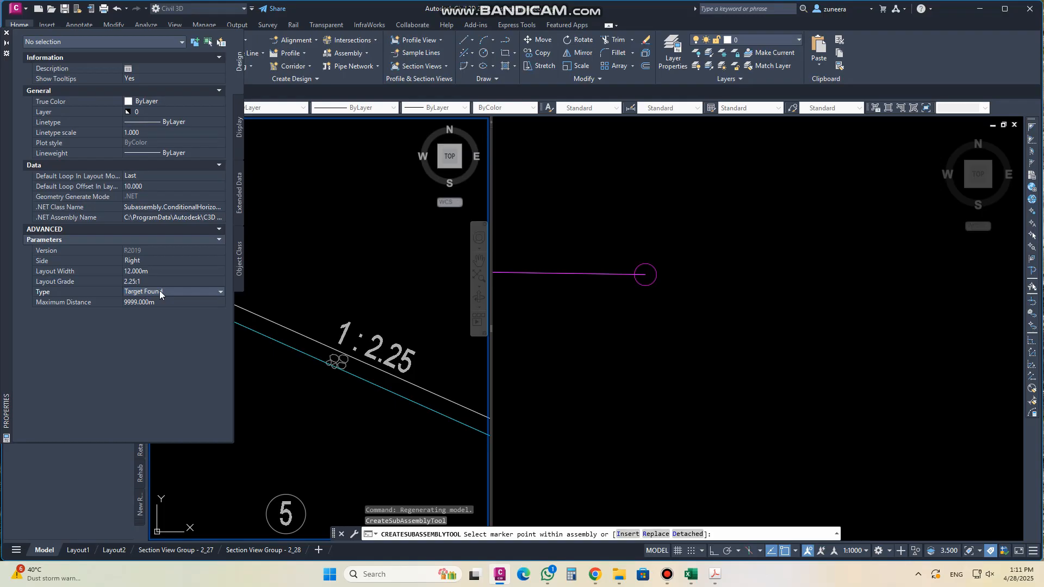
left_click(652, 282)
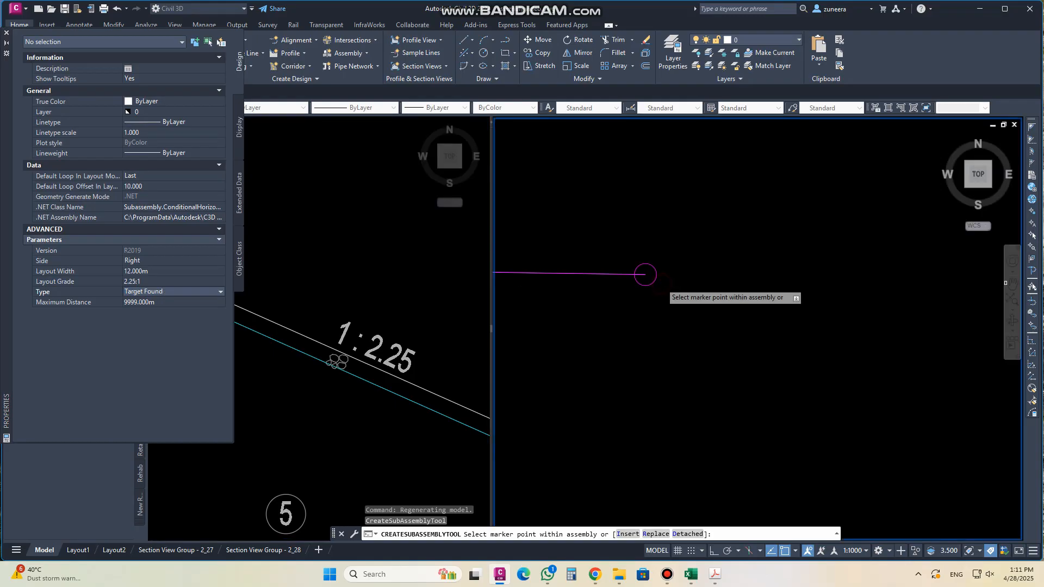
left_click(647, 275)
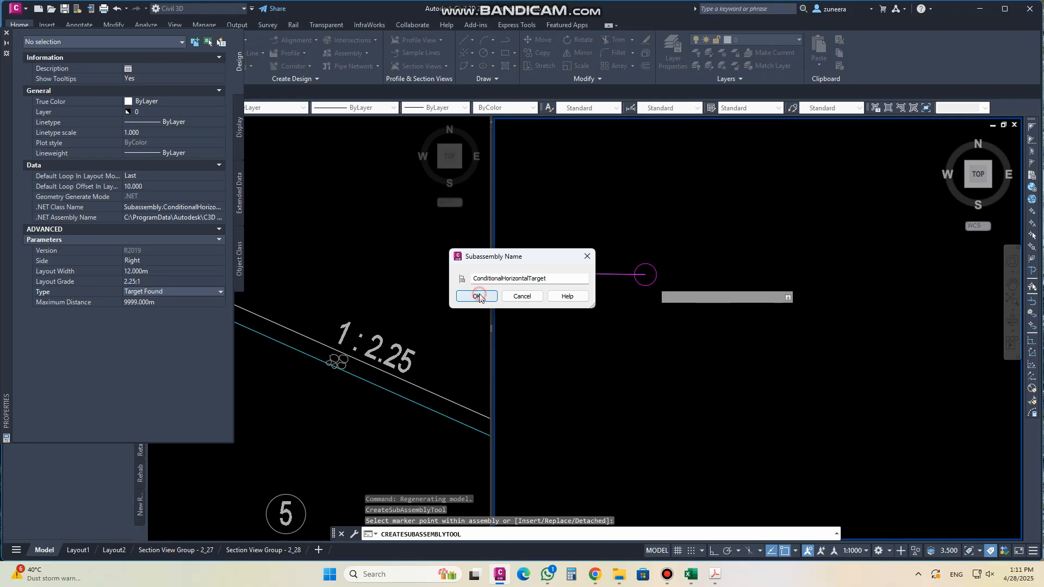
left_click(477, 296)
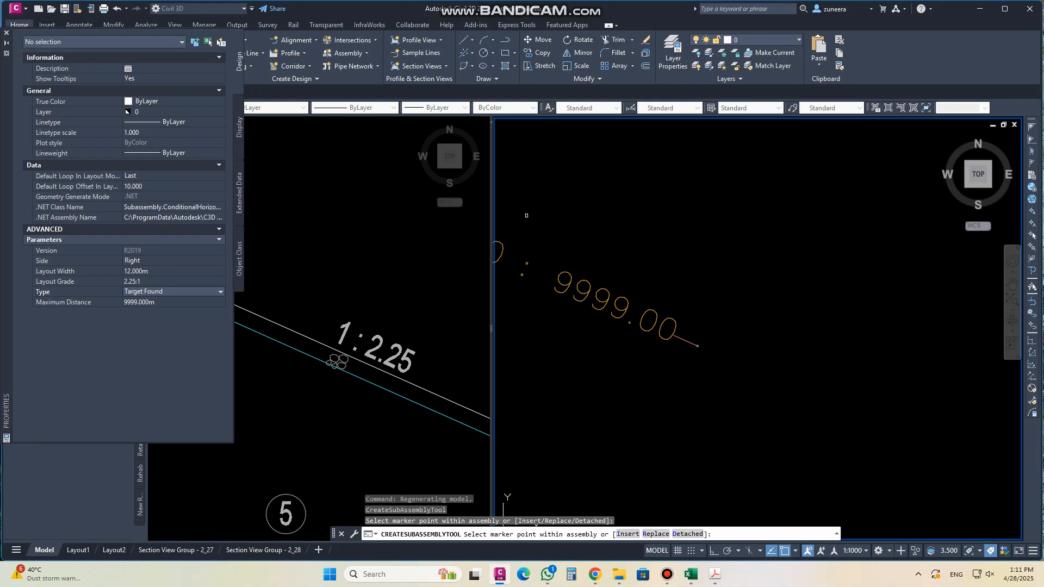
left_click(7, 33)
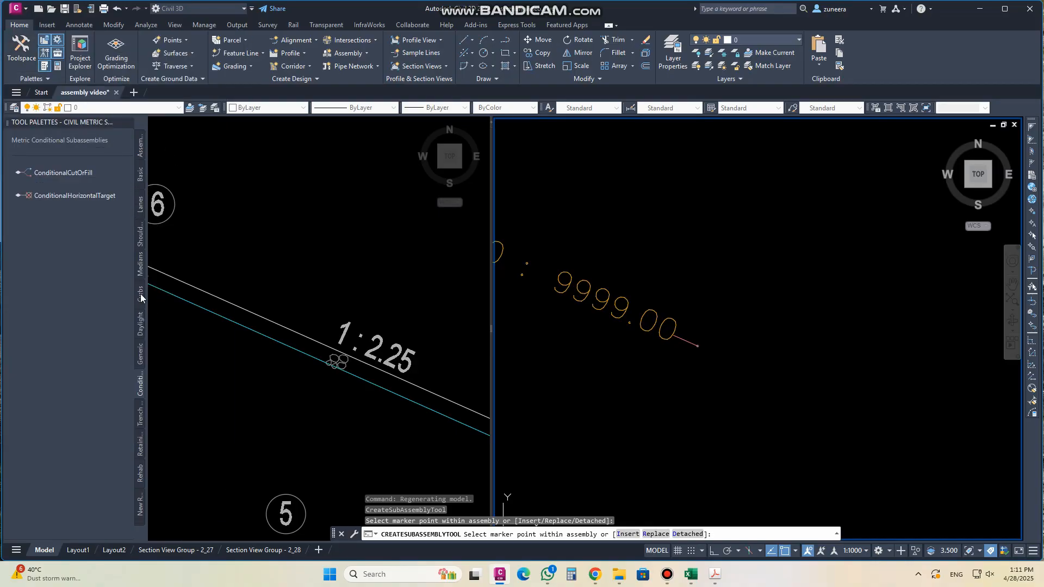
Step: Try a DaylightBench subassembly with its default settings at the outer end of the Target Found conditional link, and delete it
left_click(140, 322)
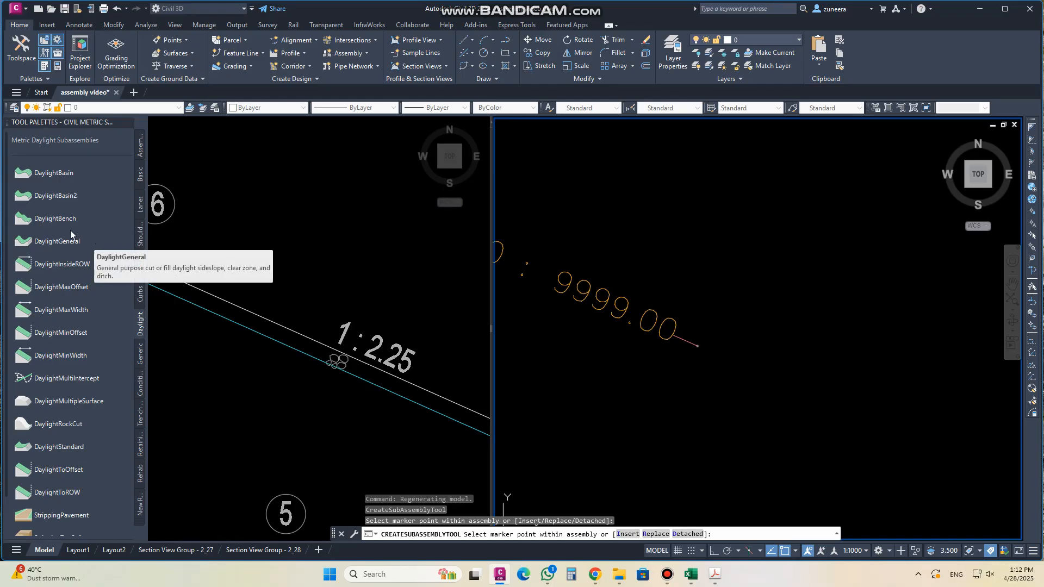
left_click(31, 219)
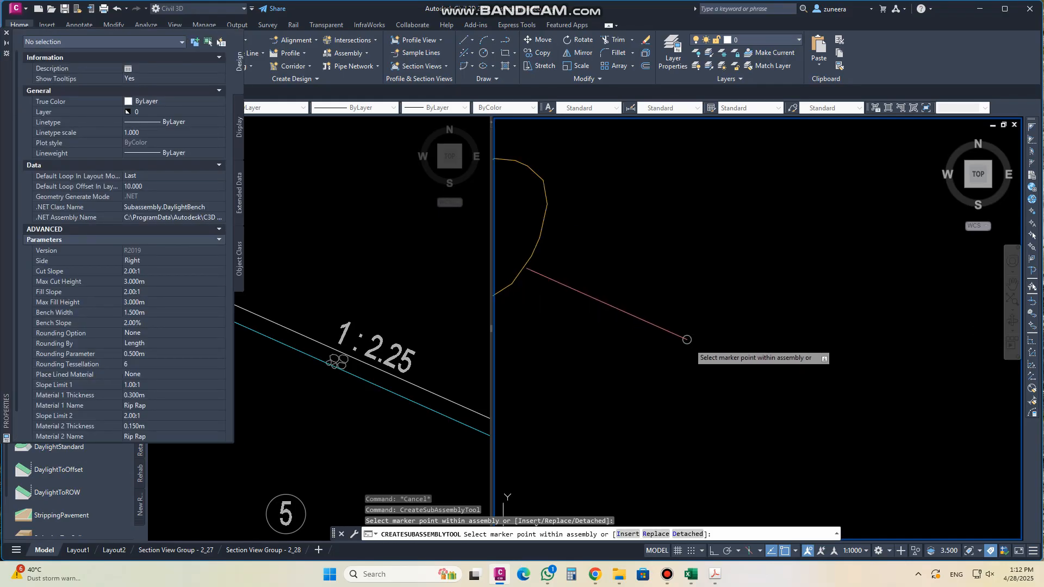
left_click(686, 340)
left_click(475, 296)
scroll(690, 305, "up", 5)
scroll(647, 283, "down", 5)
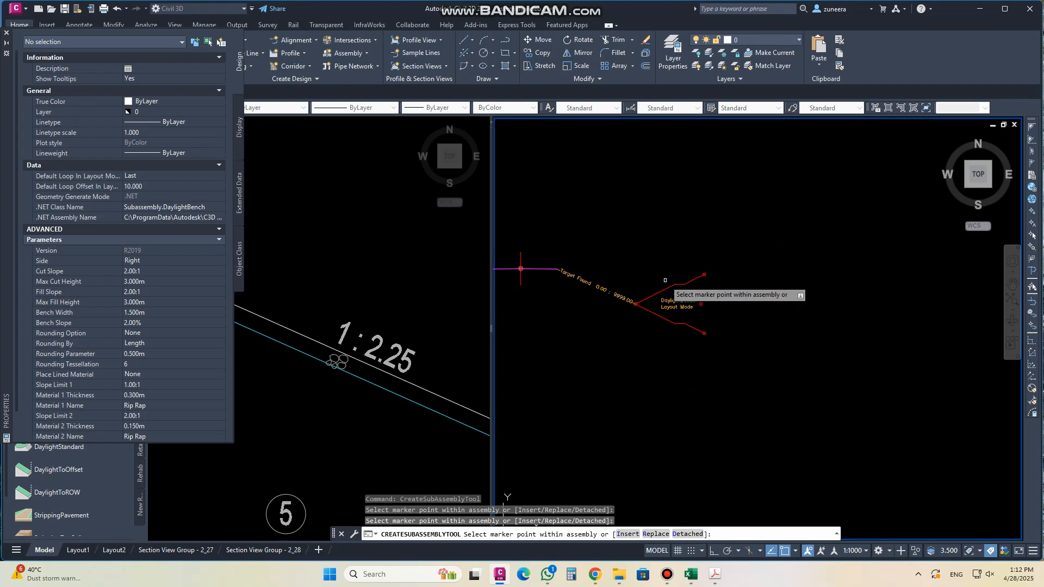
key("Escape")
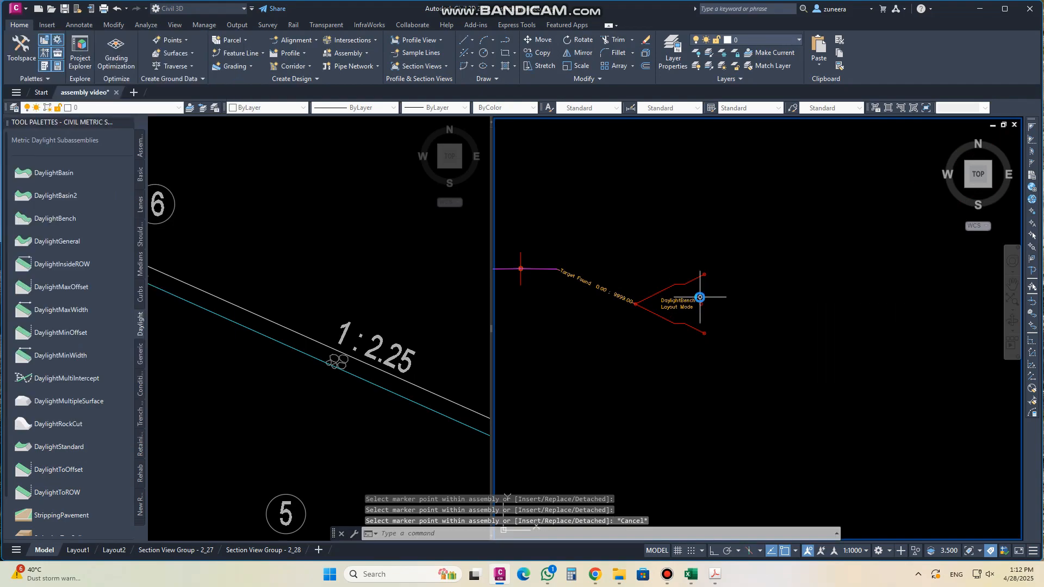
left_click(677, 281)
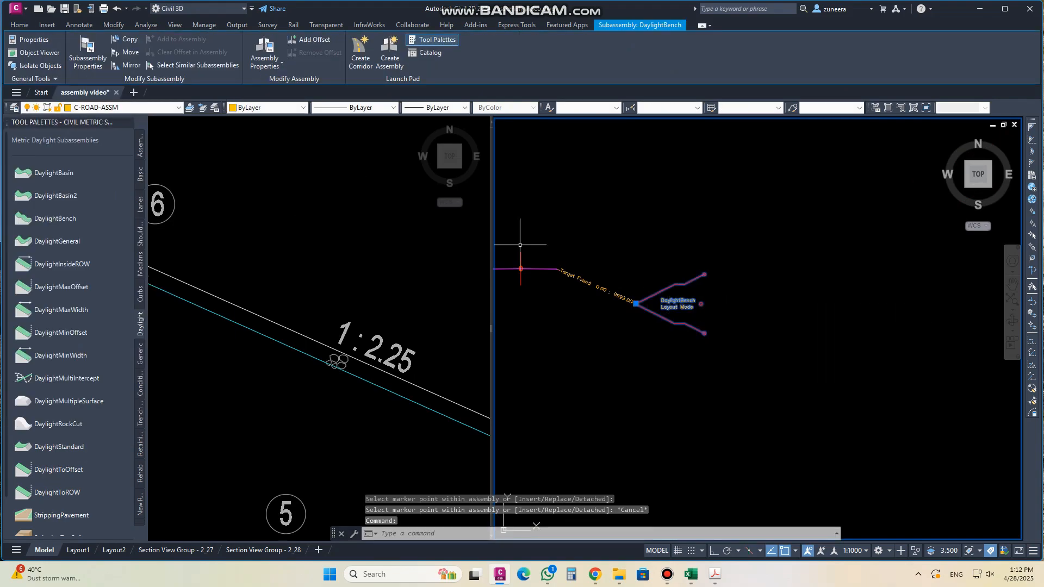
key("Delete")
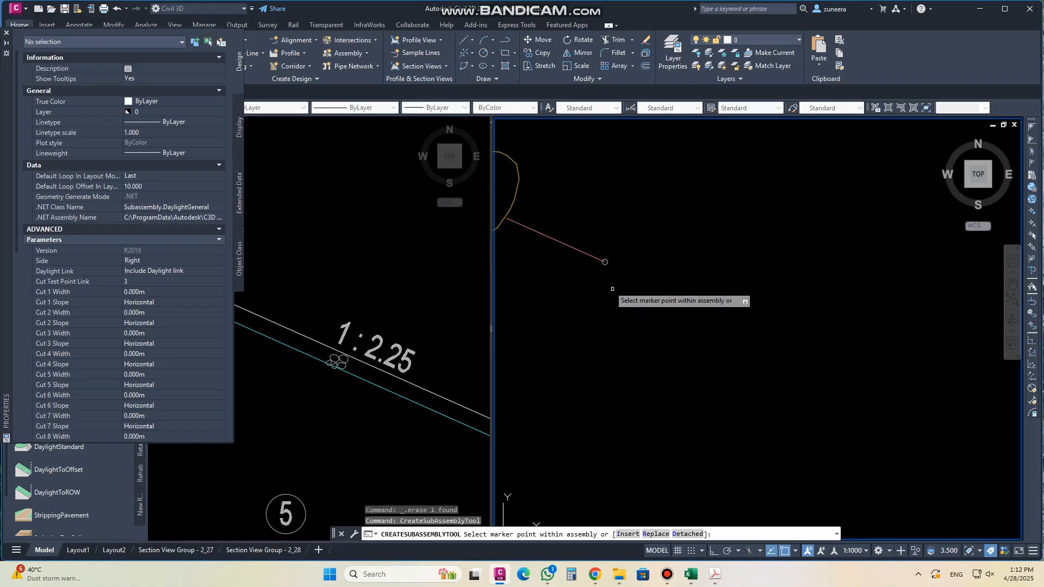
Step: Attach a right-side DaylightGeneral subassembly to the outer end of the Target Found conditional link and select it
left_click(605, 262)
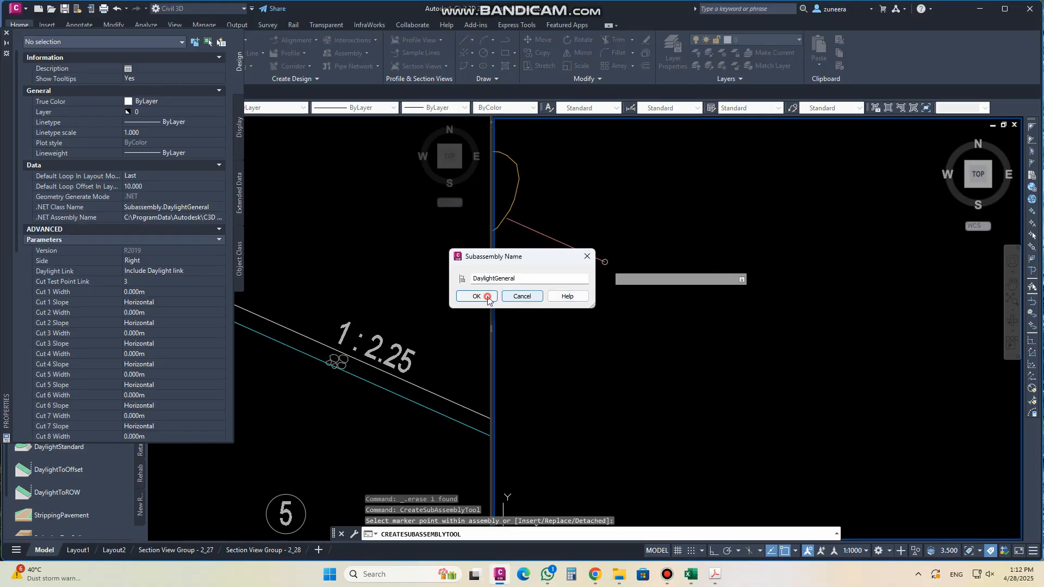
left_click(487, 297)
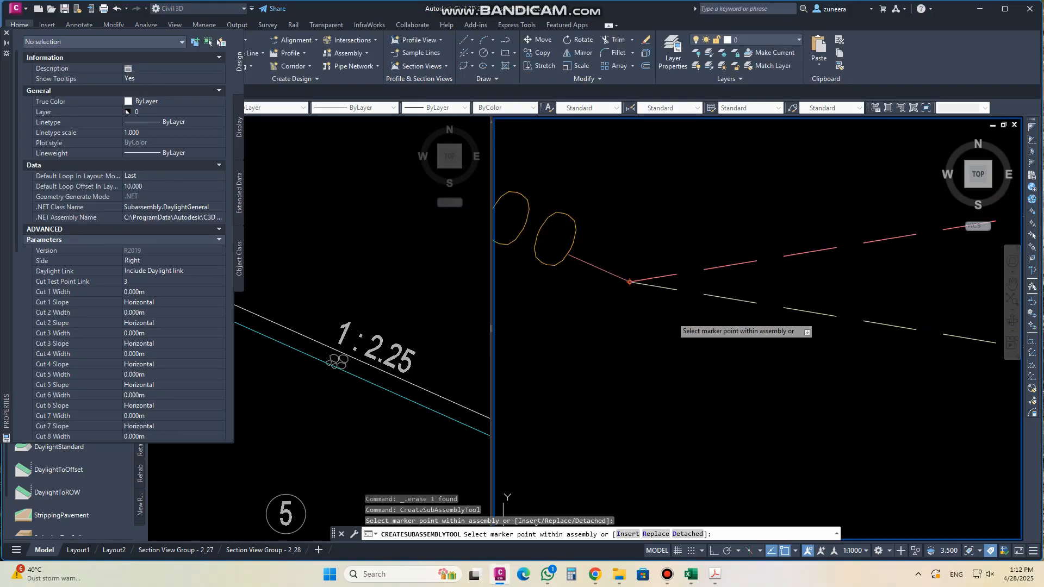
key("Escape")
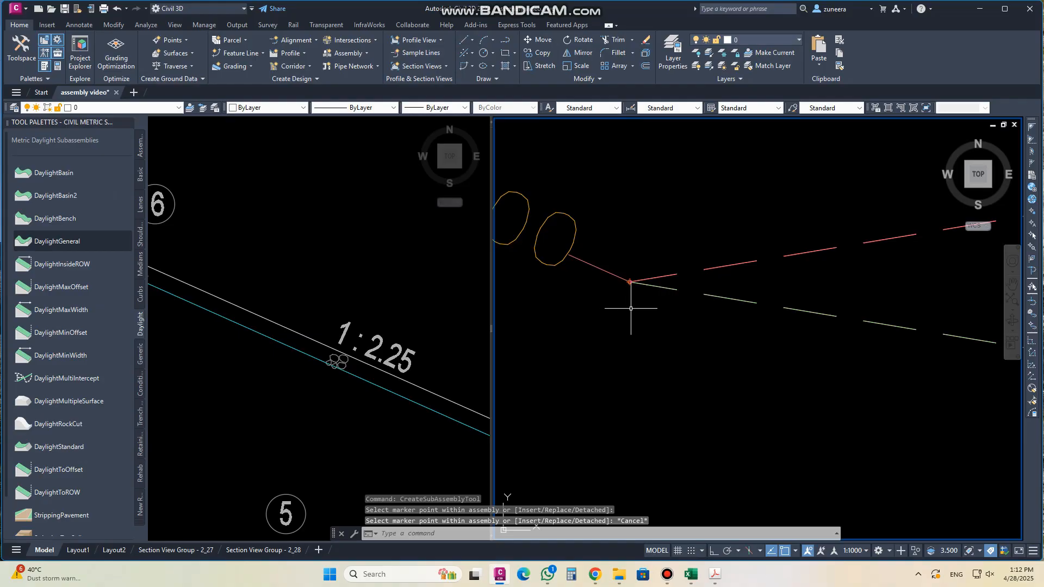
left_click(669, 275)
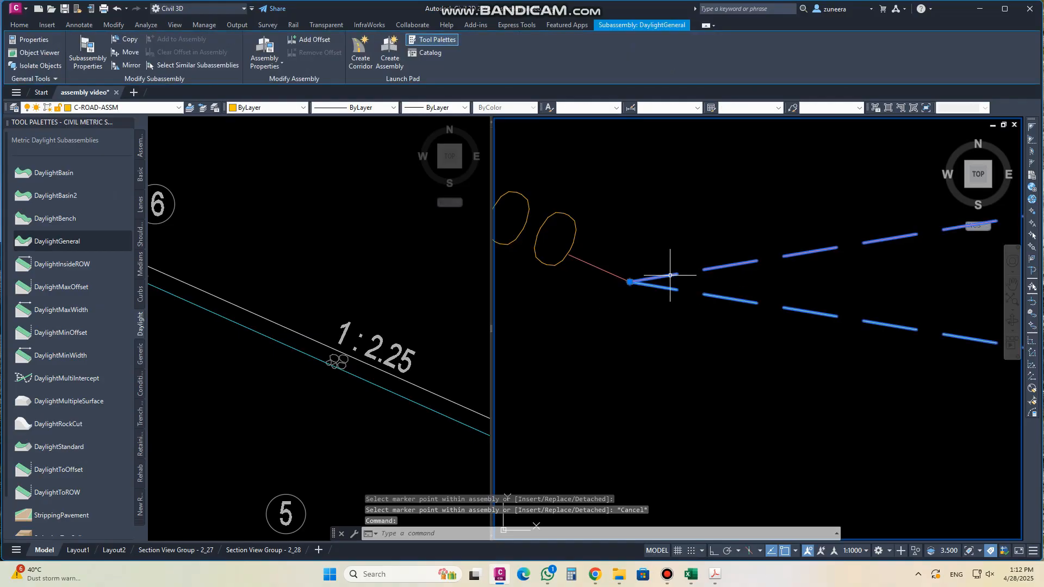